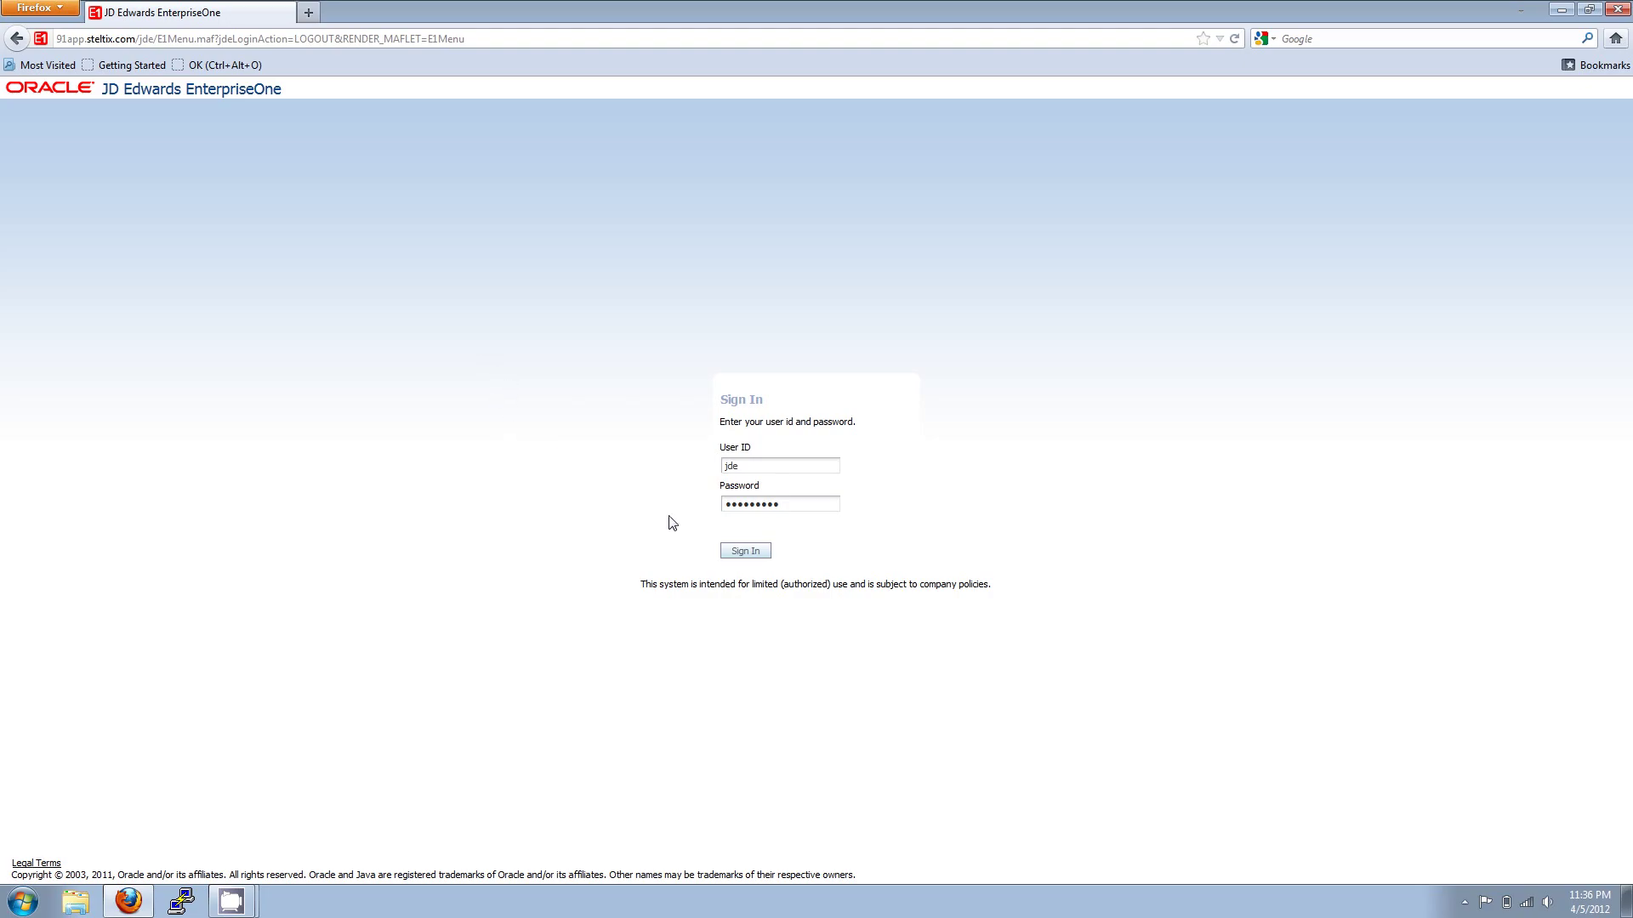
Sign in and open the One View Supplier Payment Inquiry through fast path P04720.
left_click(742, 552)
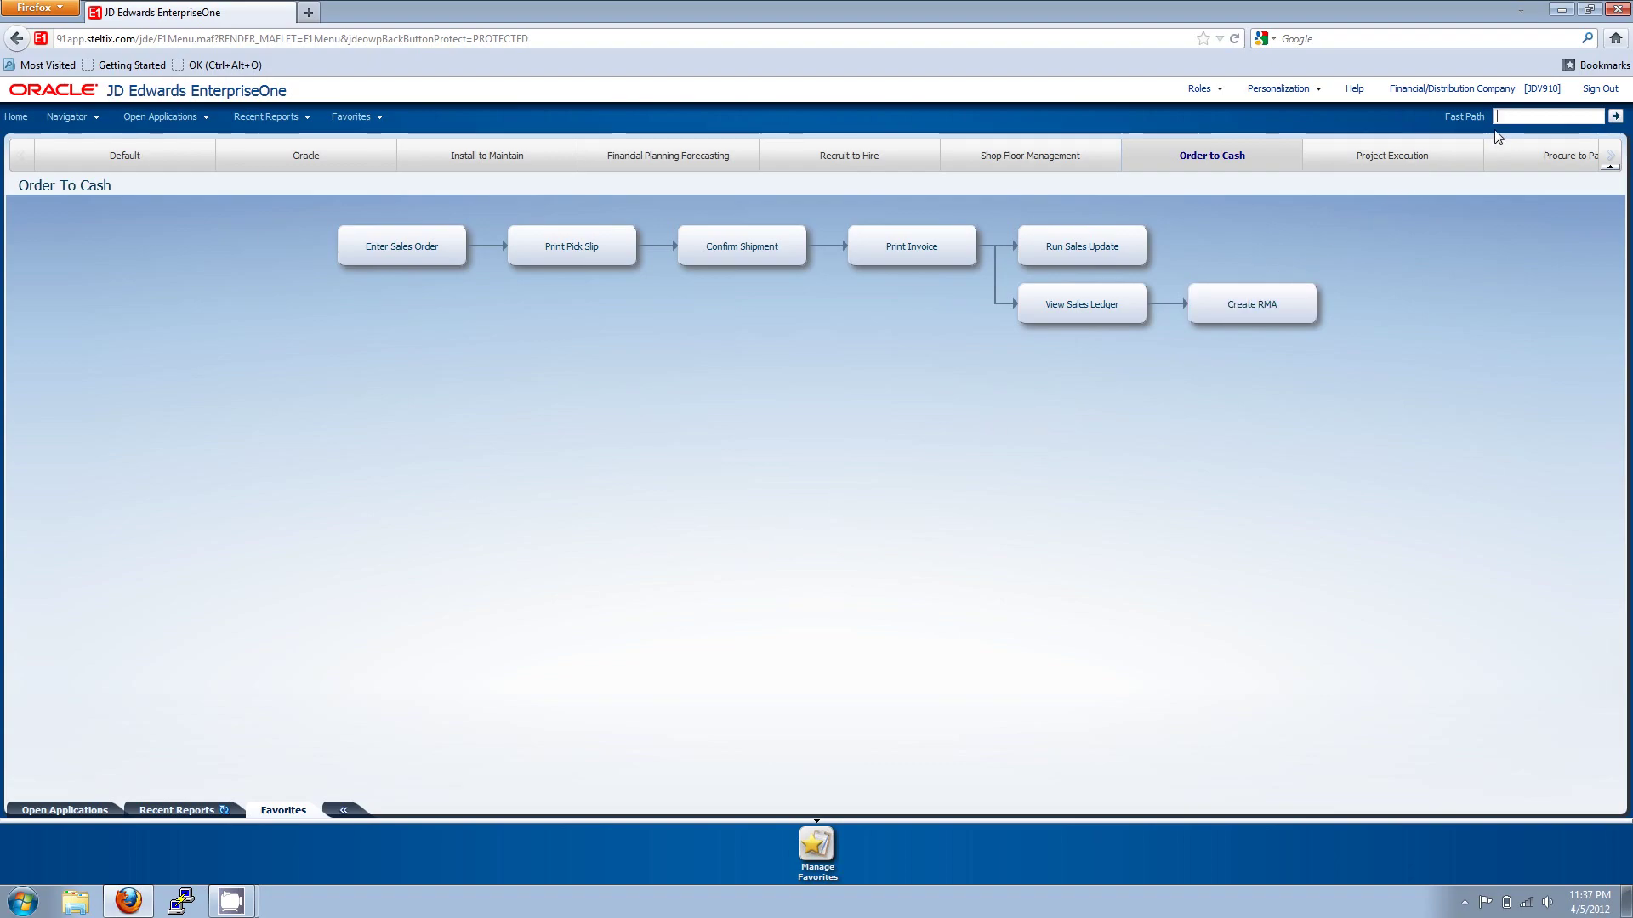
left_click(1516, 117)
type("P04720")
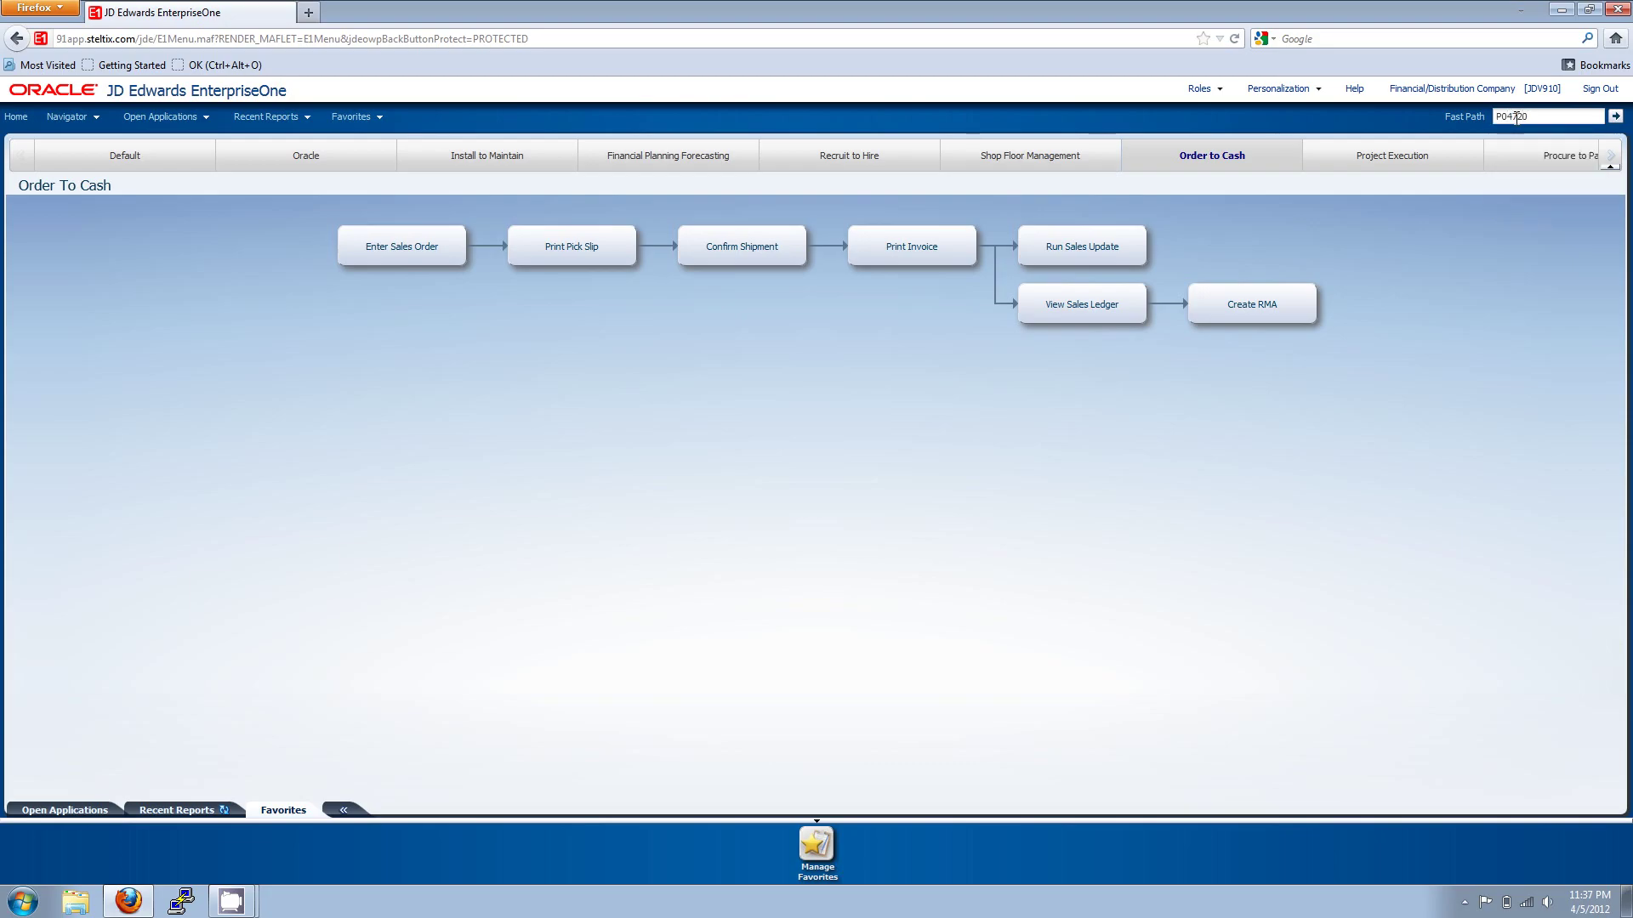
key("Return")
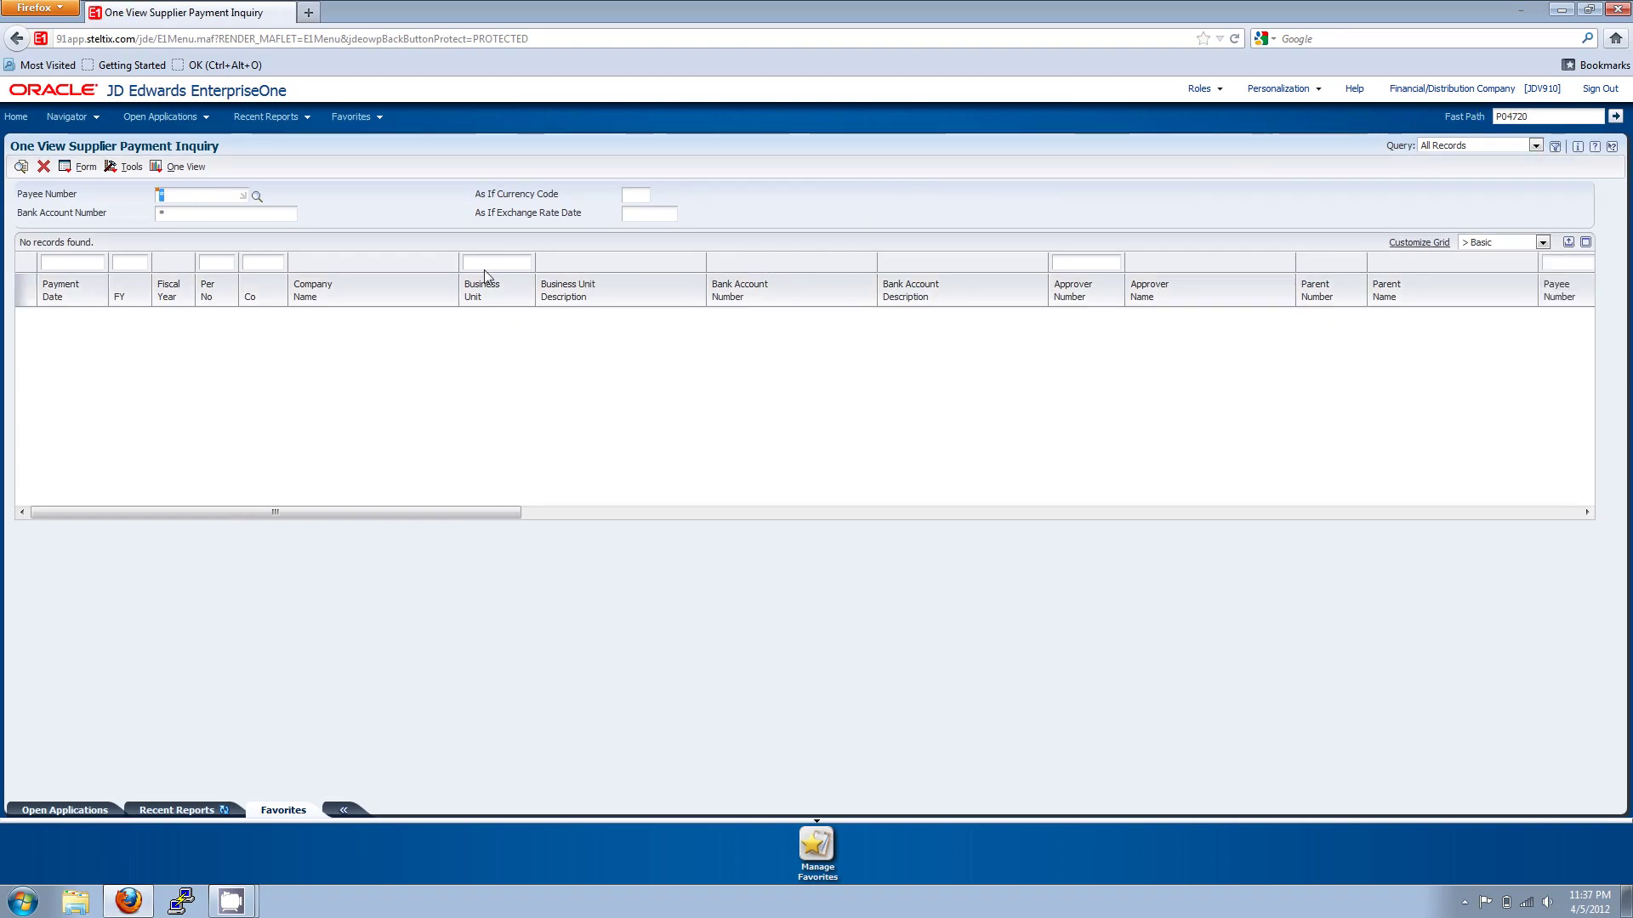
Filter the supplier payments to company 1, then show the One View reports list.
left_click(257, 264)
type("1")
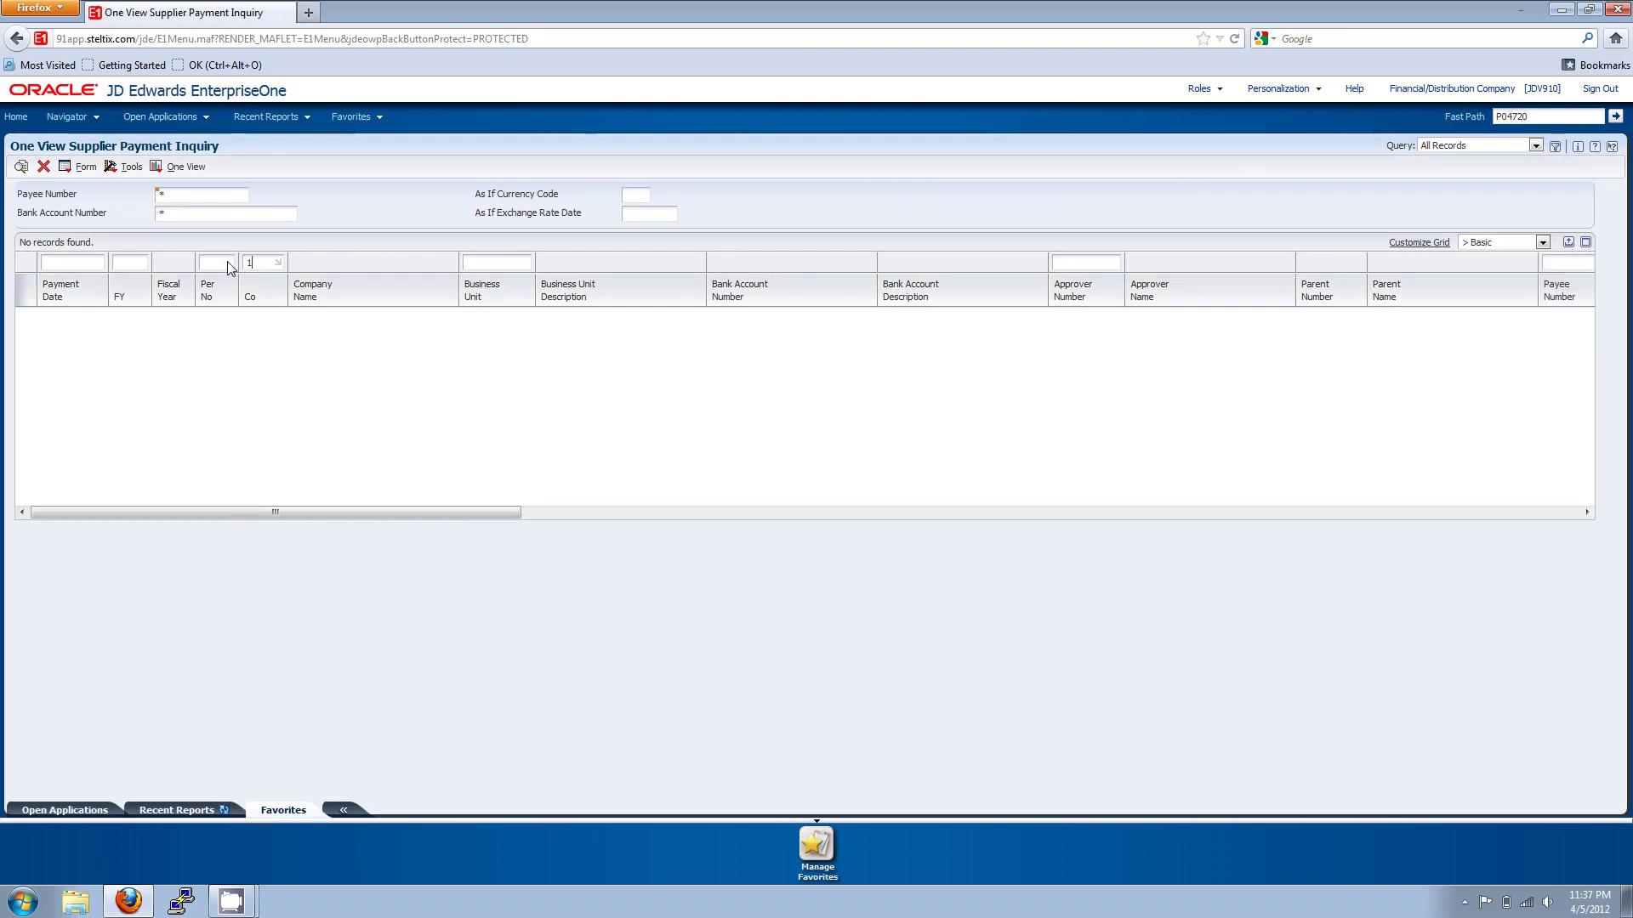
left_click(20, 167)
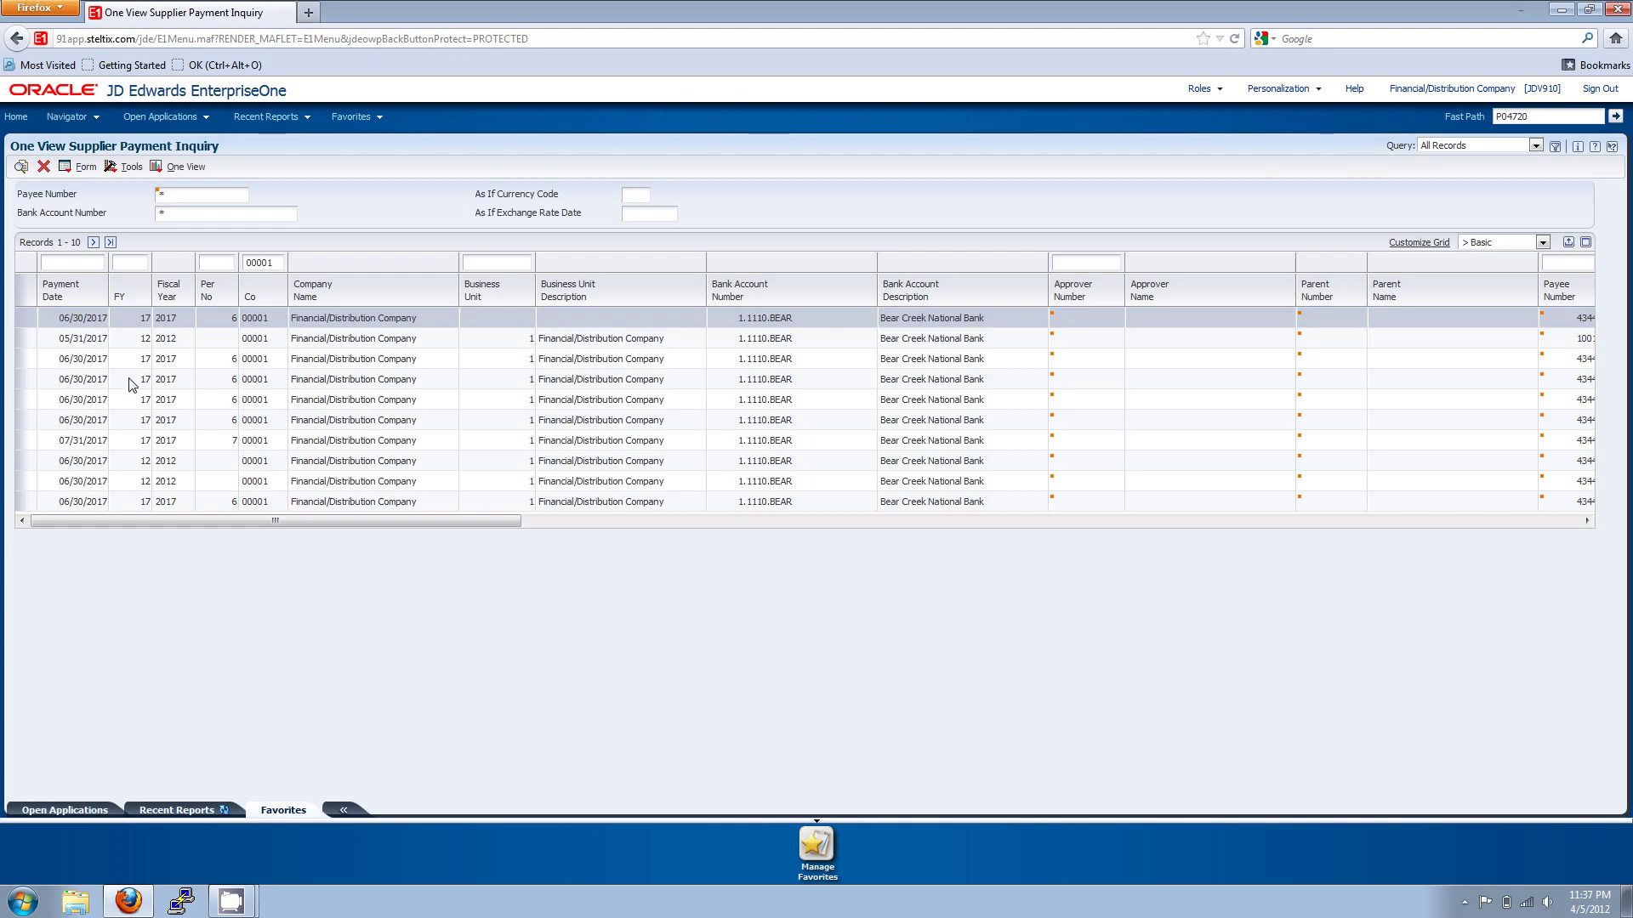
left_click(155, 166)
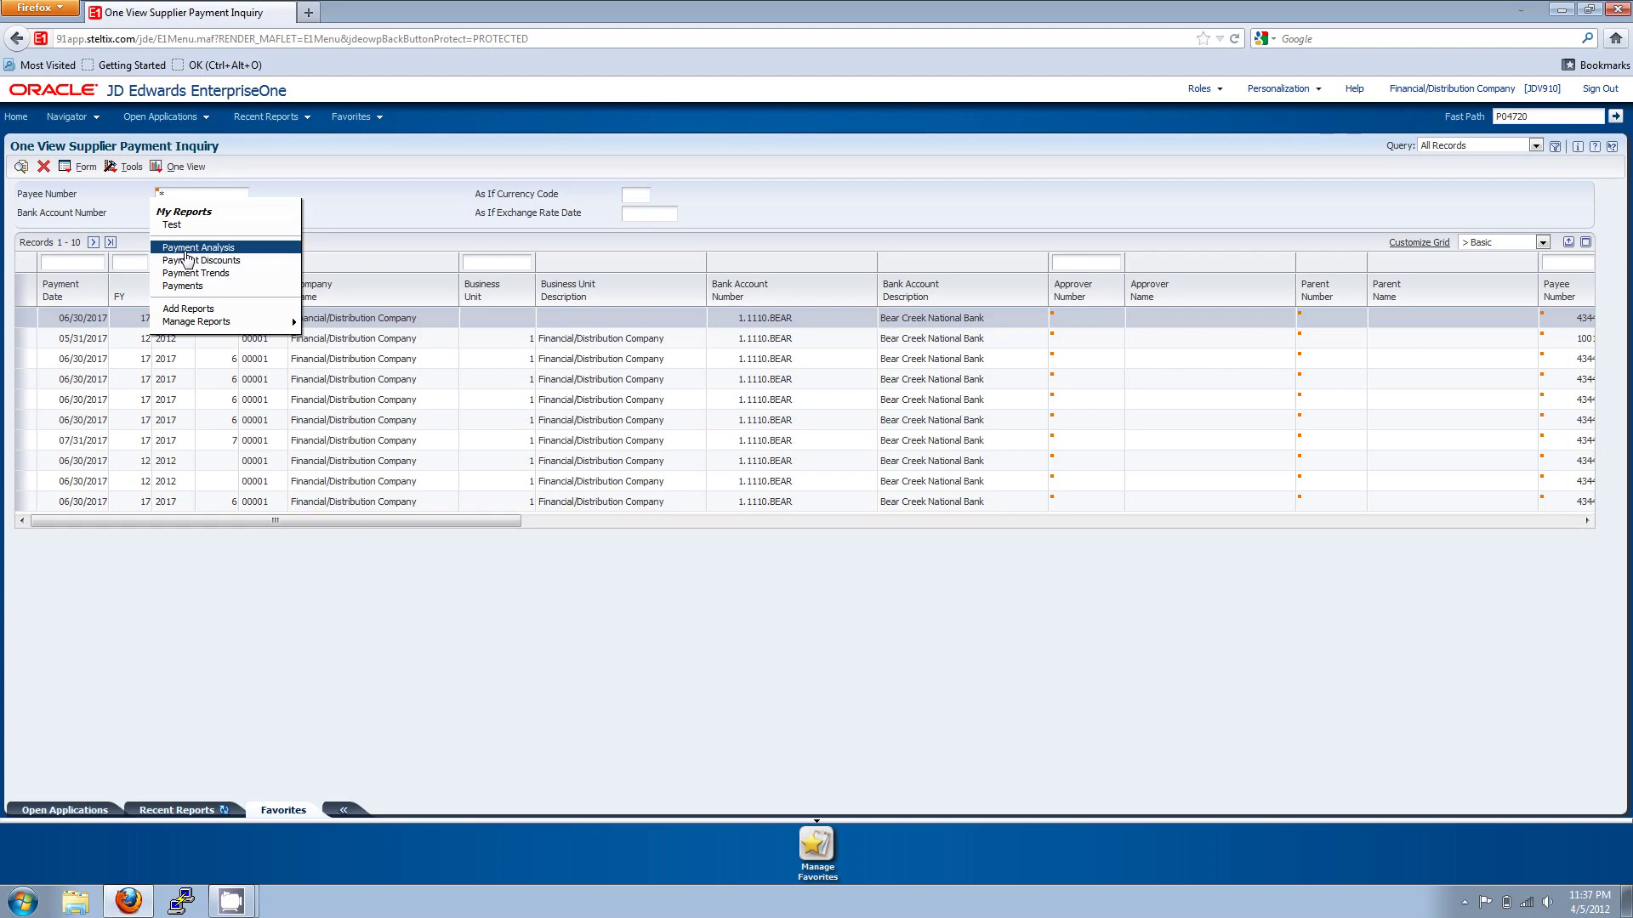
Run Payment Analysis, filter it to Financial/Distribution Company, then close the viewer.
left_click(184, 250)
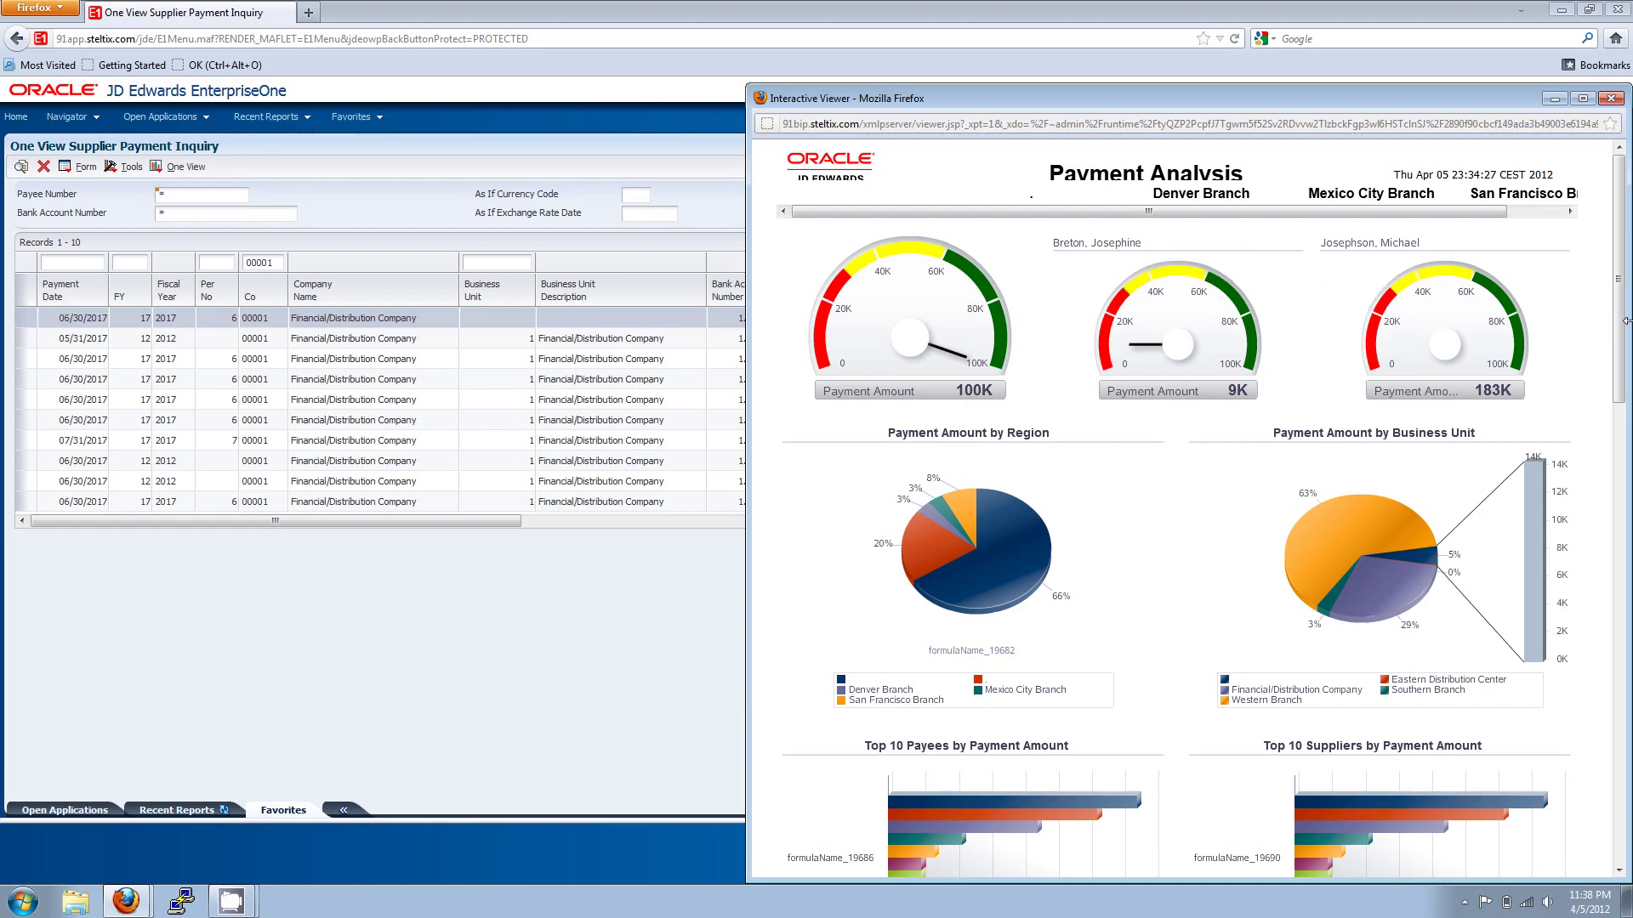
mouse_move(1619, 302)
left_mouse_down()
mouse_move(1626, 680)
mouse_move(1624, 272)
left_mouse_up()
left_click(1384, 606)
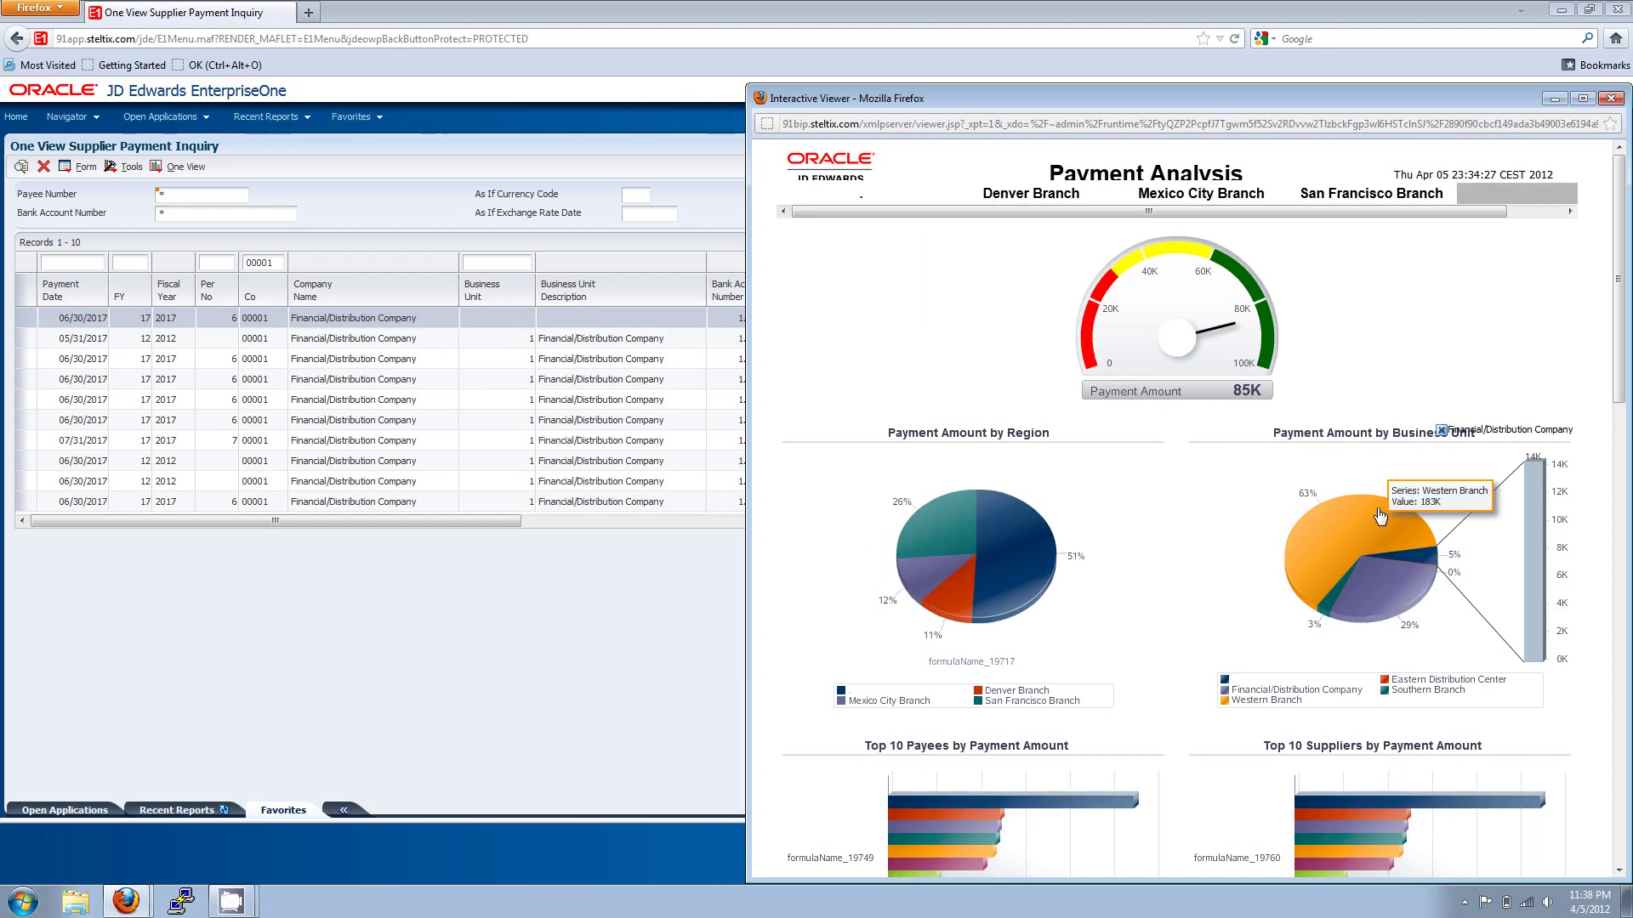
left_click(1609, 100)
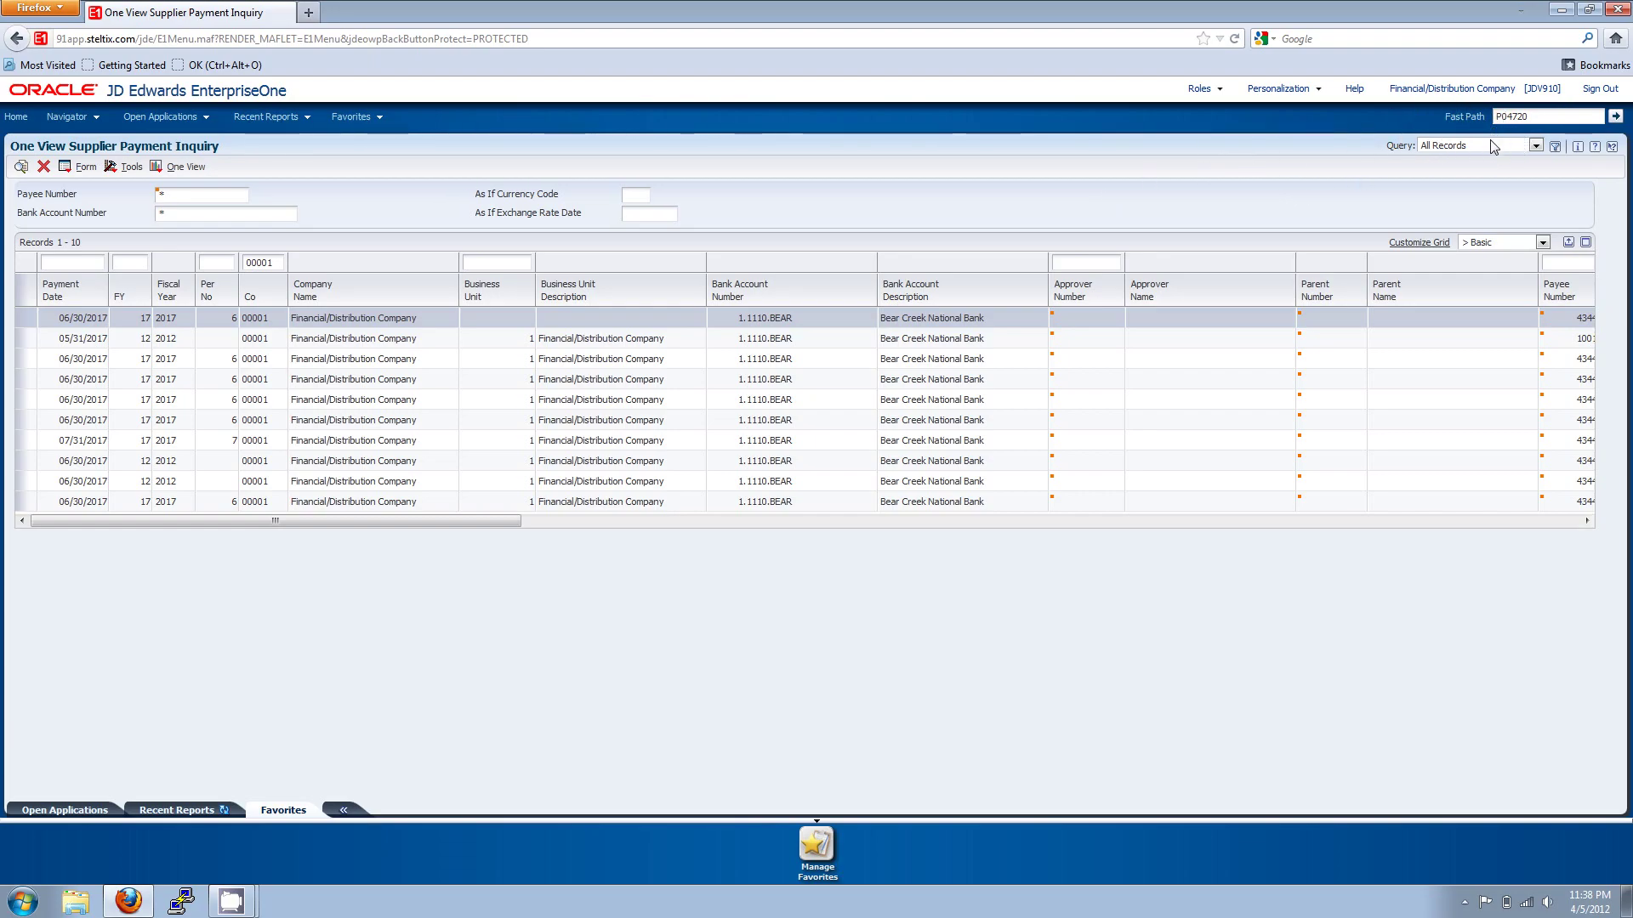
Close the payment inquiry and list one Sold To customer's orders in Enter Sales Order.
left_click(44, 166)
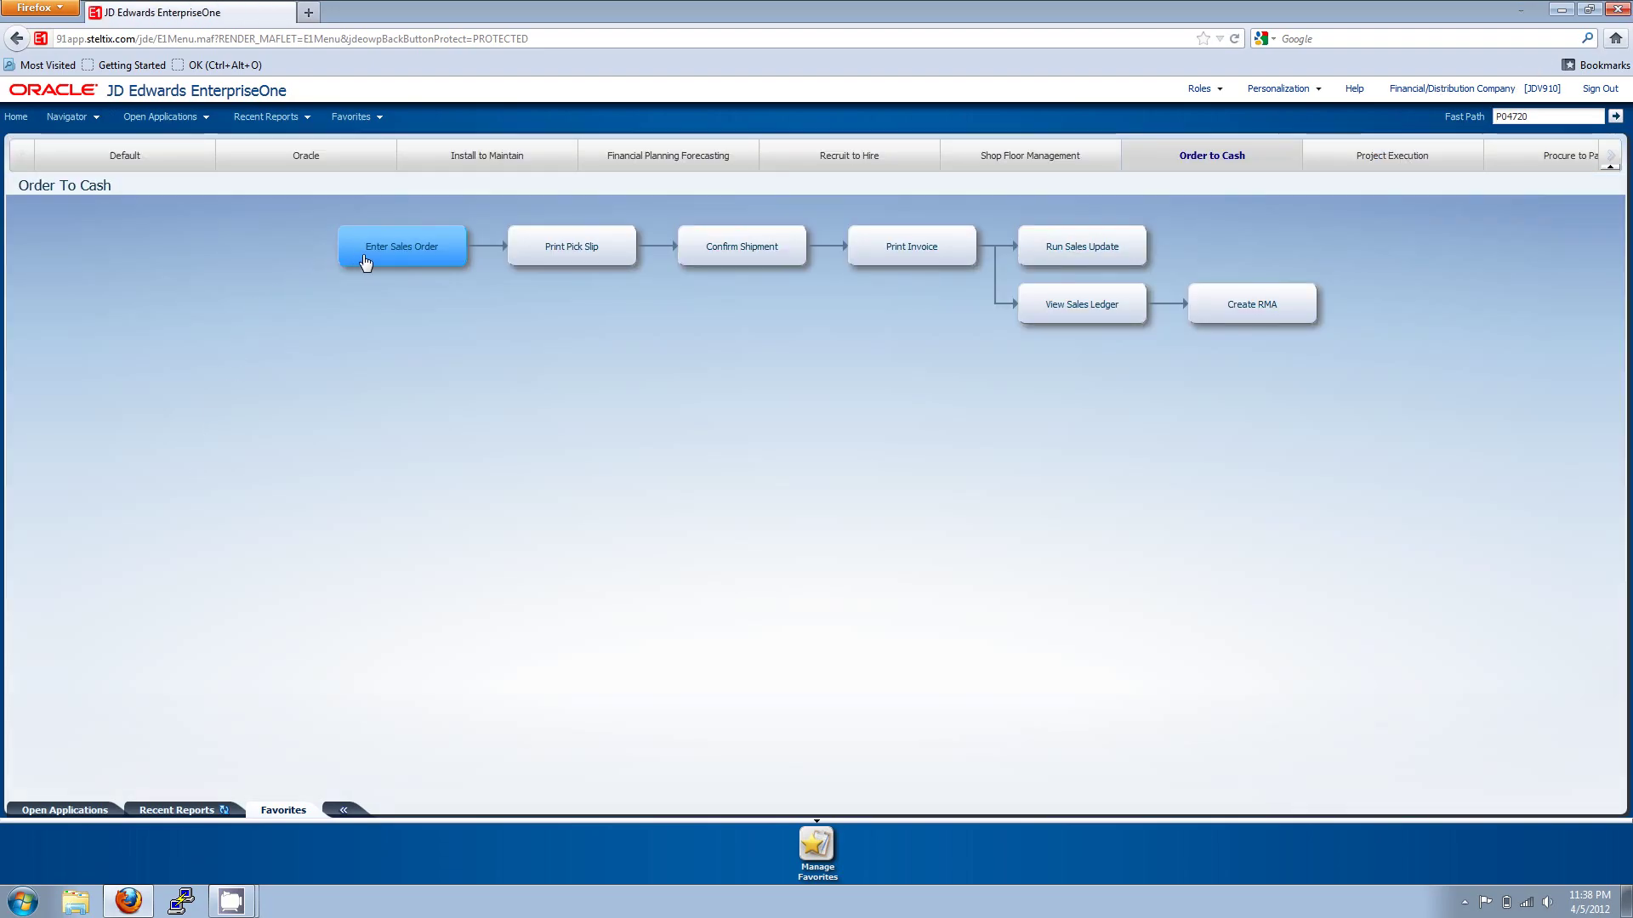
left_click(371, 259)
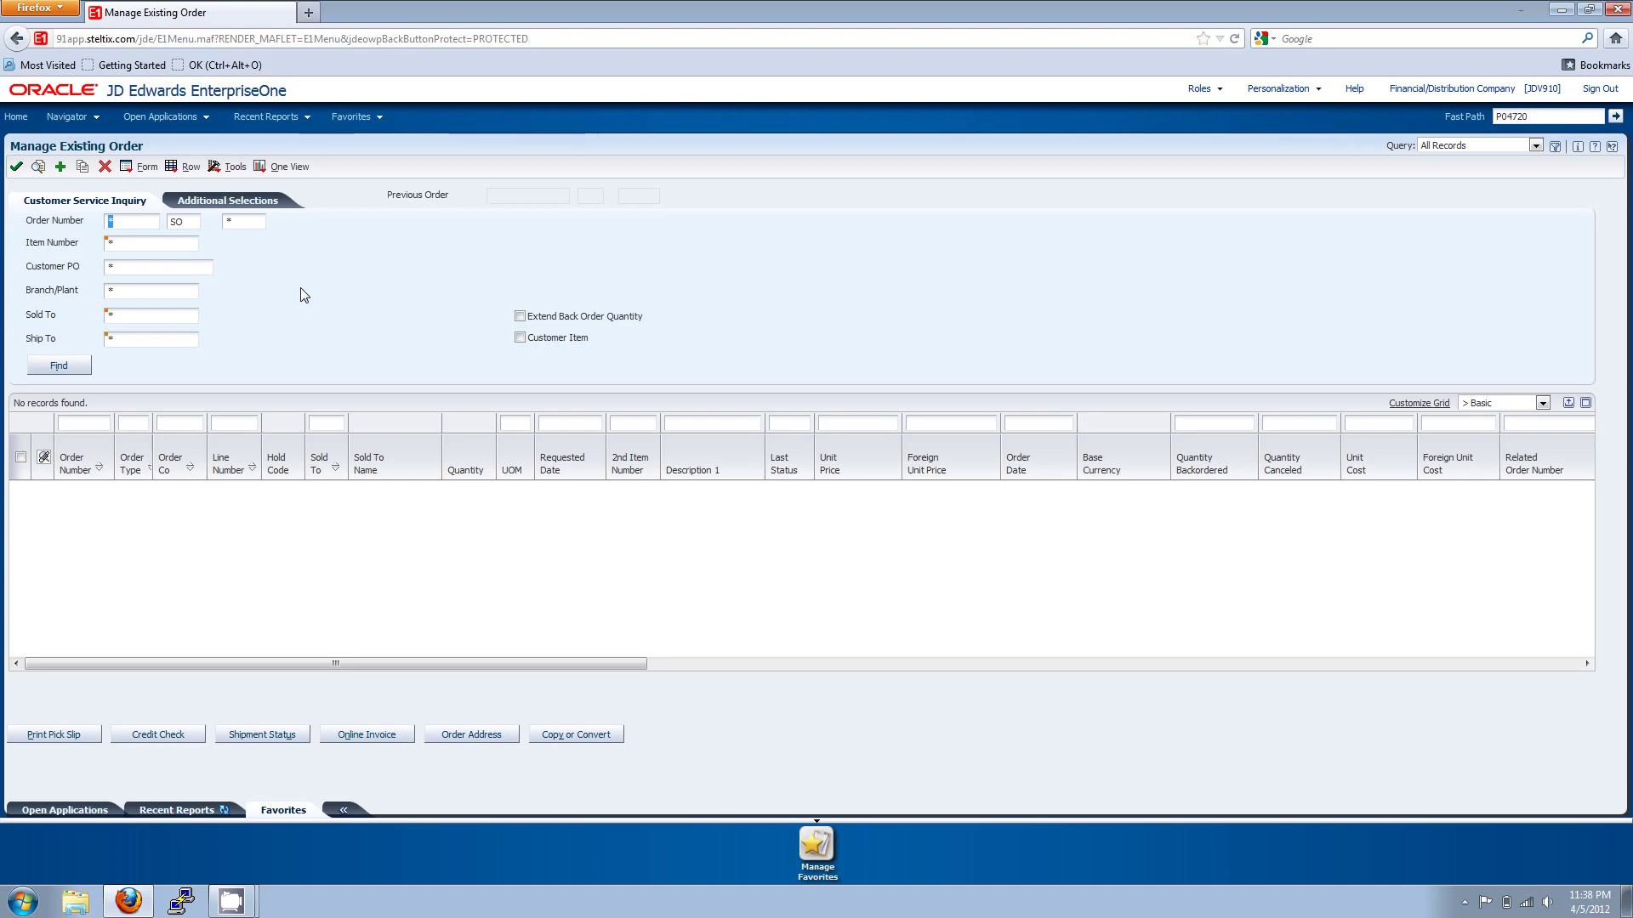
left_click(328, 423)
type("4242")
left_click(38, 166)
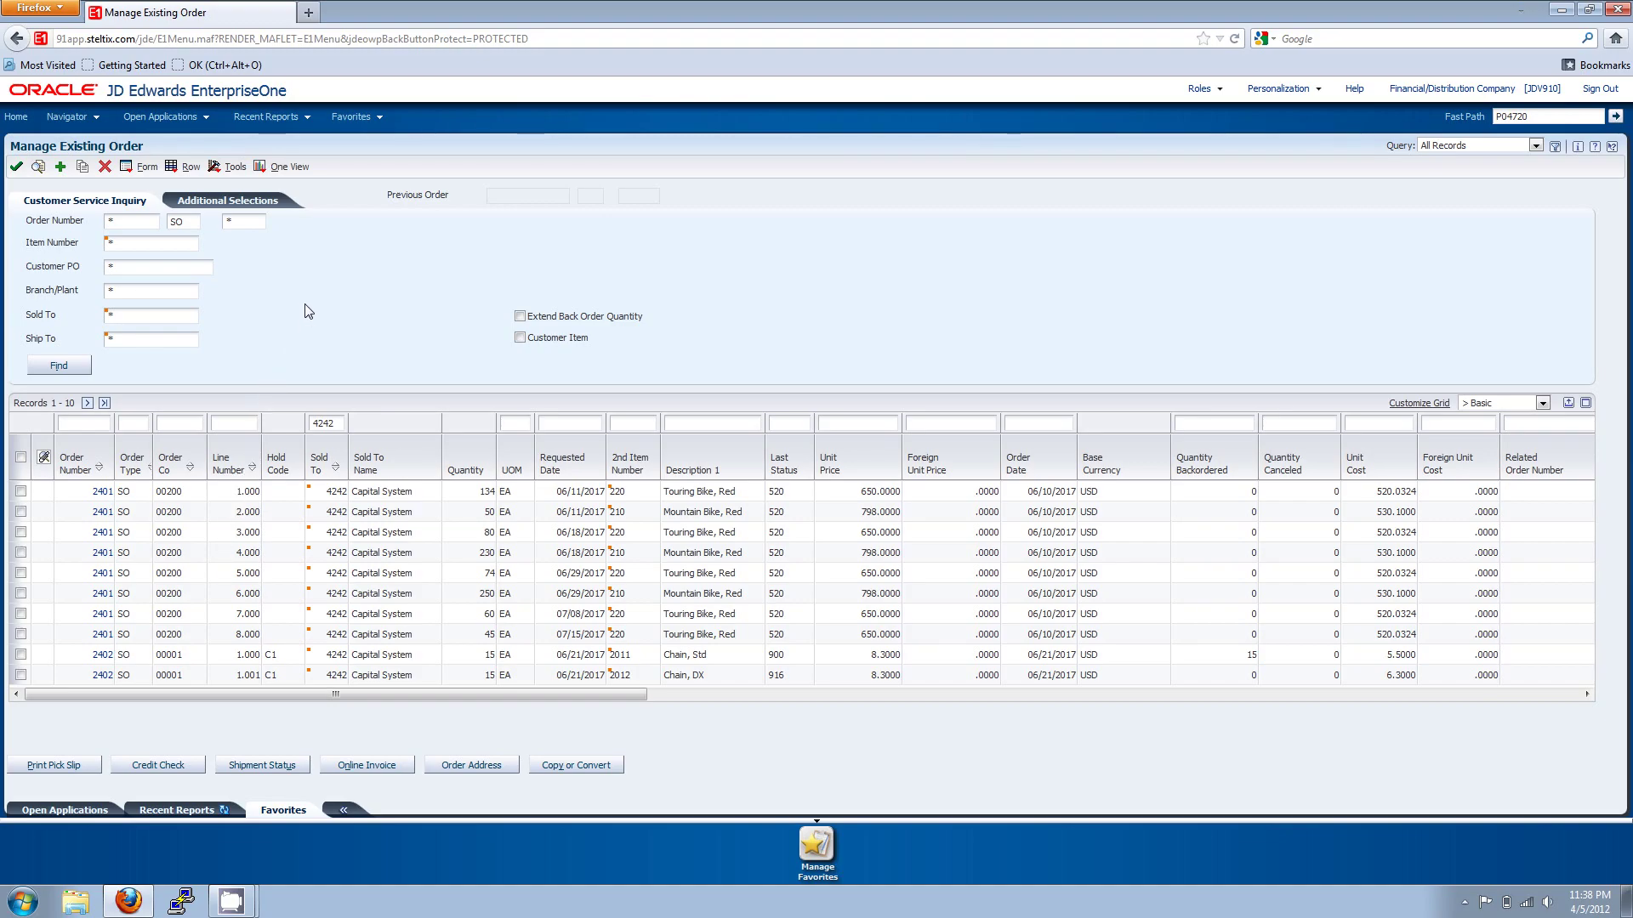
left_click(259, 167)
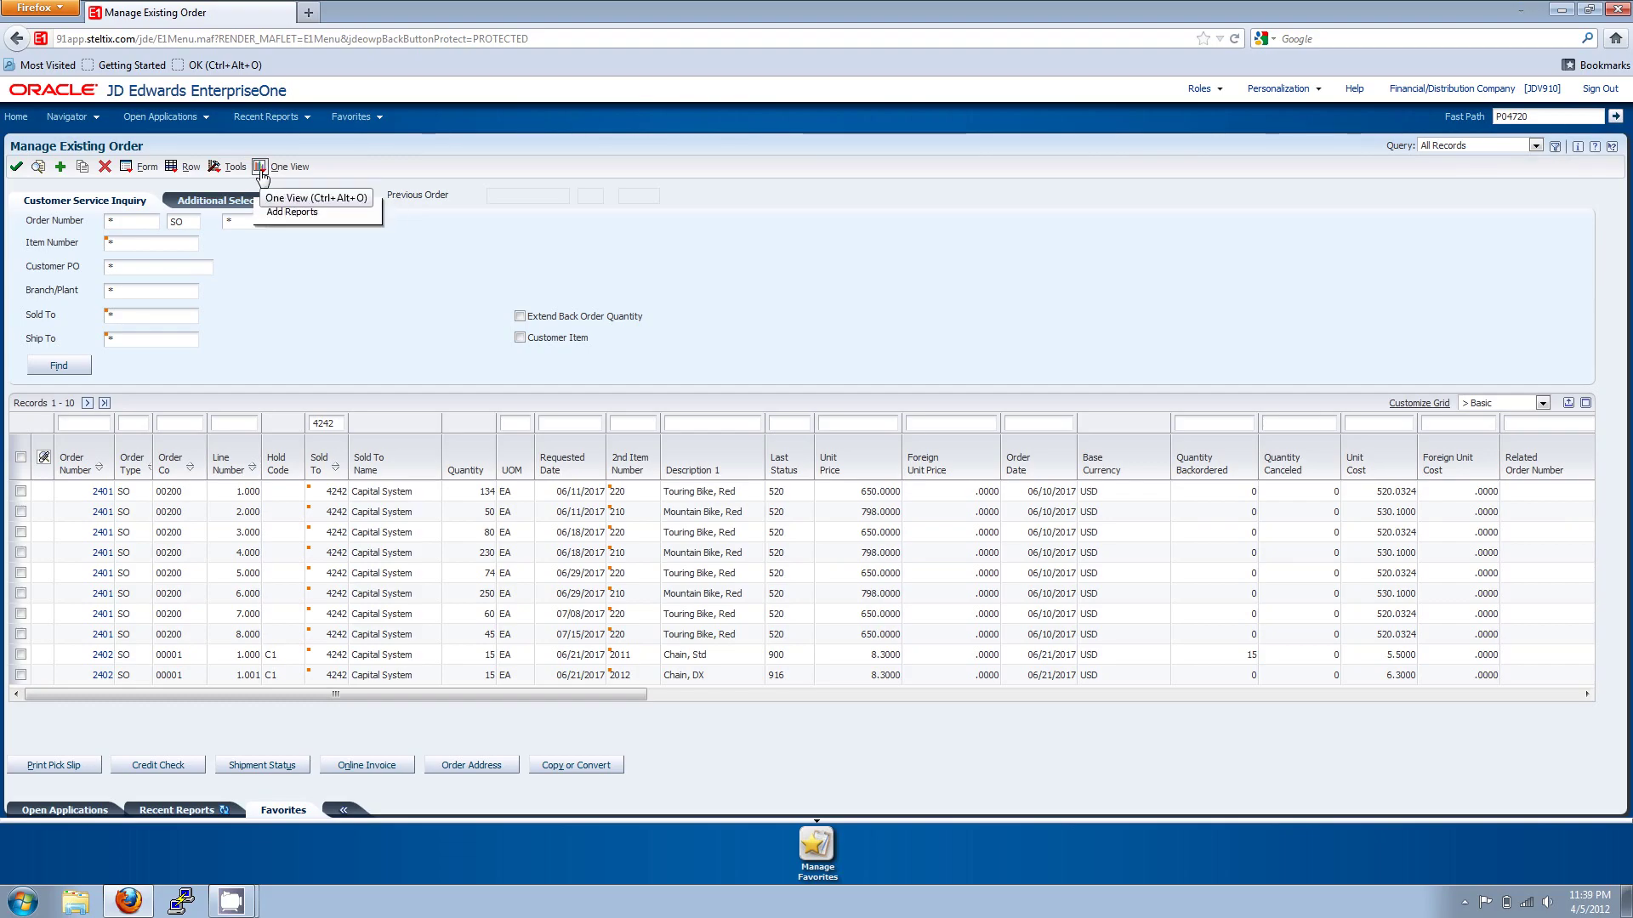
Save a new One View report Test1 with Order Number, Quantity, Description 1 and Unit Price.
left_click(292, 213)
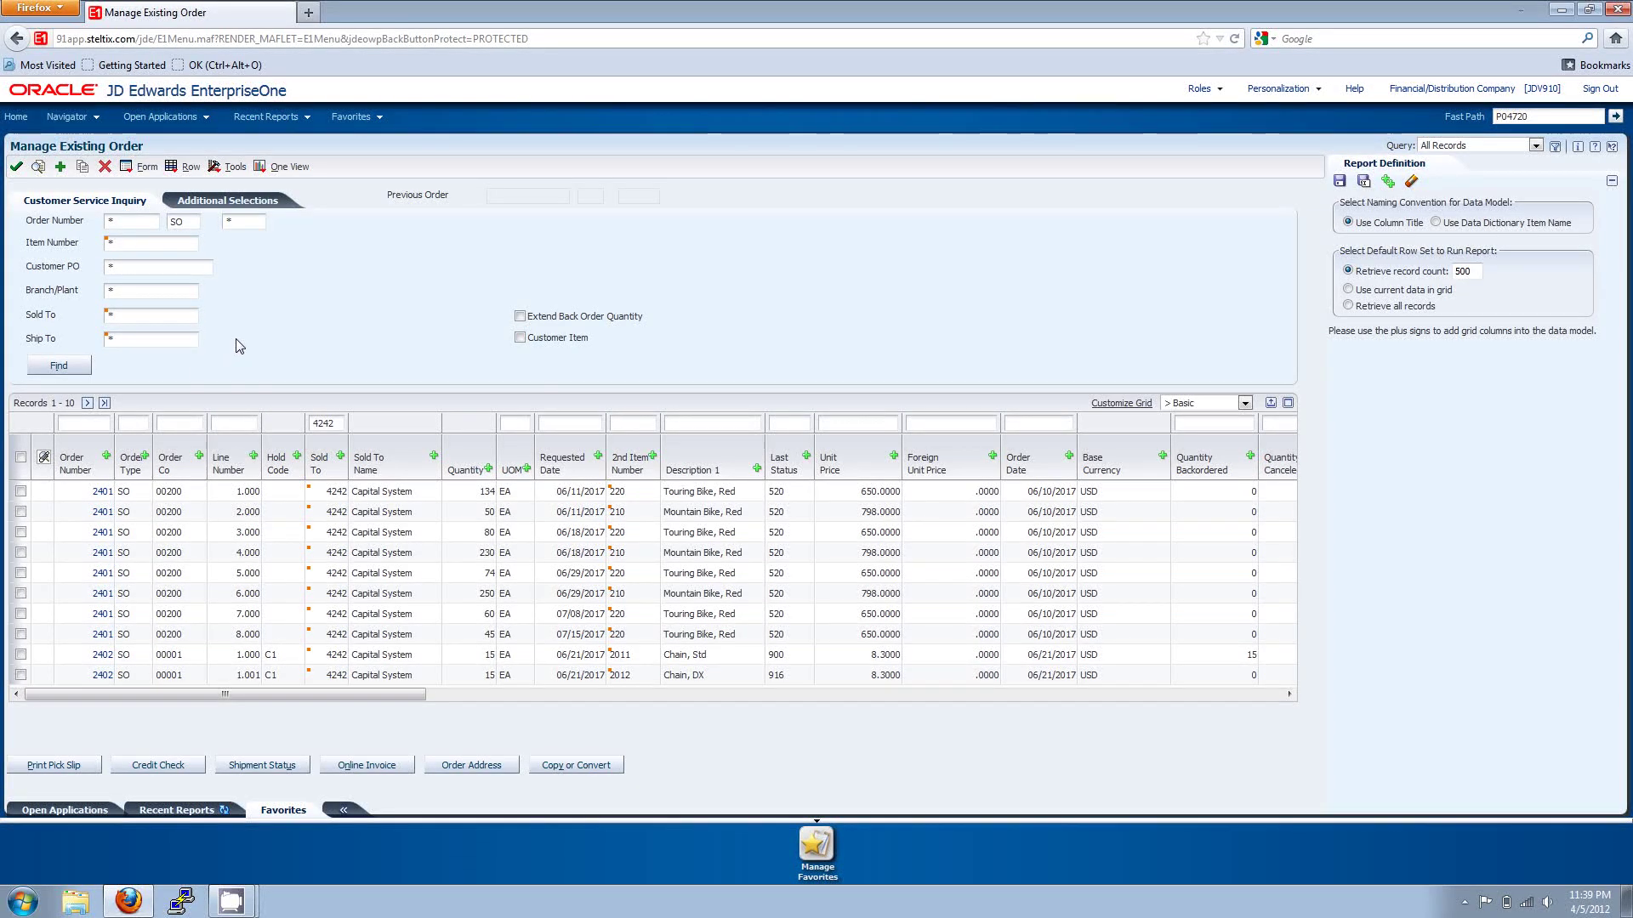
left_click(107, 459)
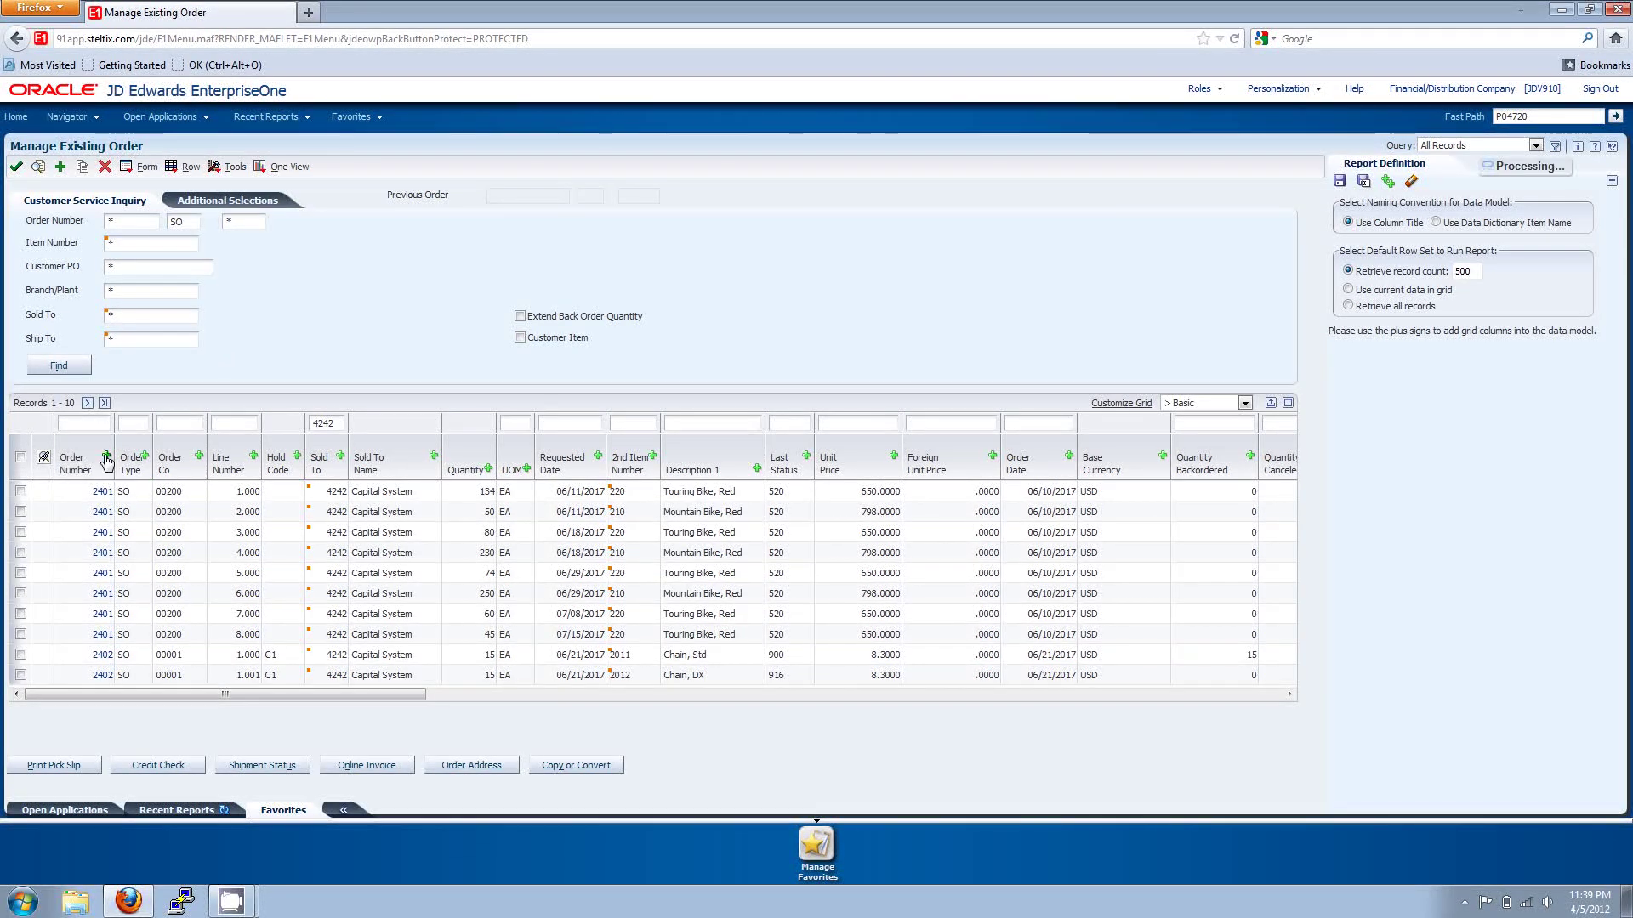
left_click(487, 470)
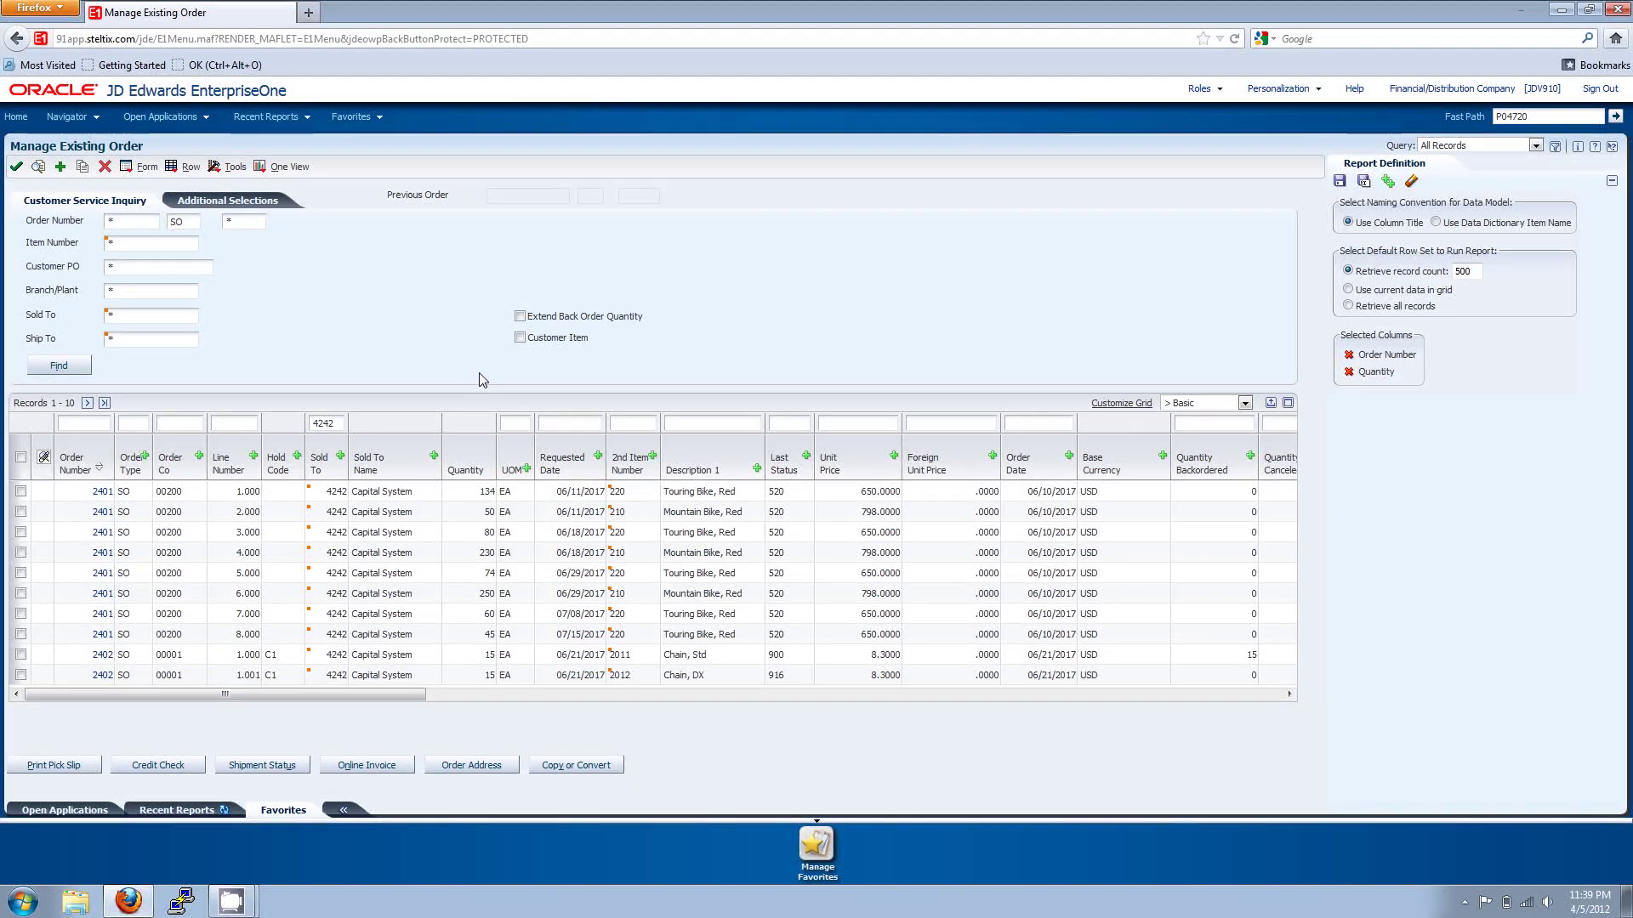
left_click(757, 469)
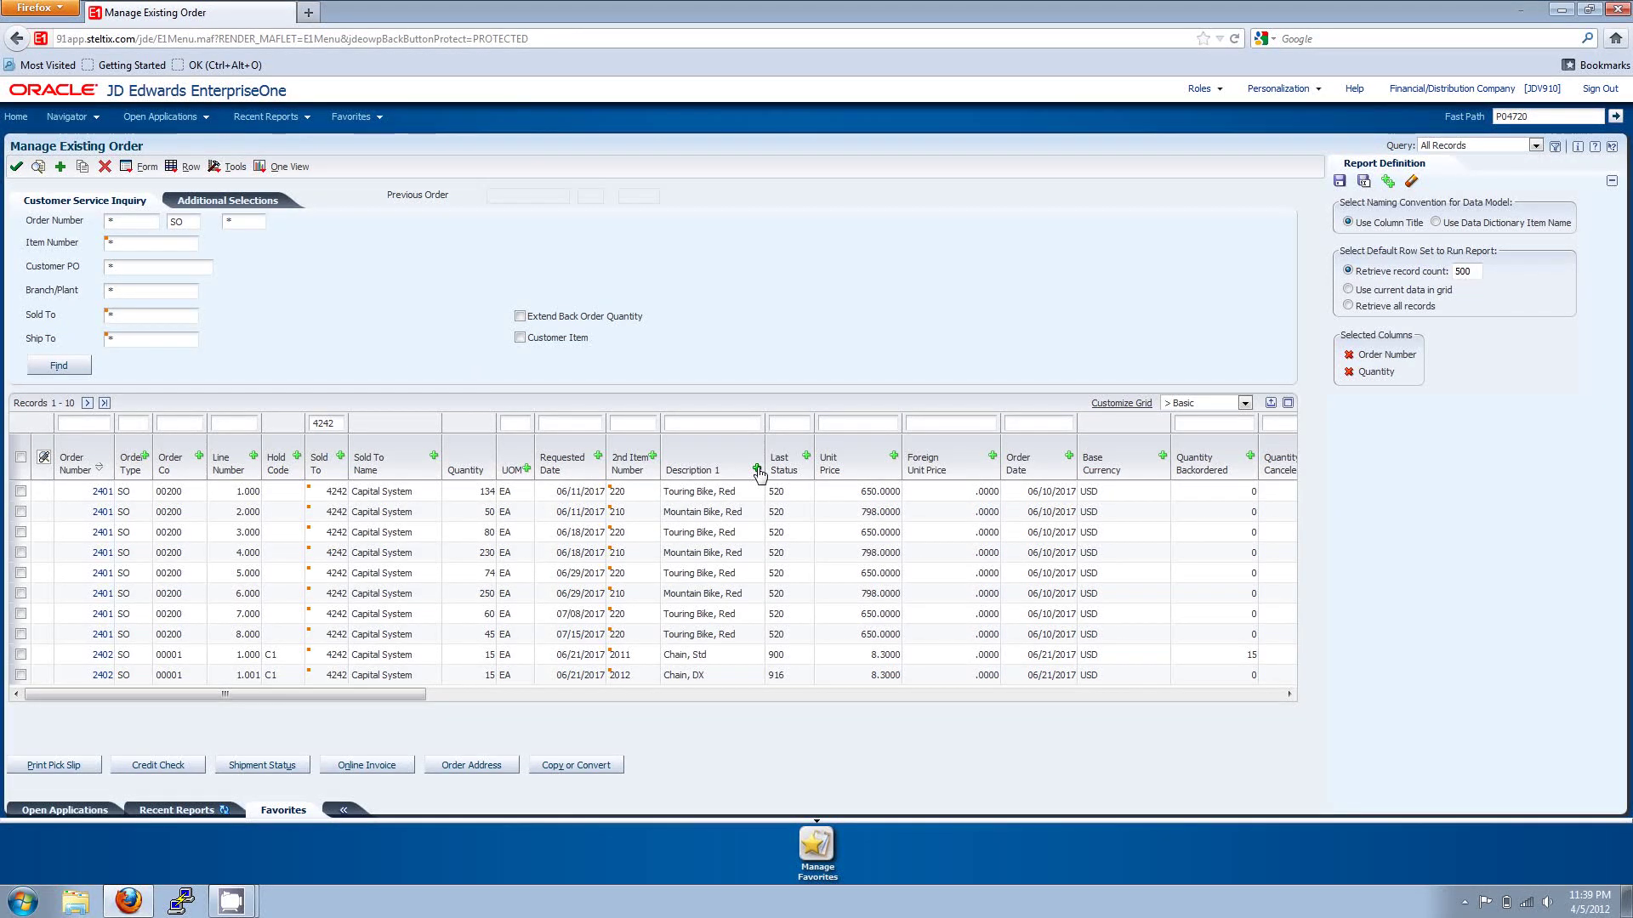
left_click(893, 457)
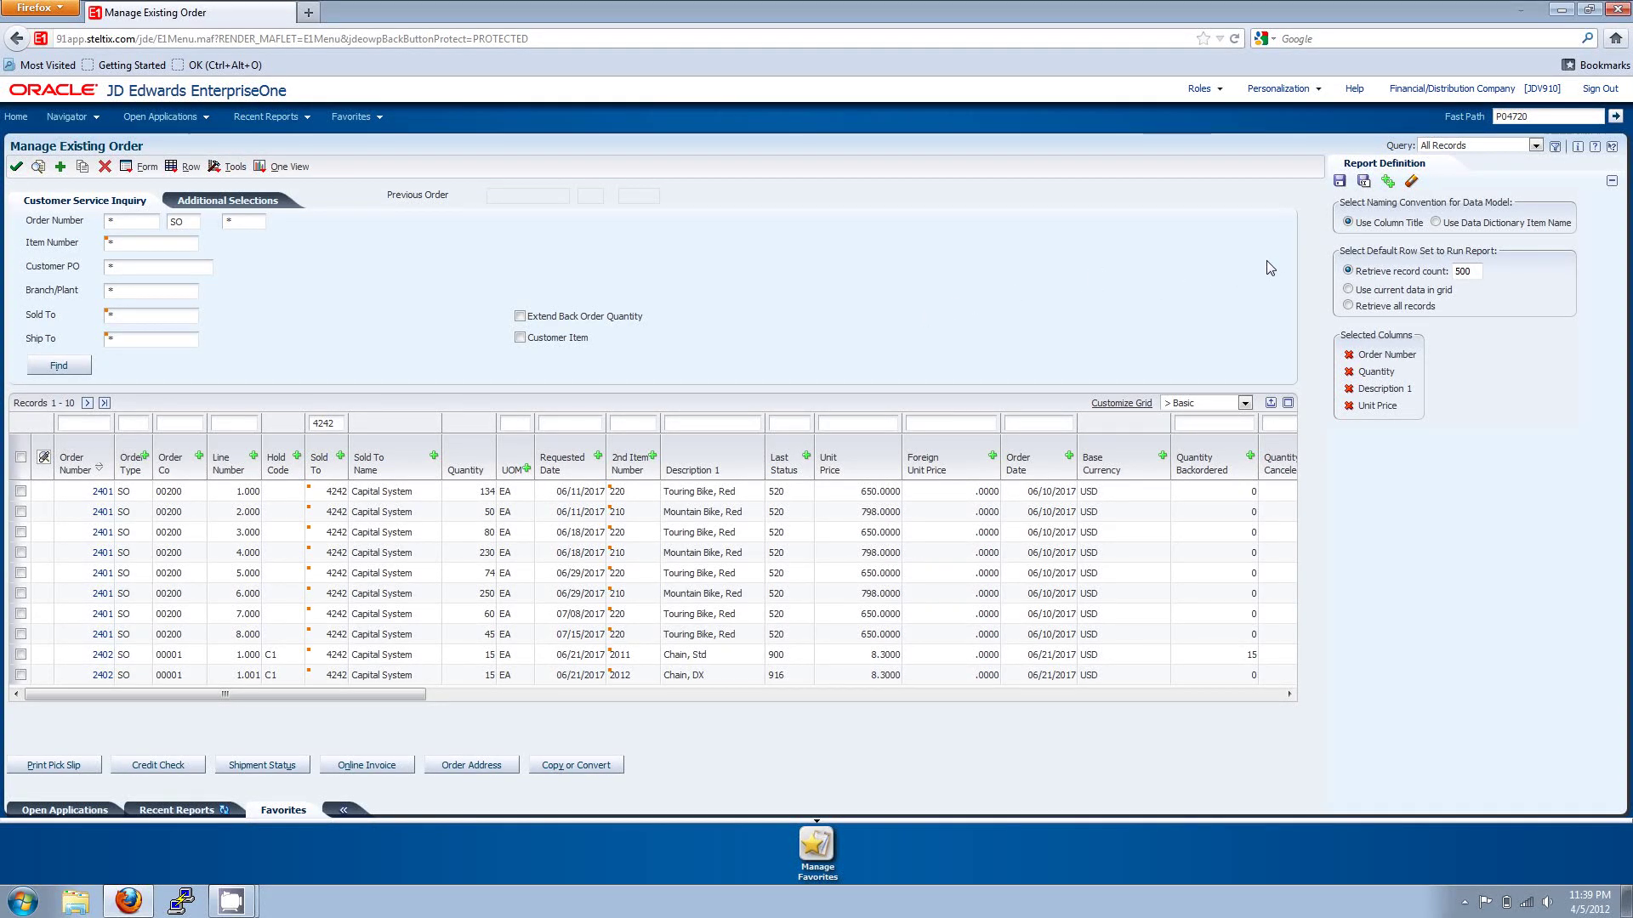
left_click(1339, 181)
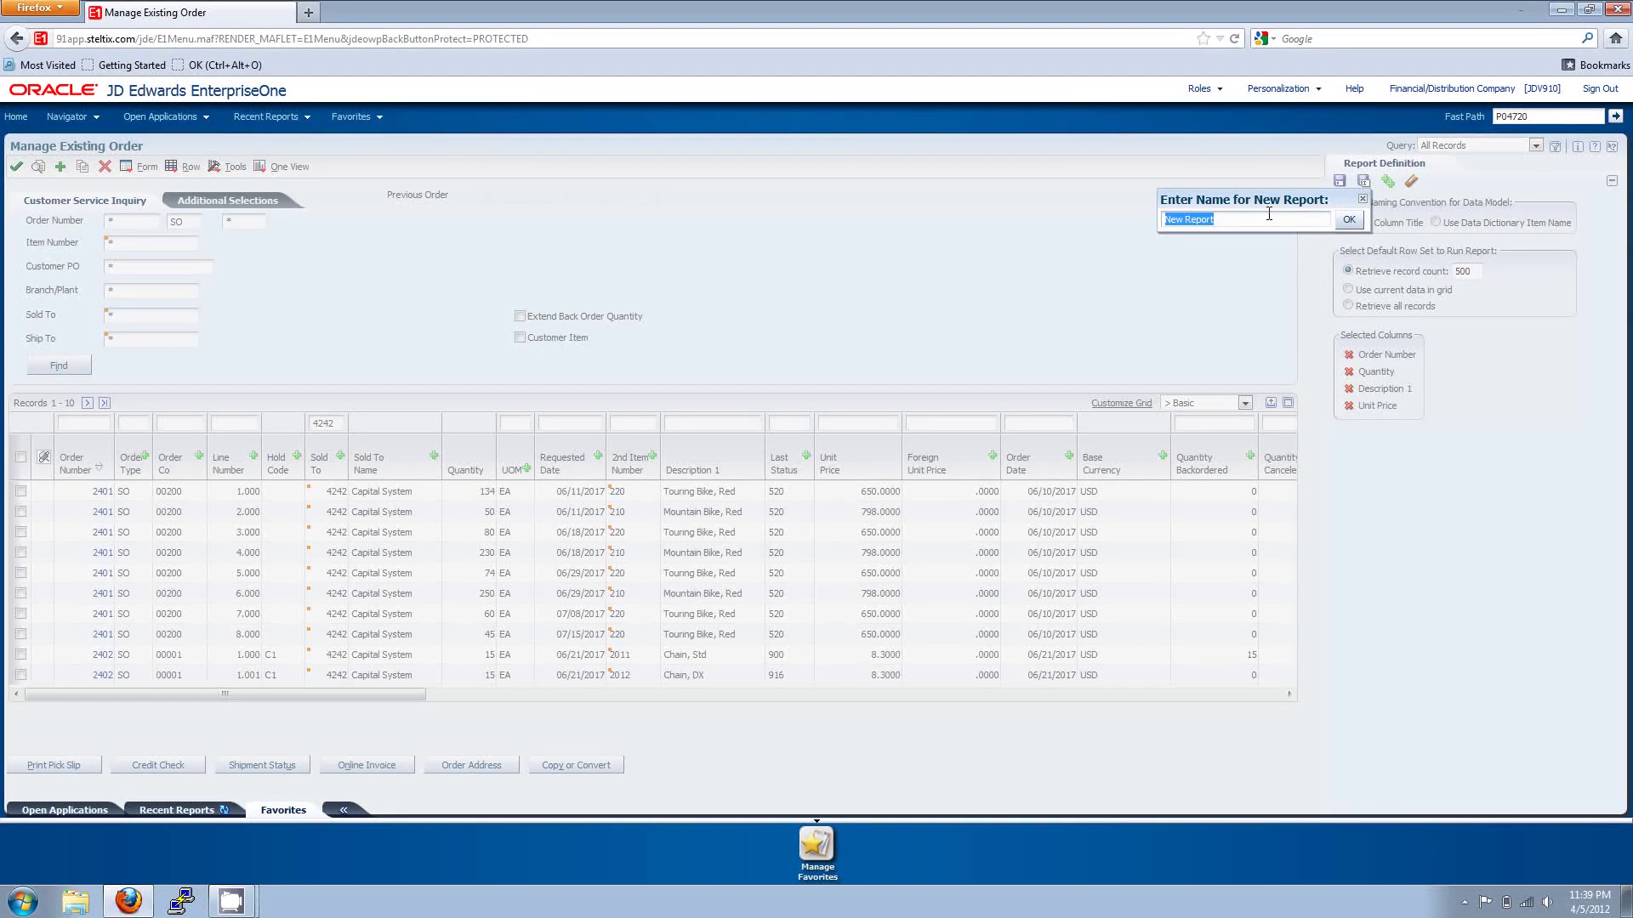
type("T")
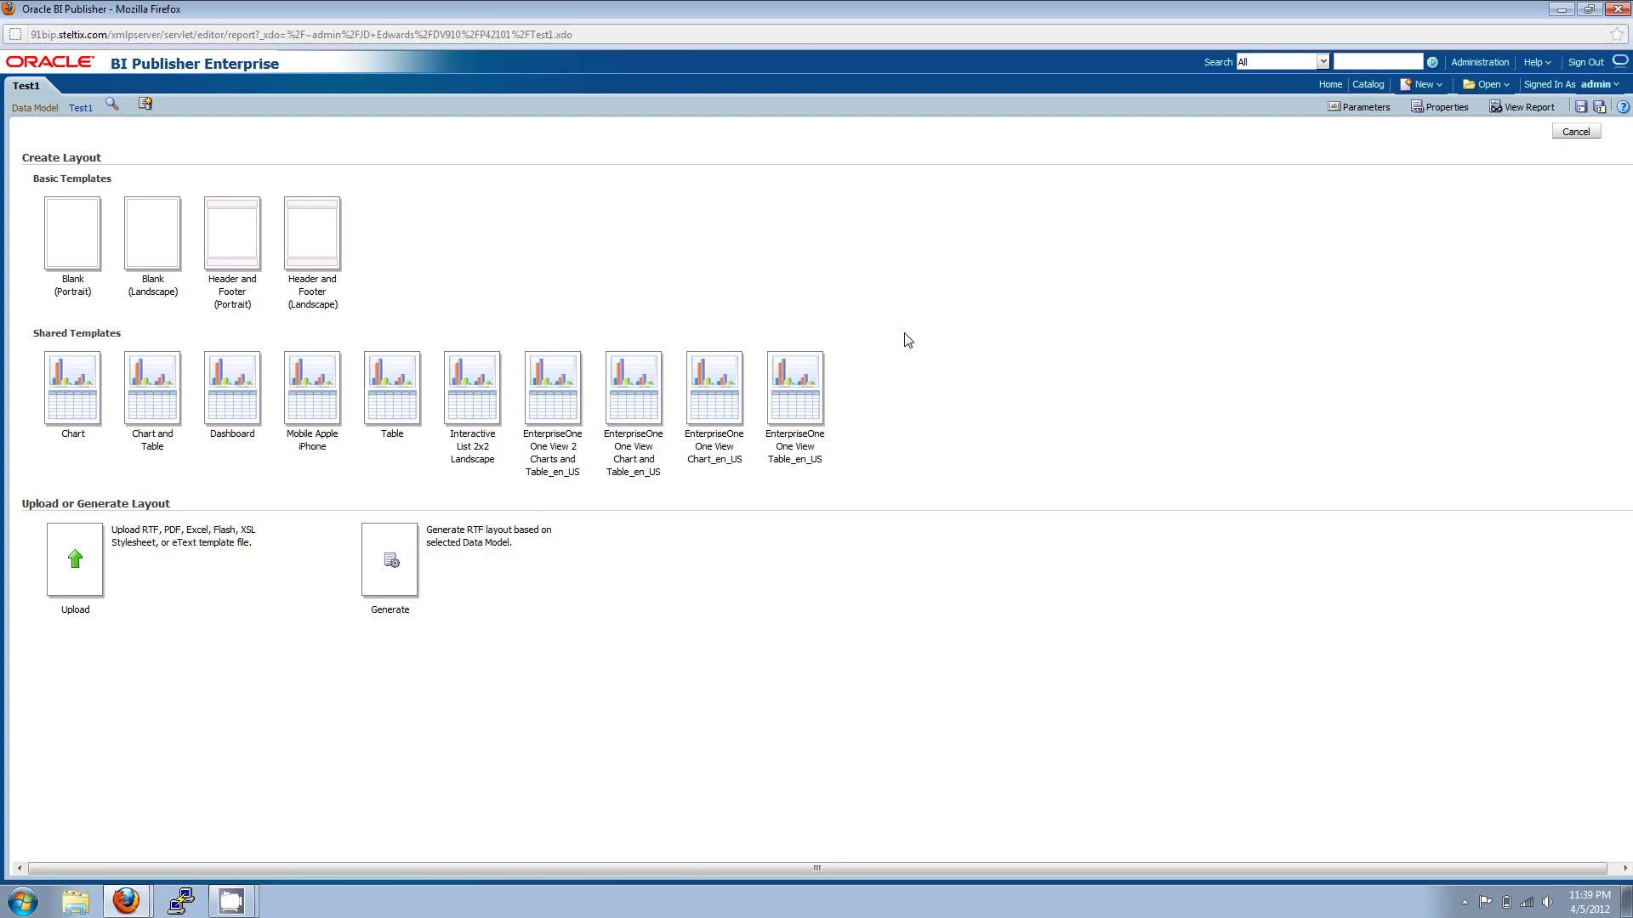
Use the One View Chart template with series Order Number, value Quantity and labels Unit Price.
left_click(719, 406)
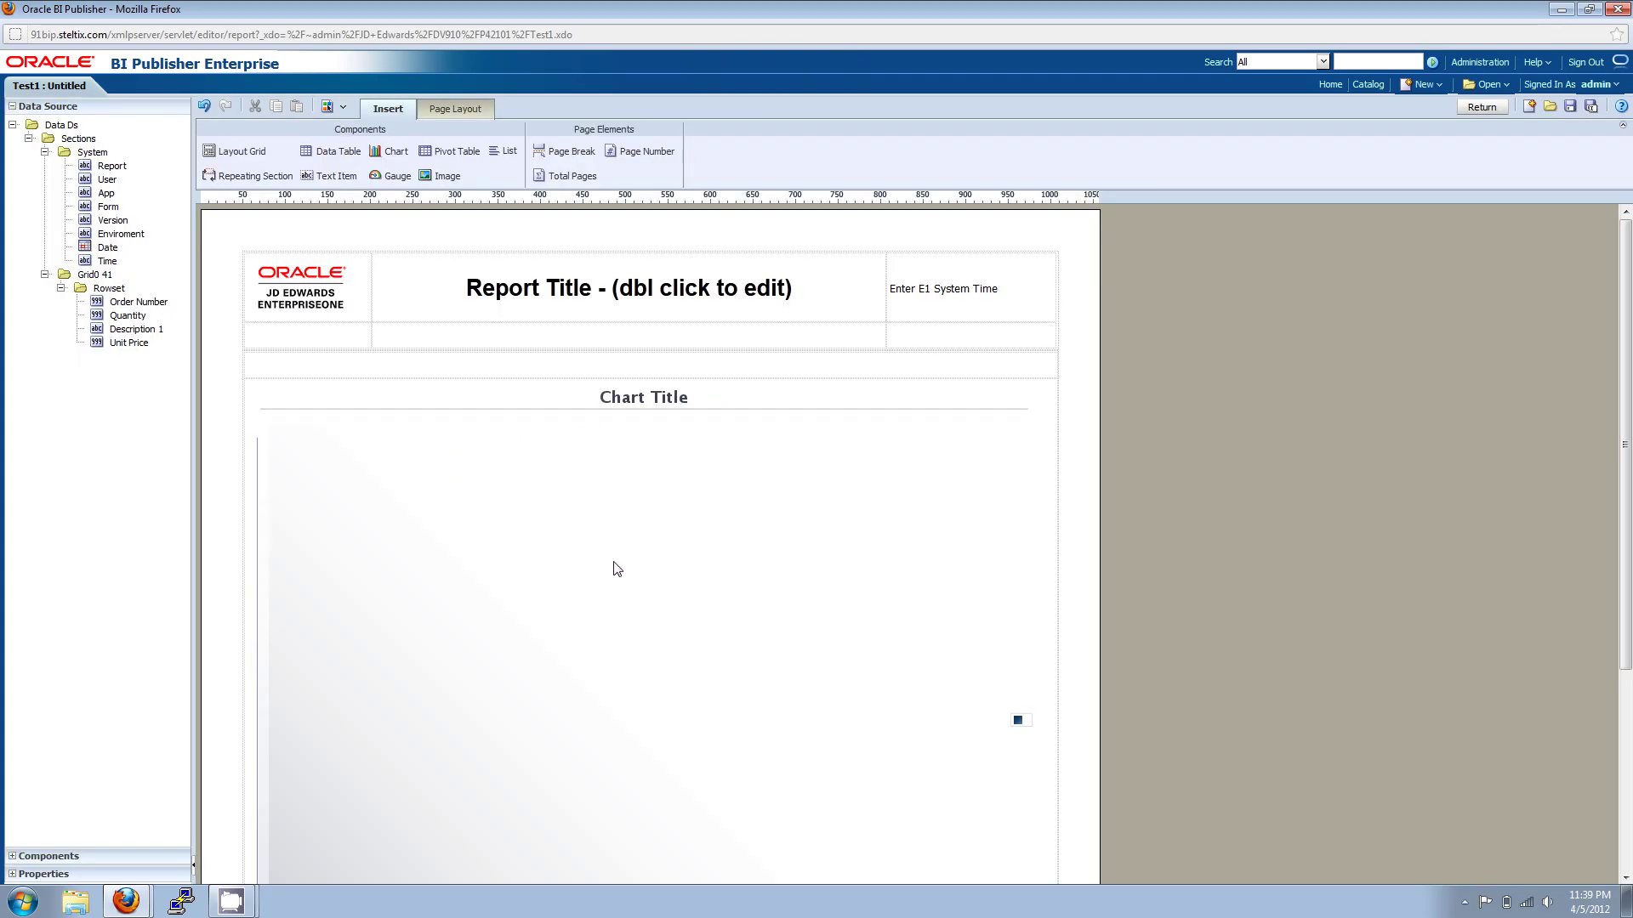
left_click(638, 567)
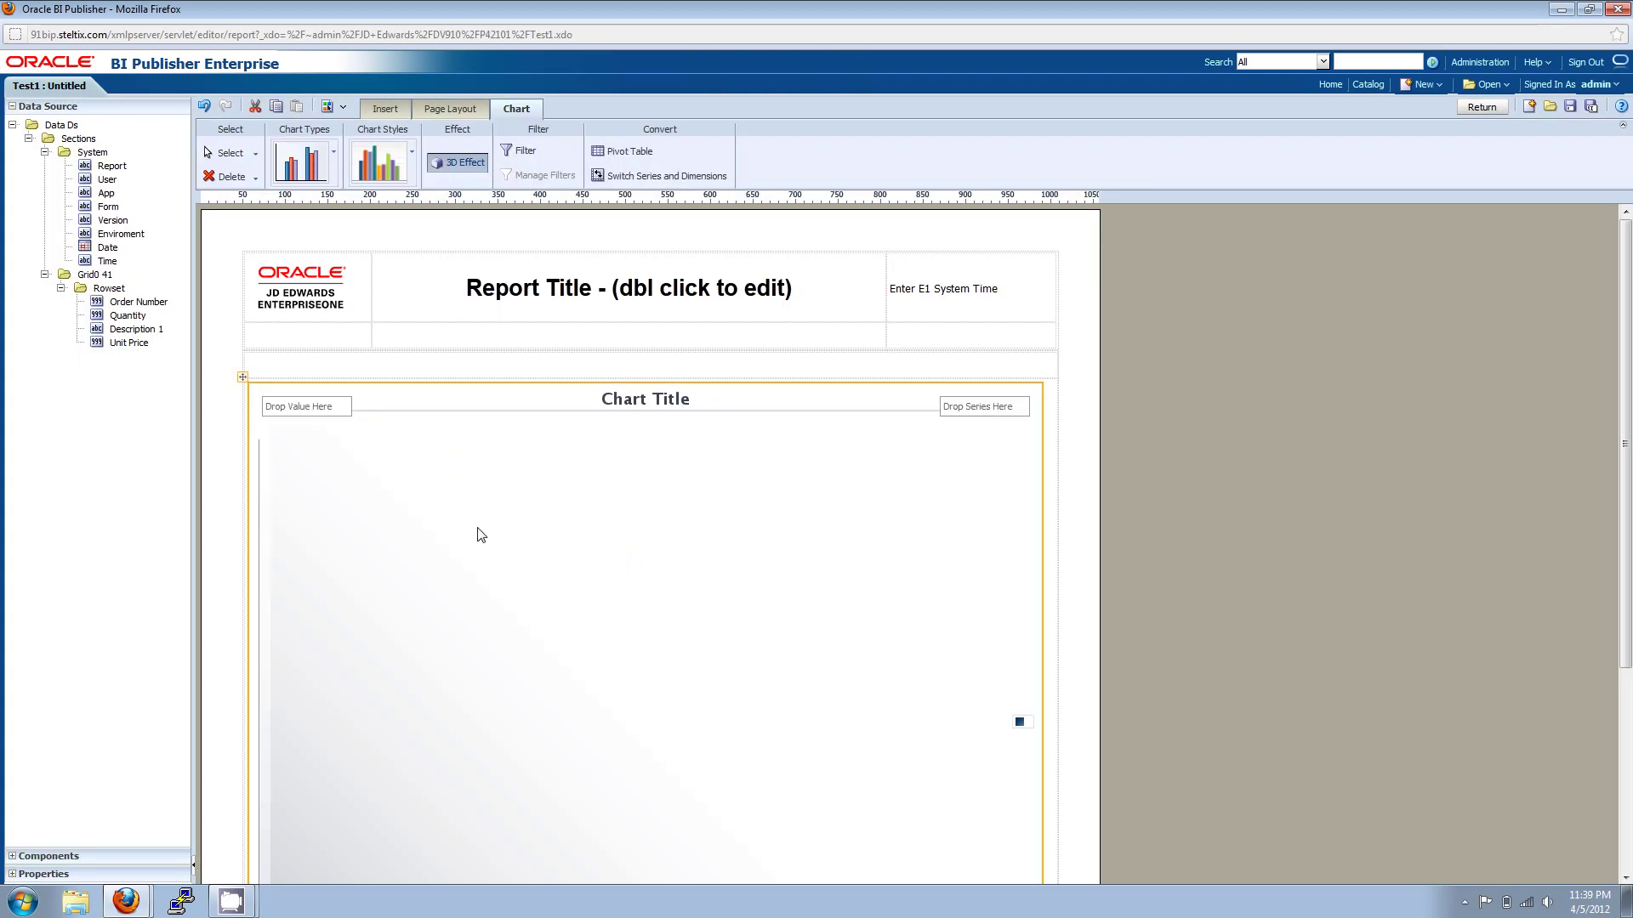
left_click(134, 304)
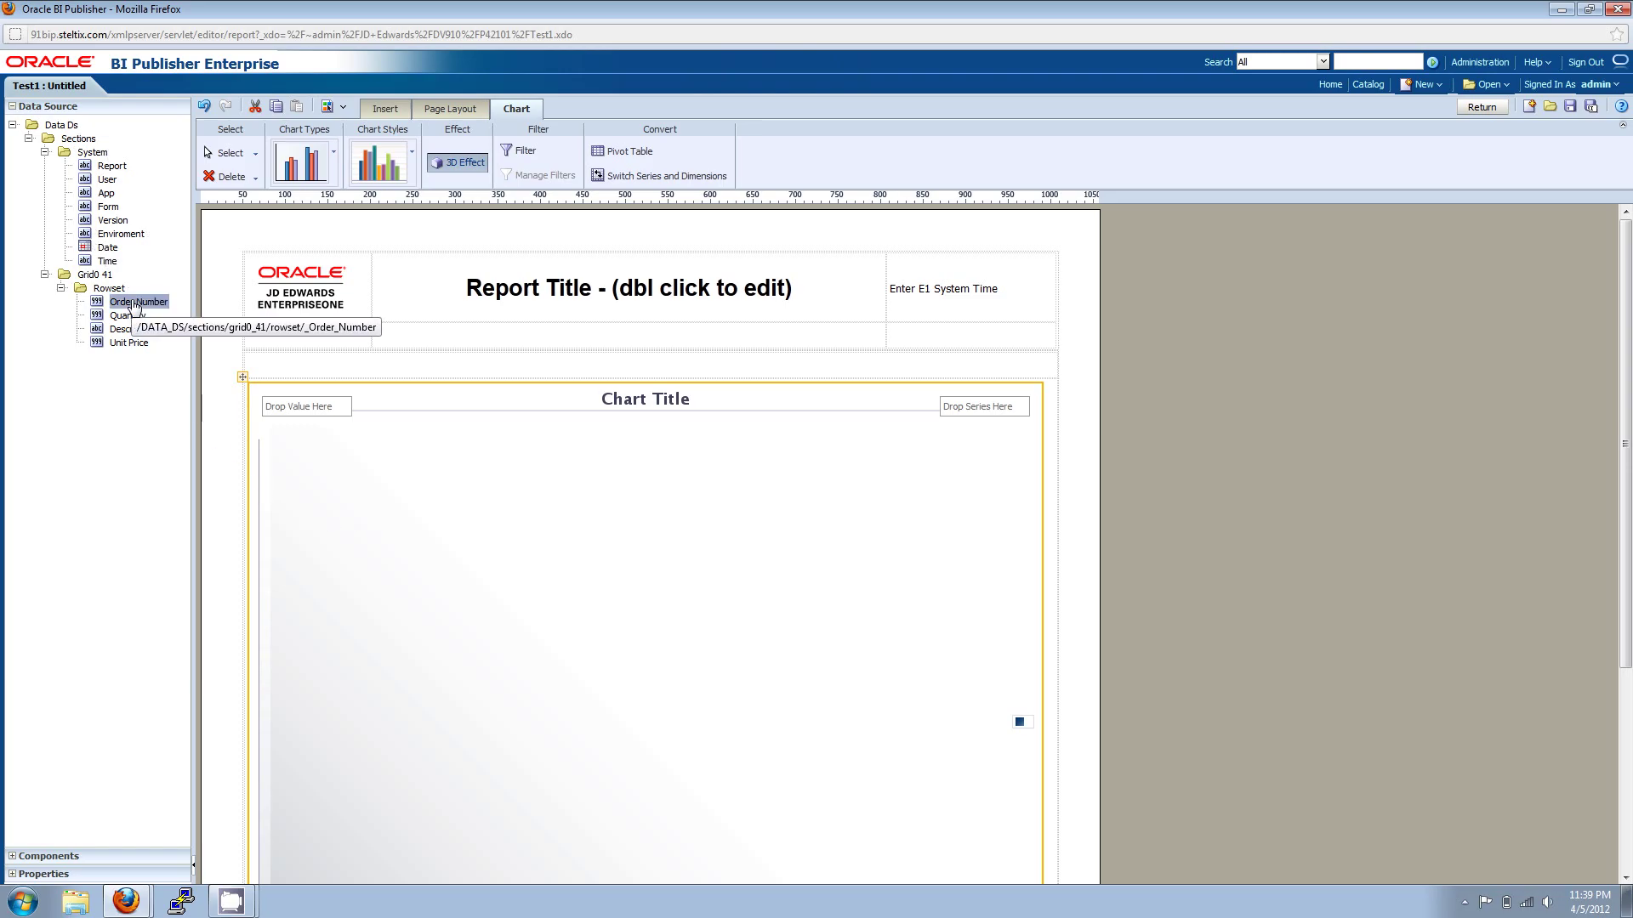
left_click_drag(134, 306, 979, 422)
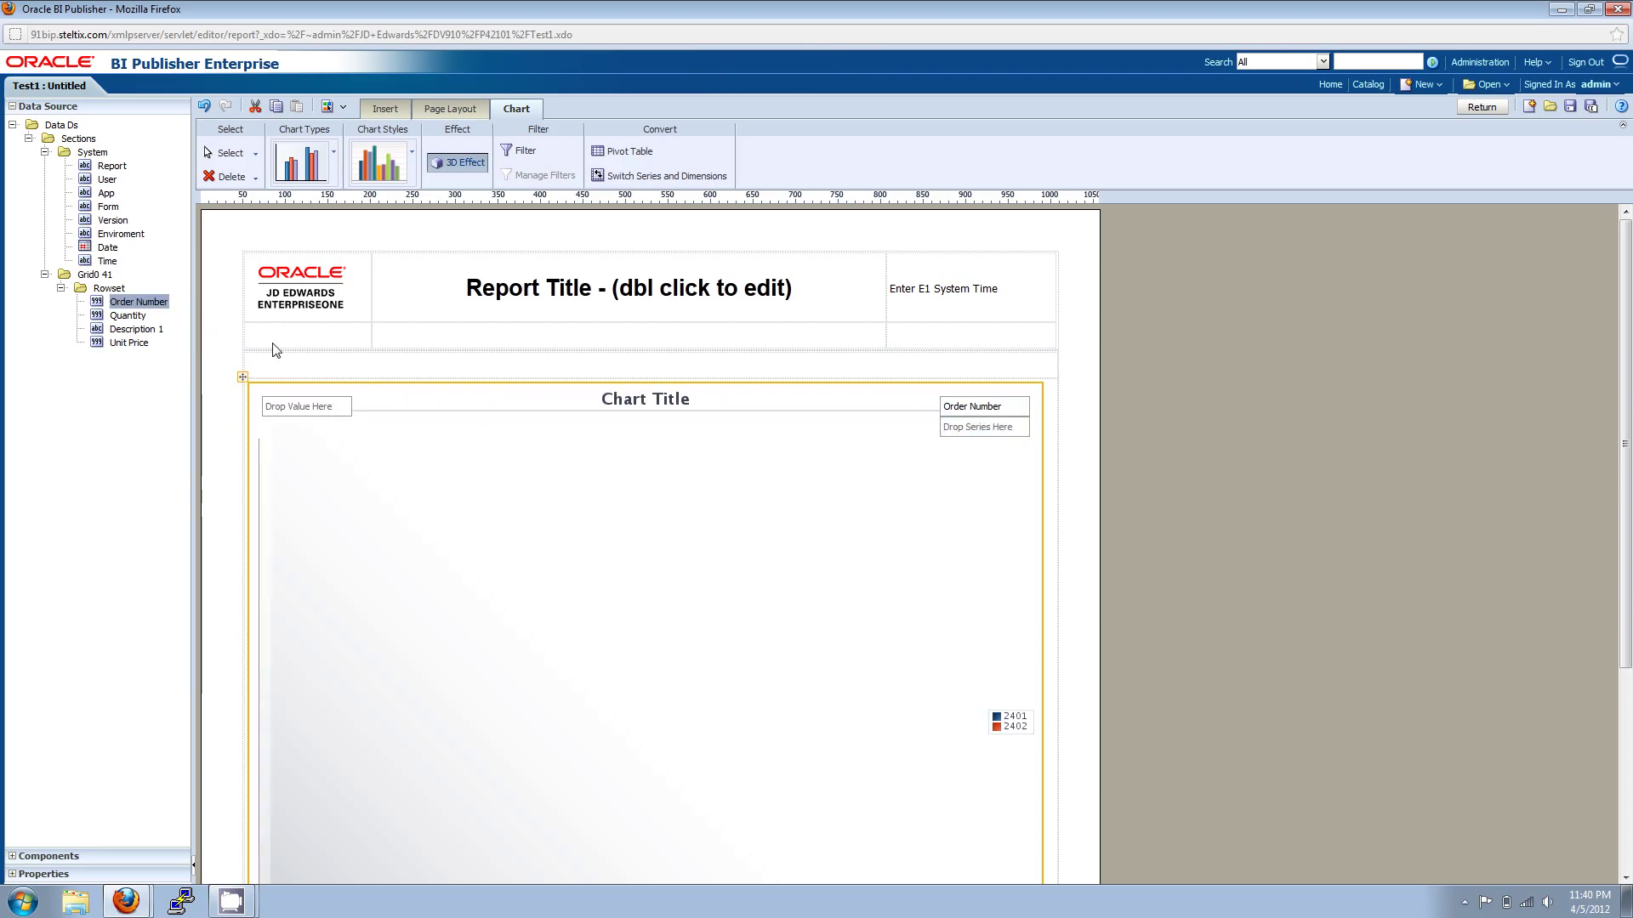
left_click_drag(128, 316, 323, 411)
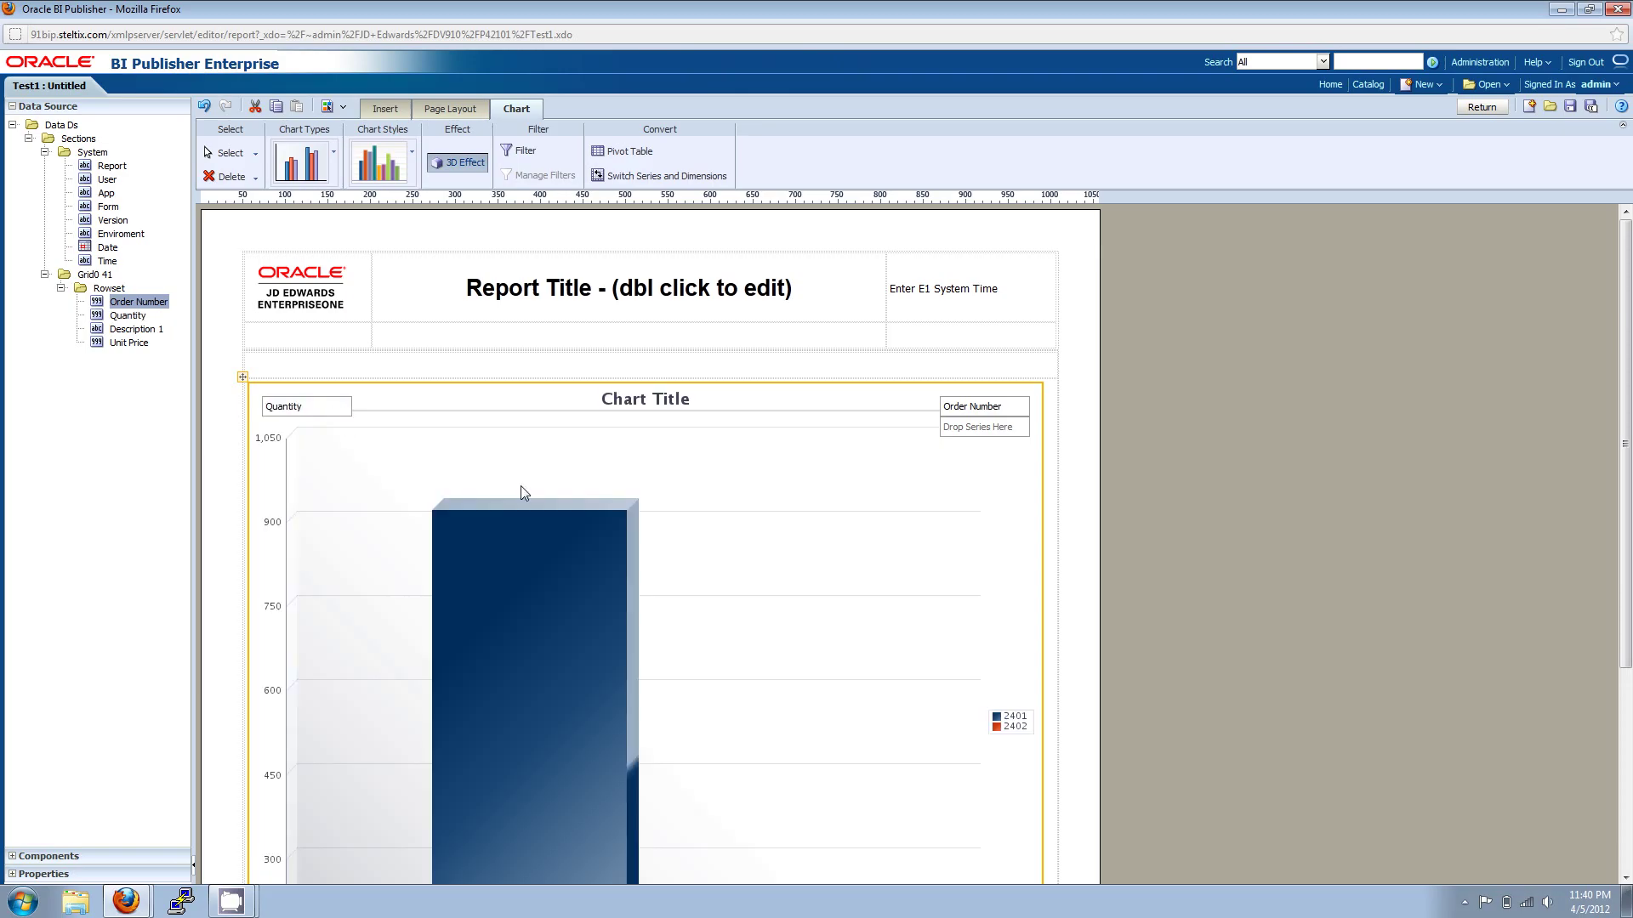
left_click(1622, 844)
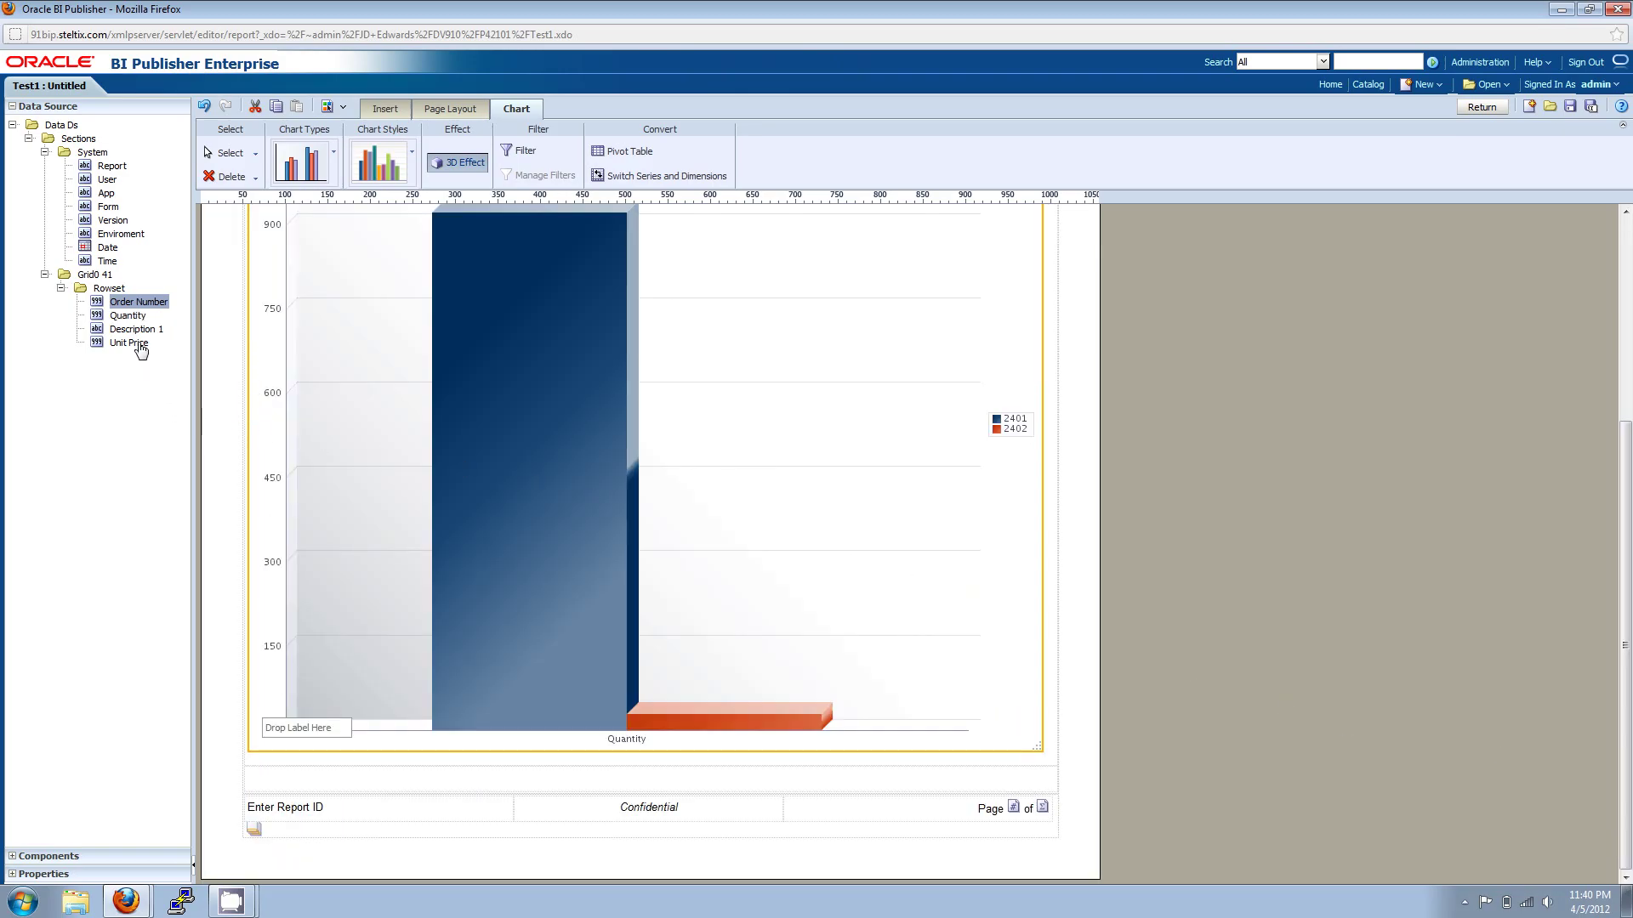
left_click_drag(134, 343, 311, 729)
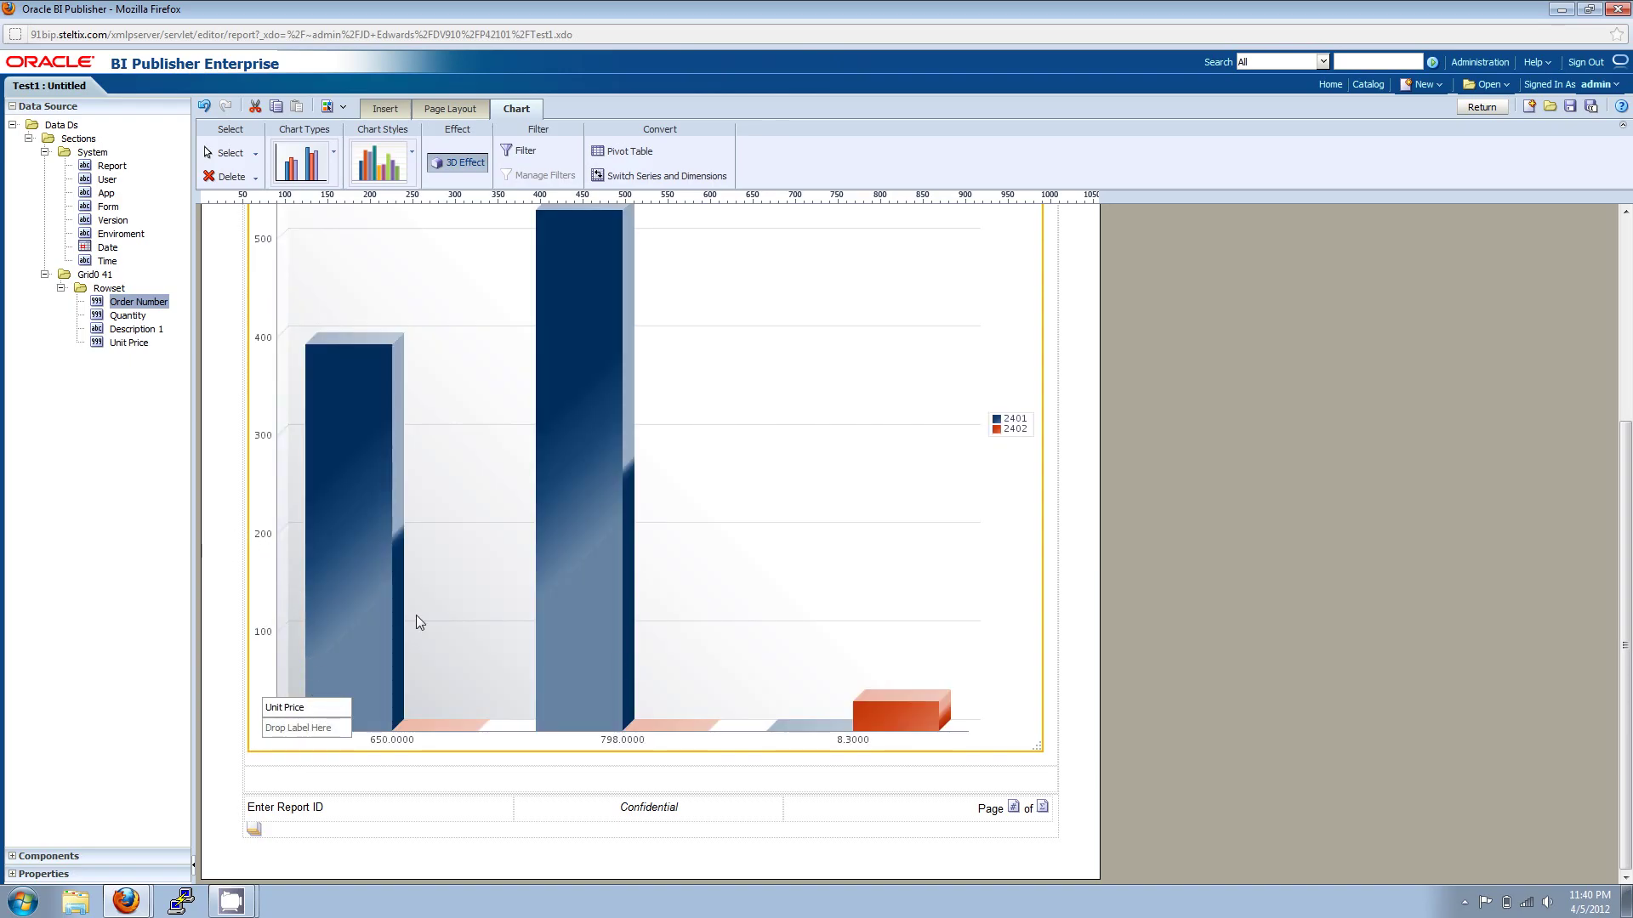
left_click(1625, 304)
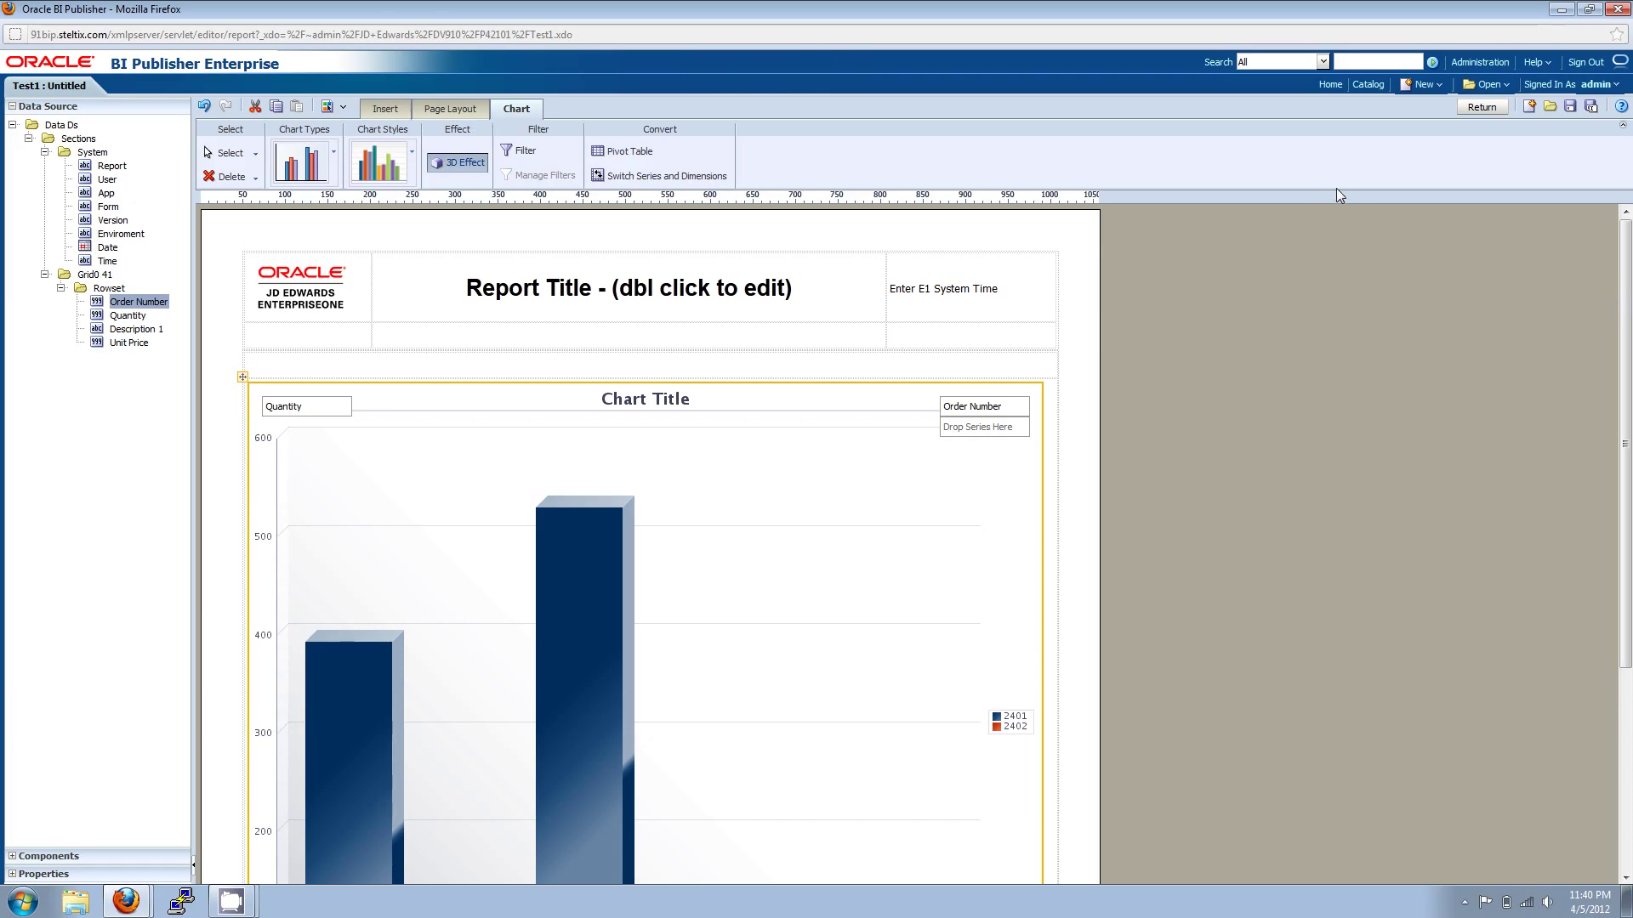
Save the chart layout as Layout1, leave the editor and close the BI Publisher window.
left_click(1570, 108)
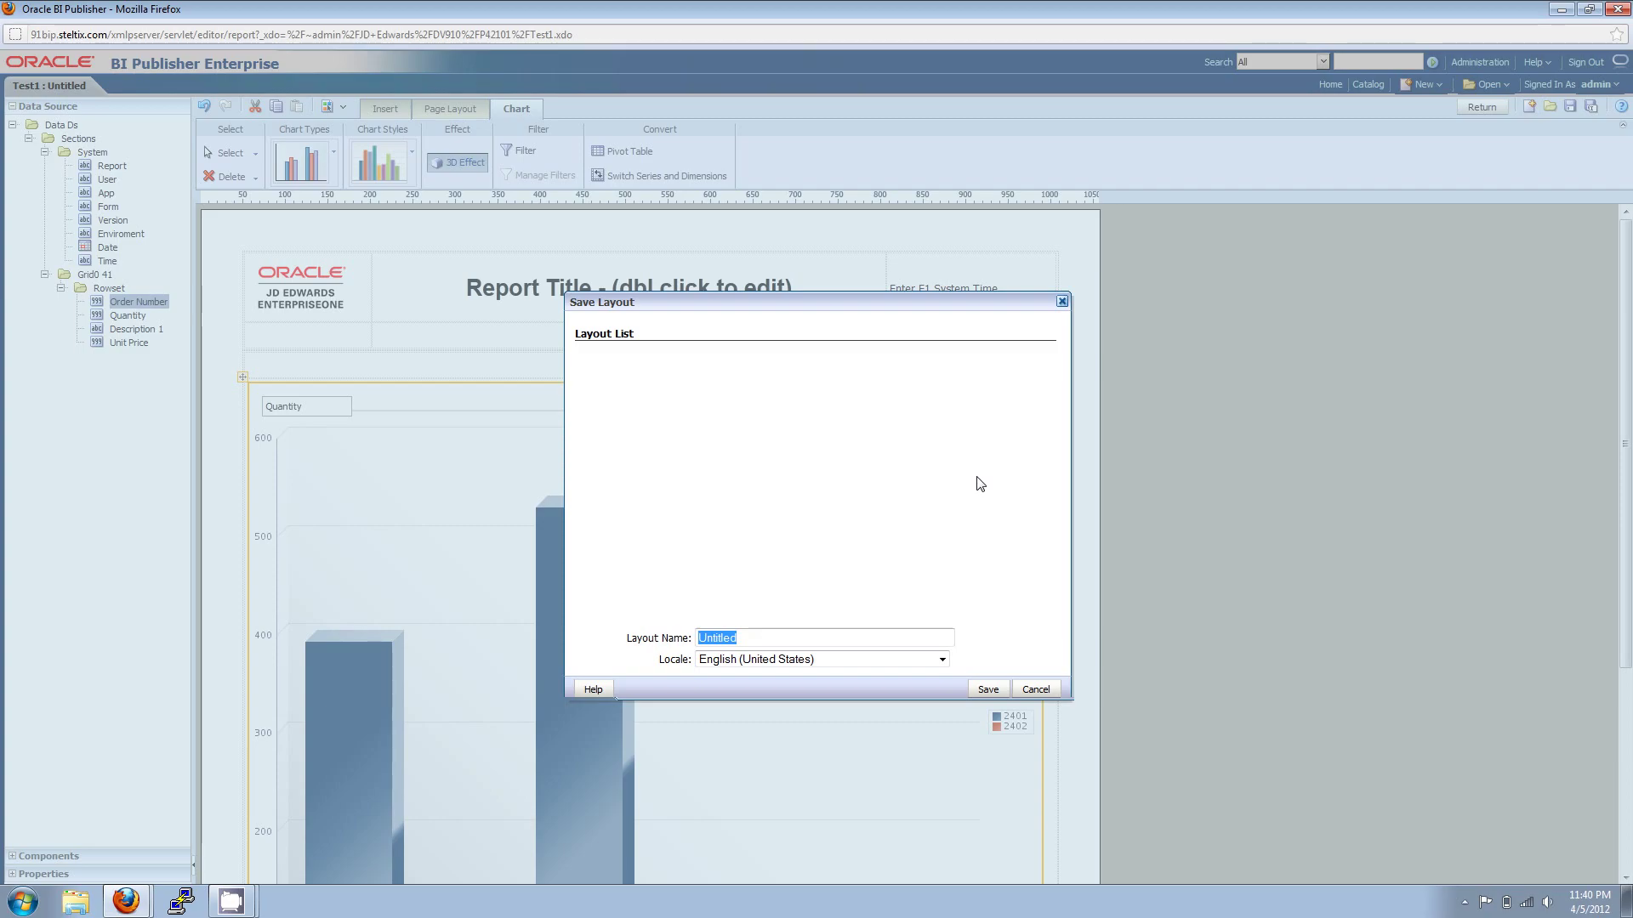
type("Layout1")
left_click(988, 690)
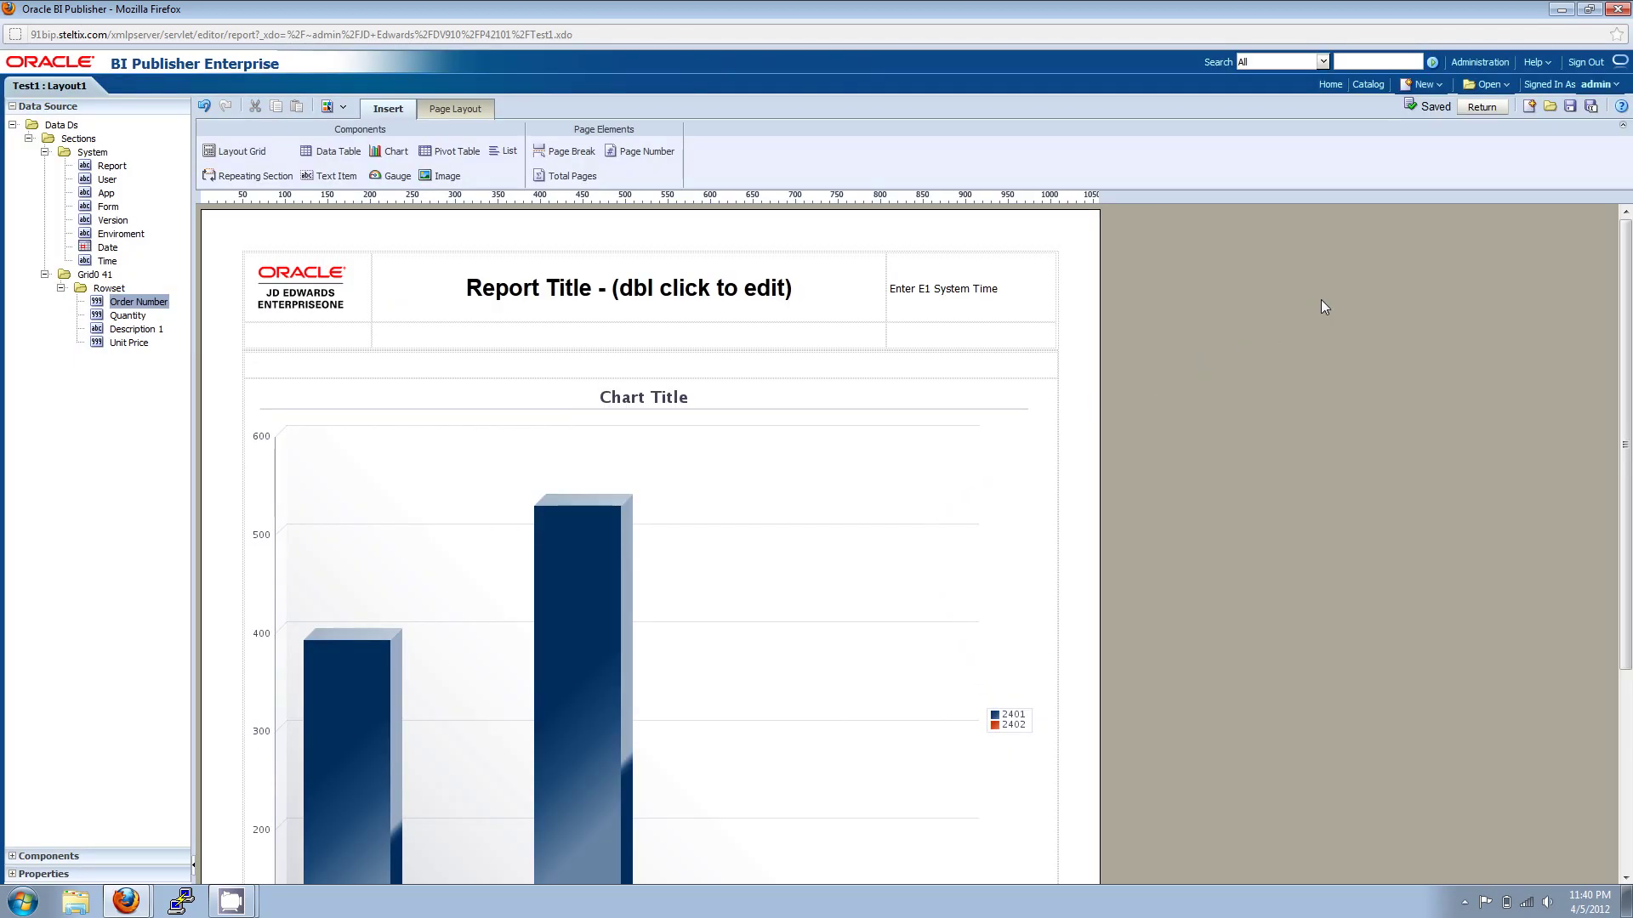
left_click(1477, 113)
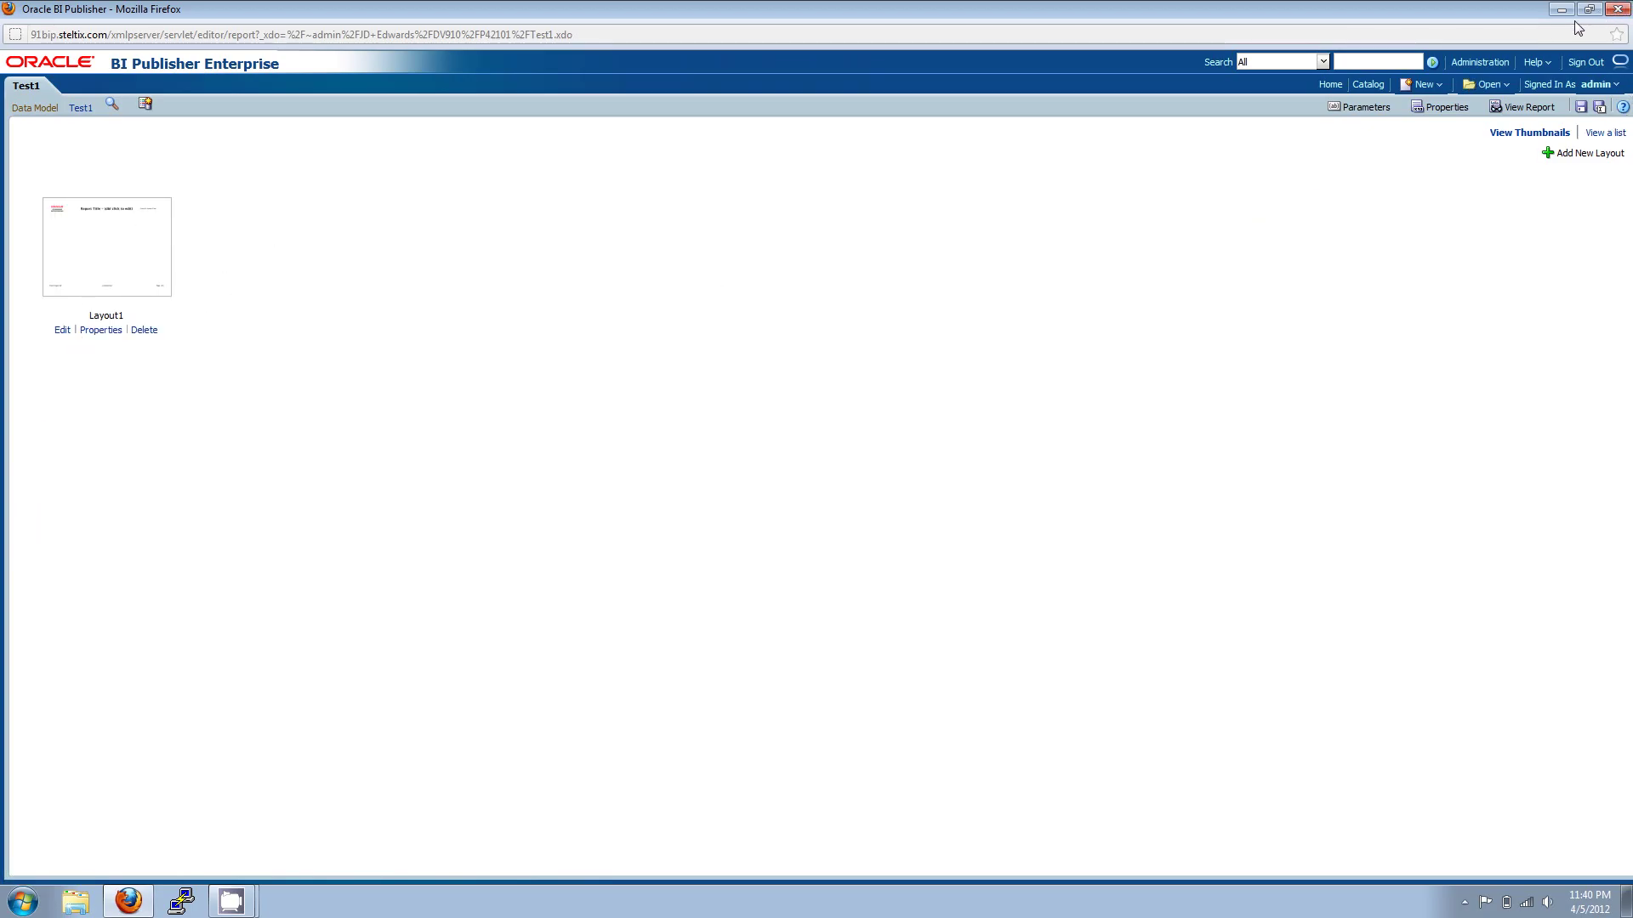
key("alt+F4")
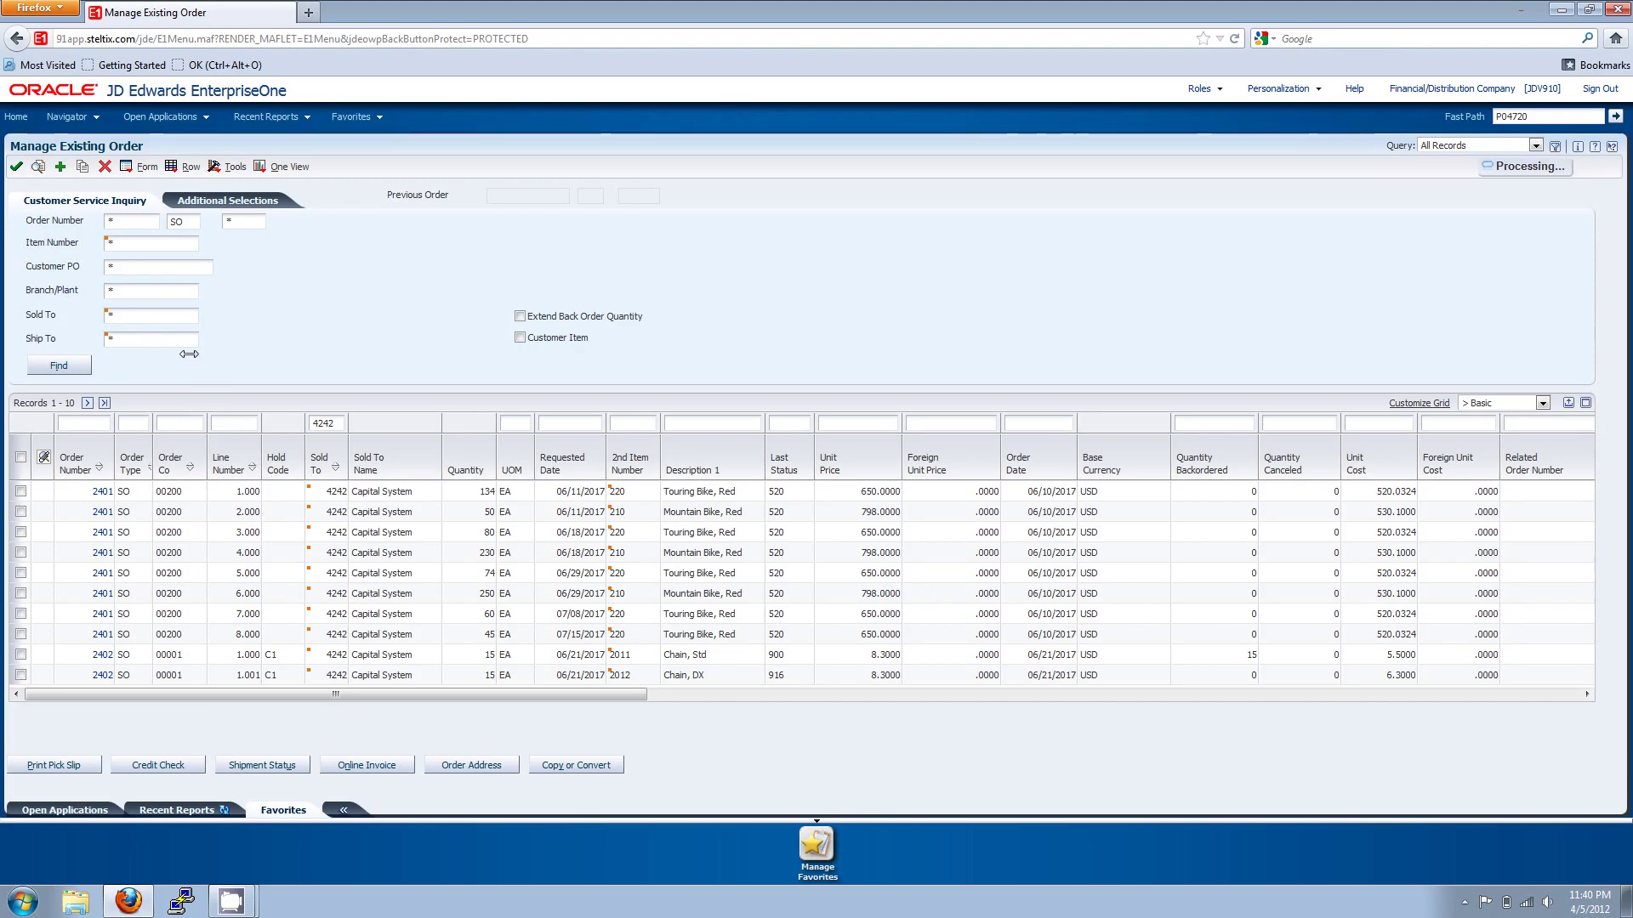
Run the Test1 report from My Reports in the One View menu.
left_click(231, 167)
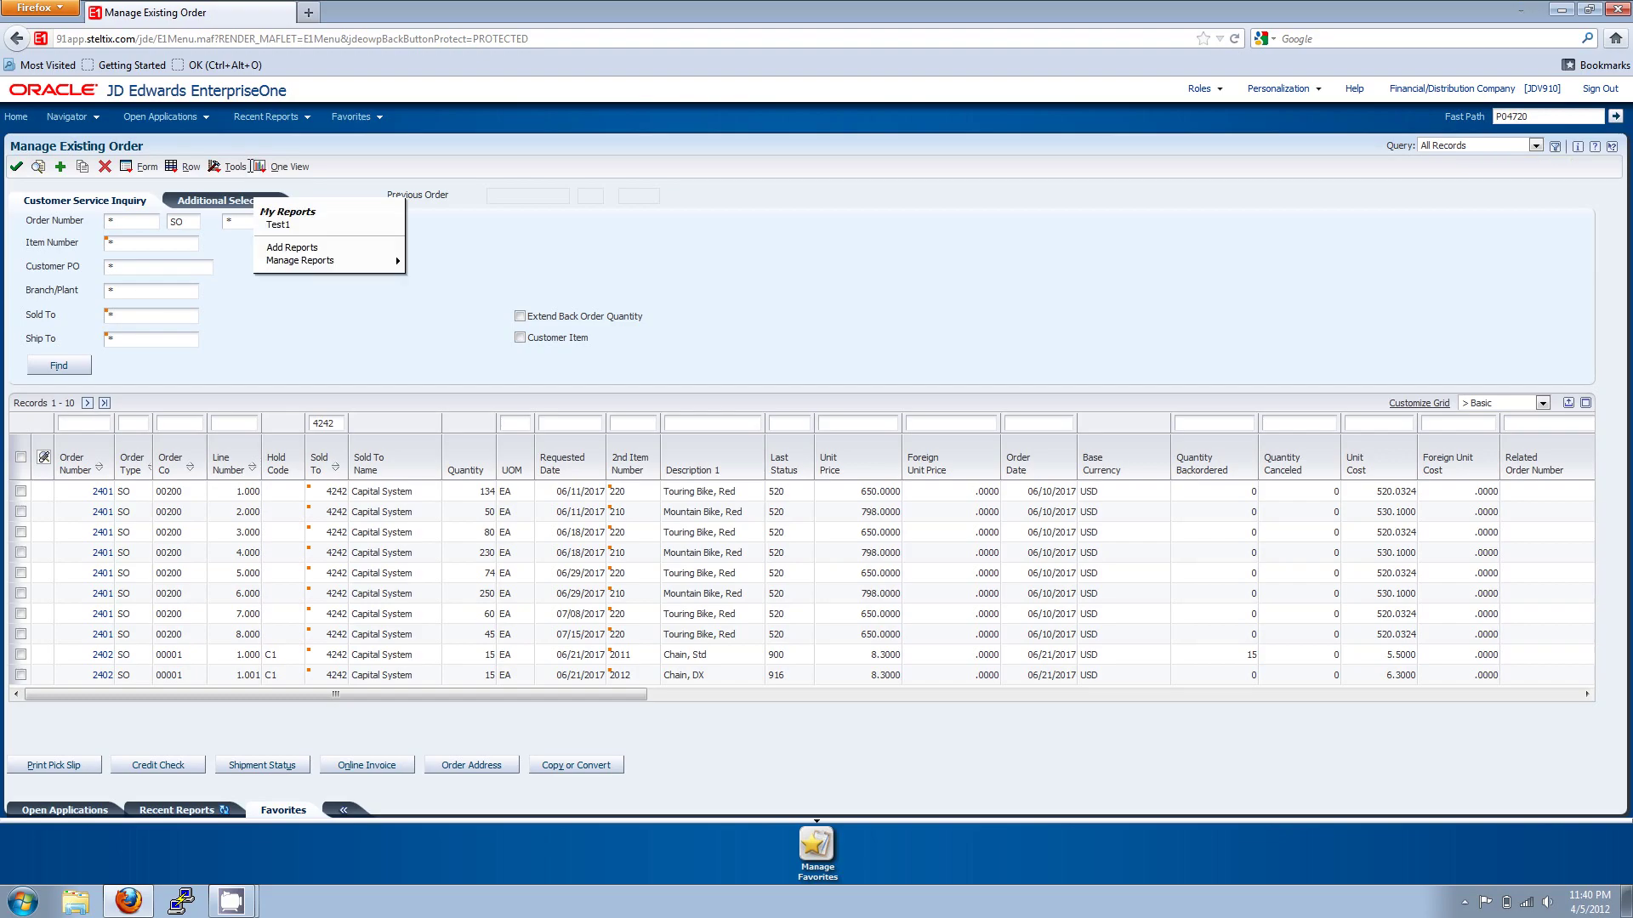
left_click(266, 223)
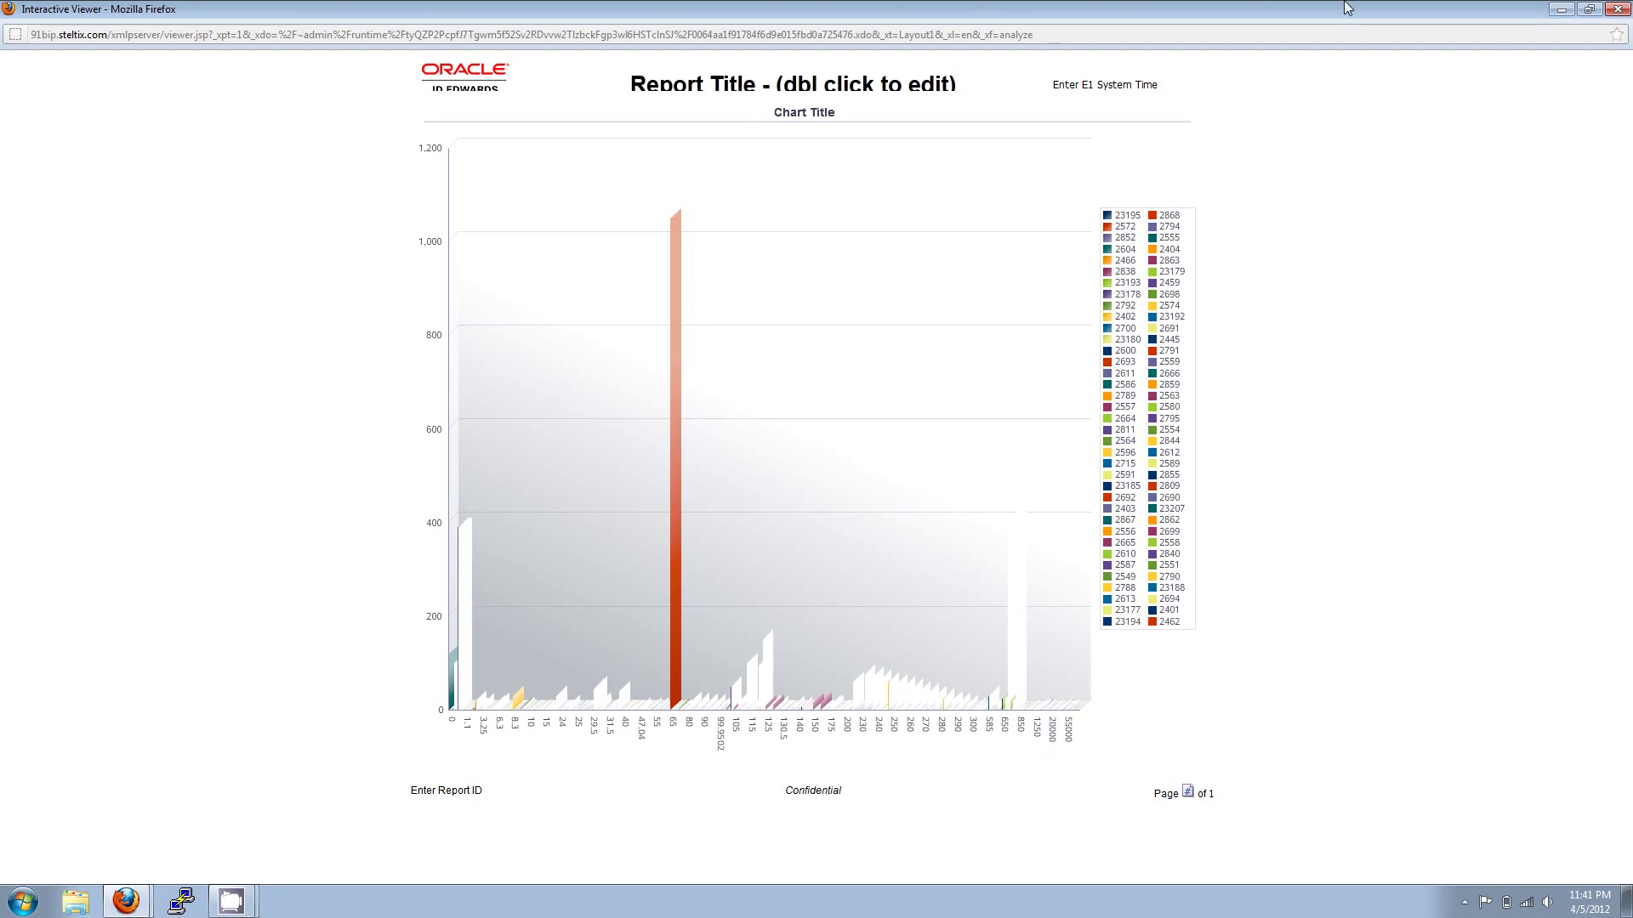
Close the Interactive Viewer showing the Quantity bar chart with Ctrl+W.
key("ctrl+w")
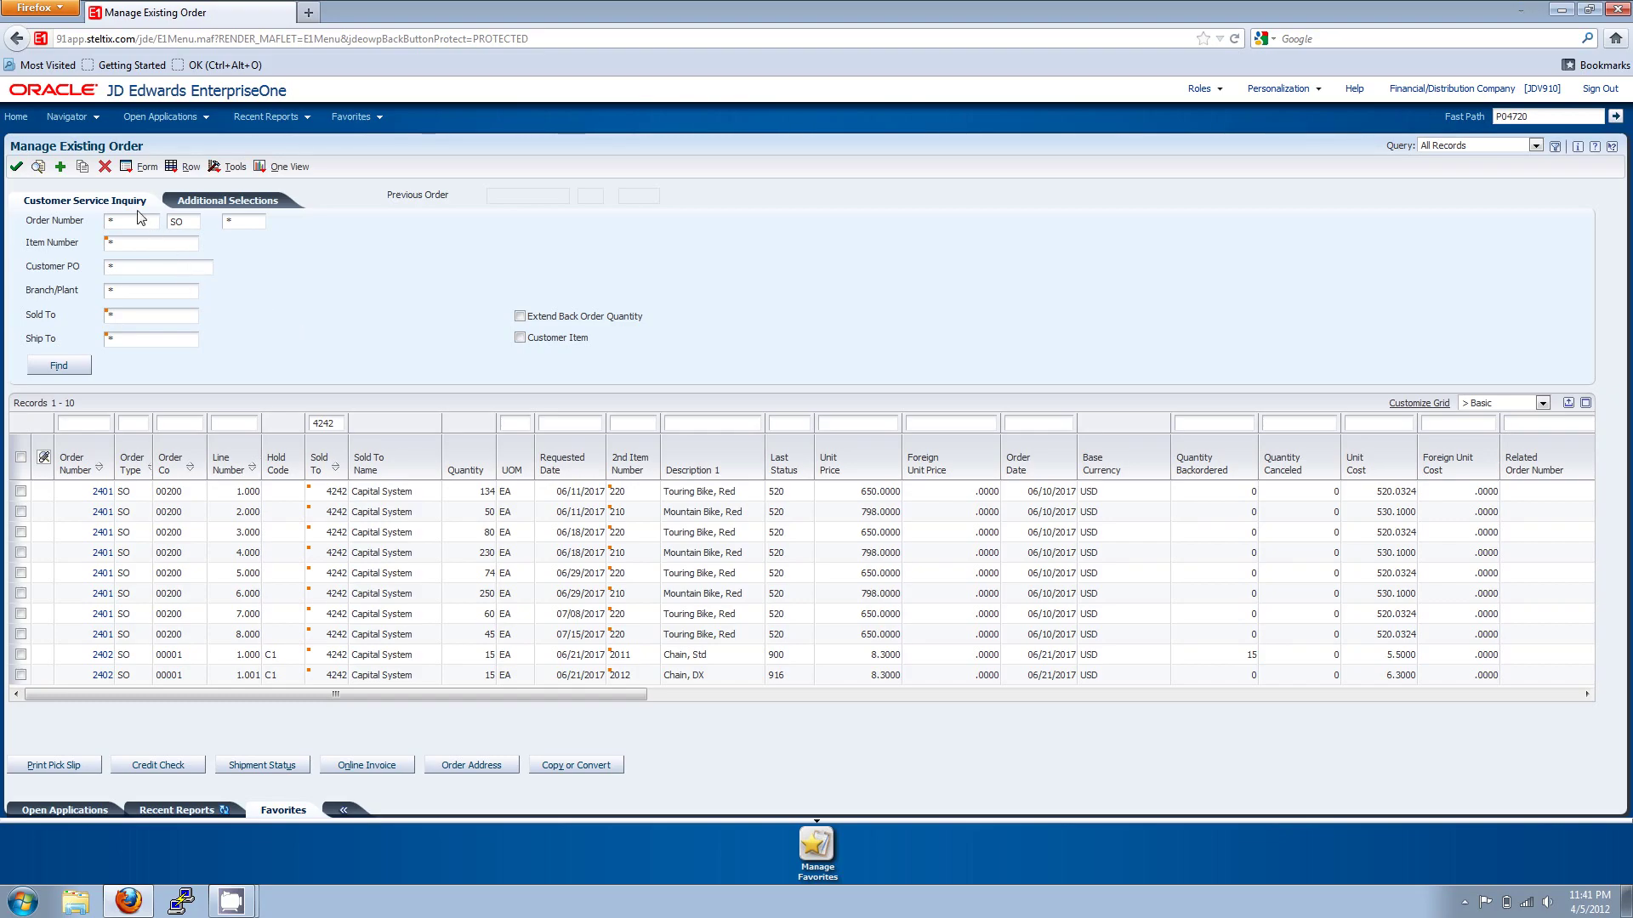
Reload EnterpriseOne and reopen Enter Sales Order from the Order to Cash flow.
left_click(104, 167)
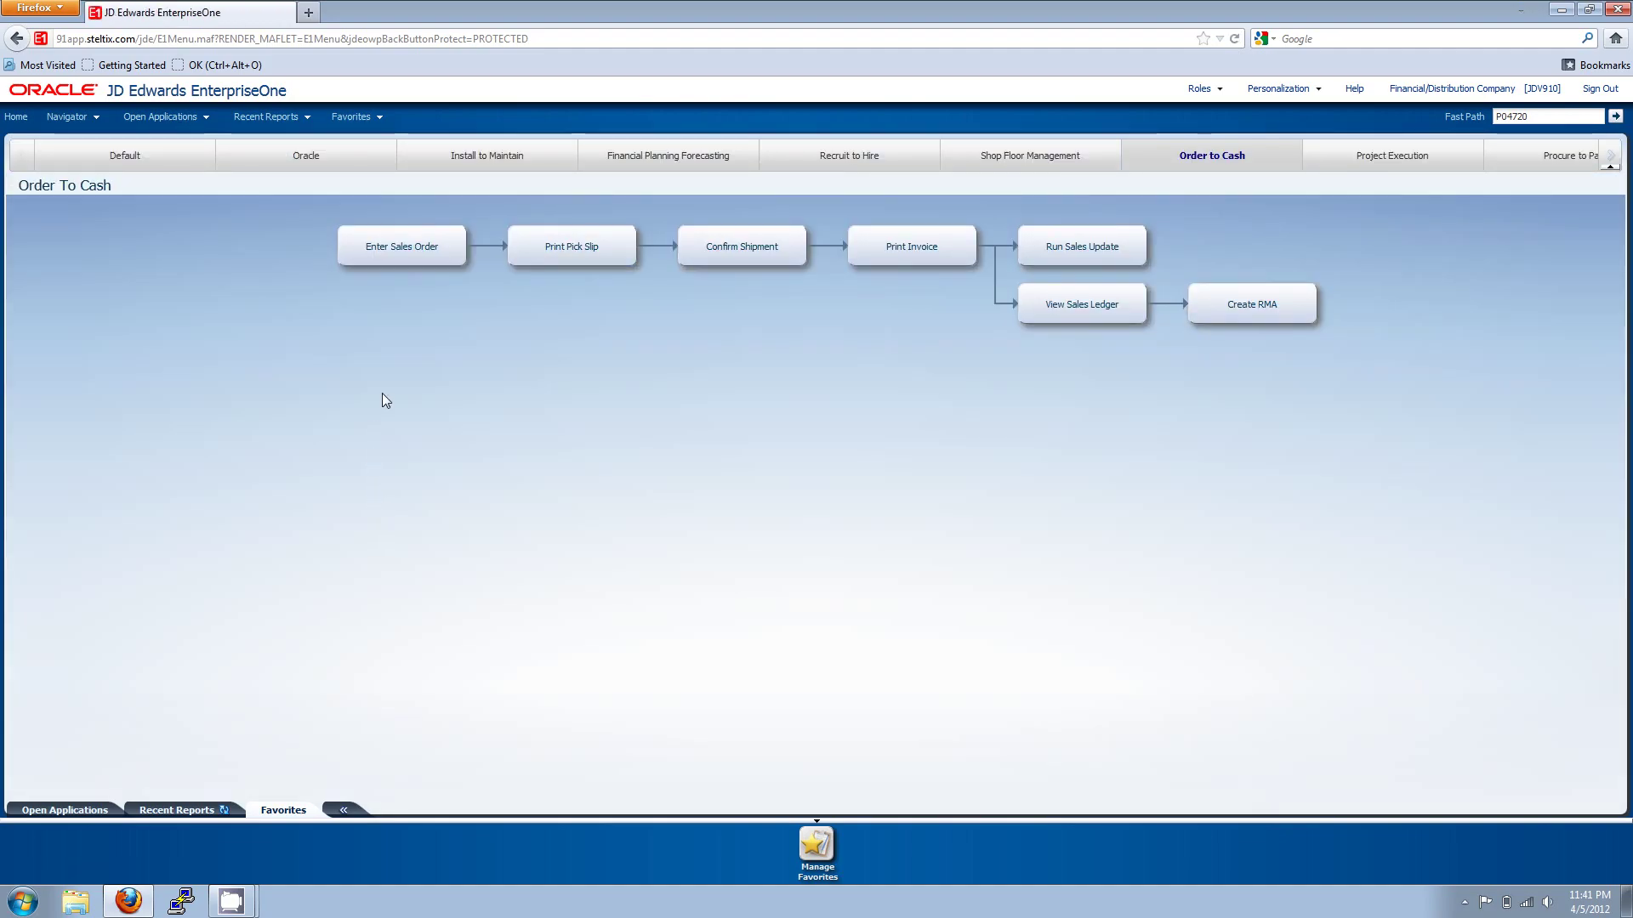
left_click(407, 254)
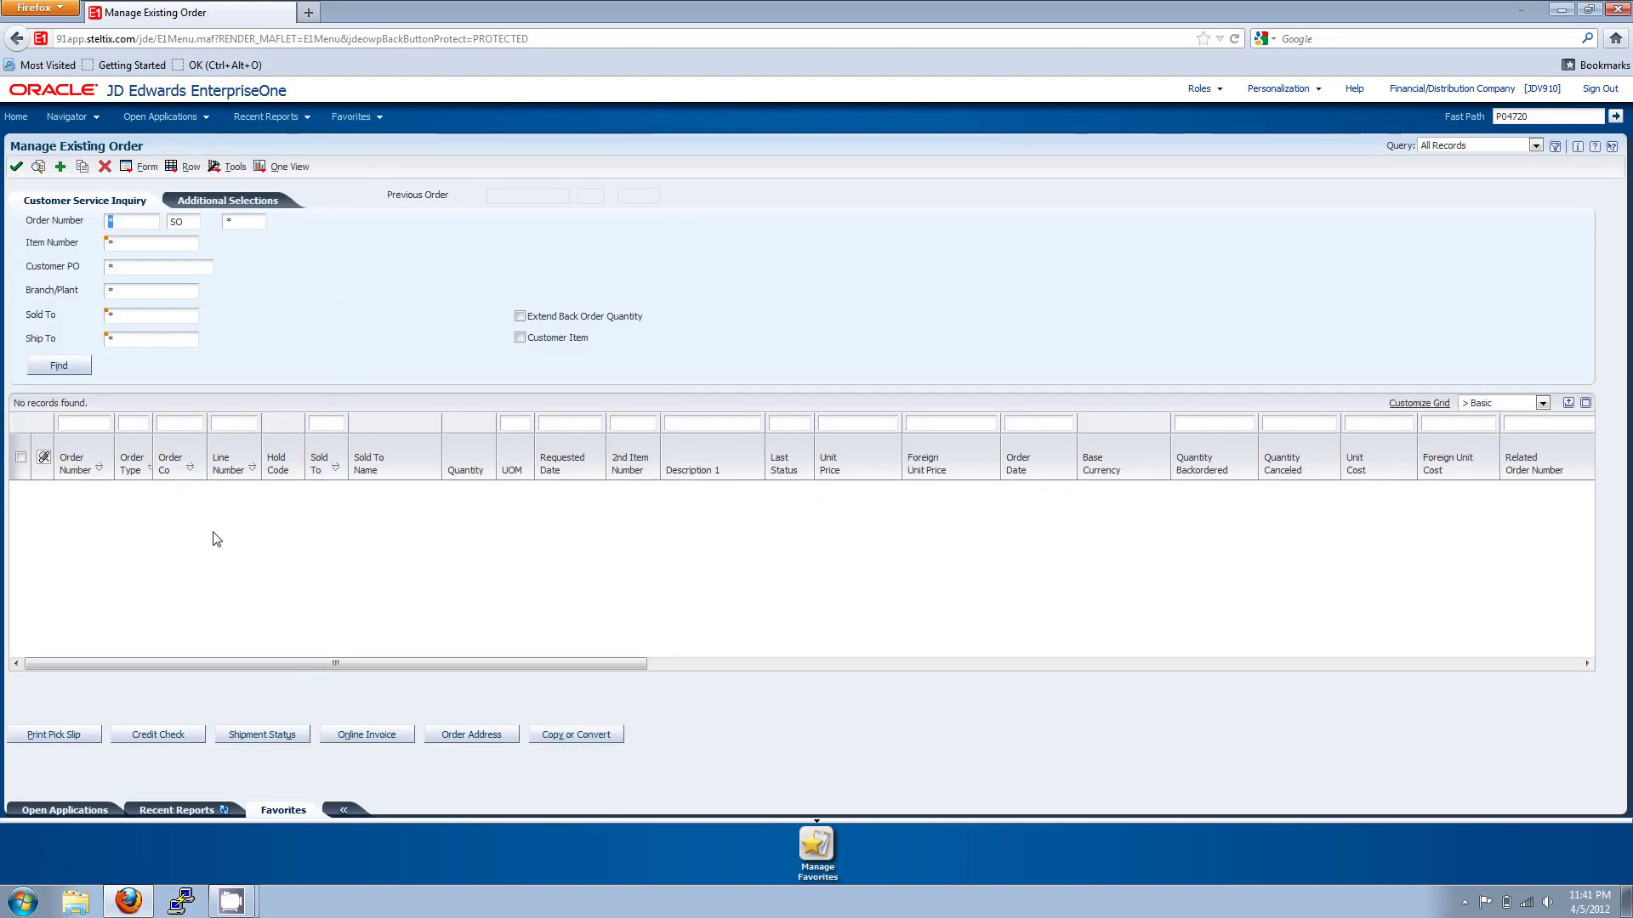
Filter the grid's Sold To by Capital System from the 'Cap' suggestions and list its ten order lines.
left_click(328, 425)
left_click(329, 425)
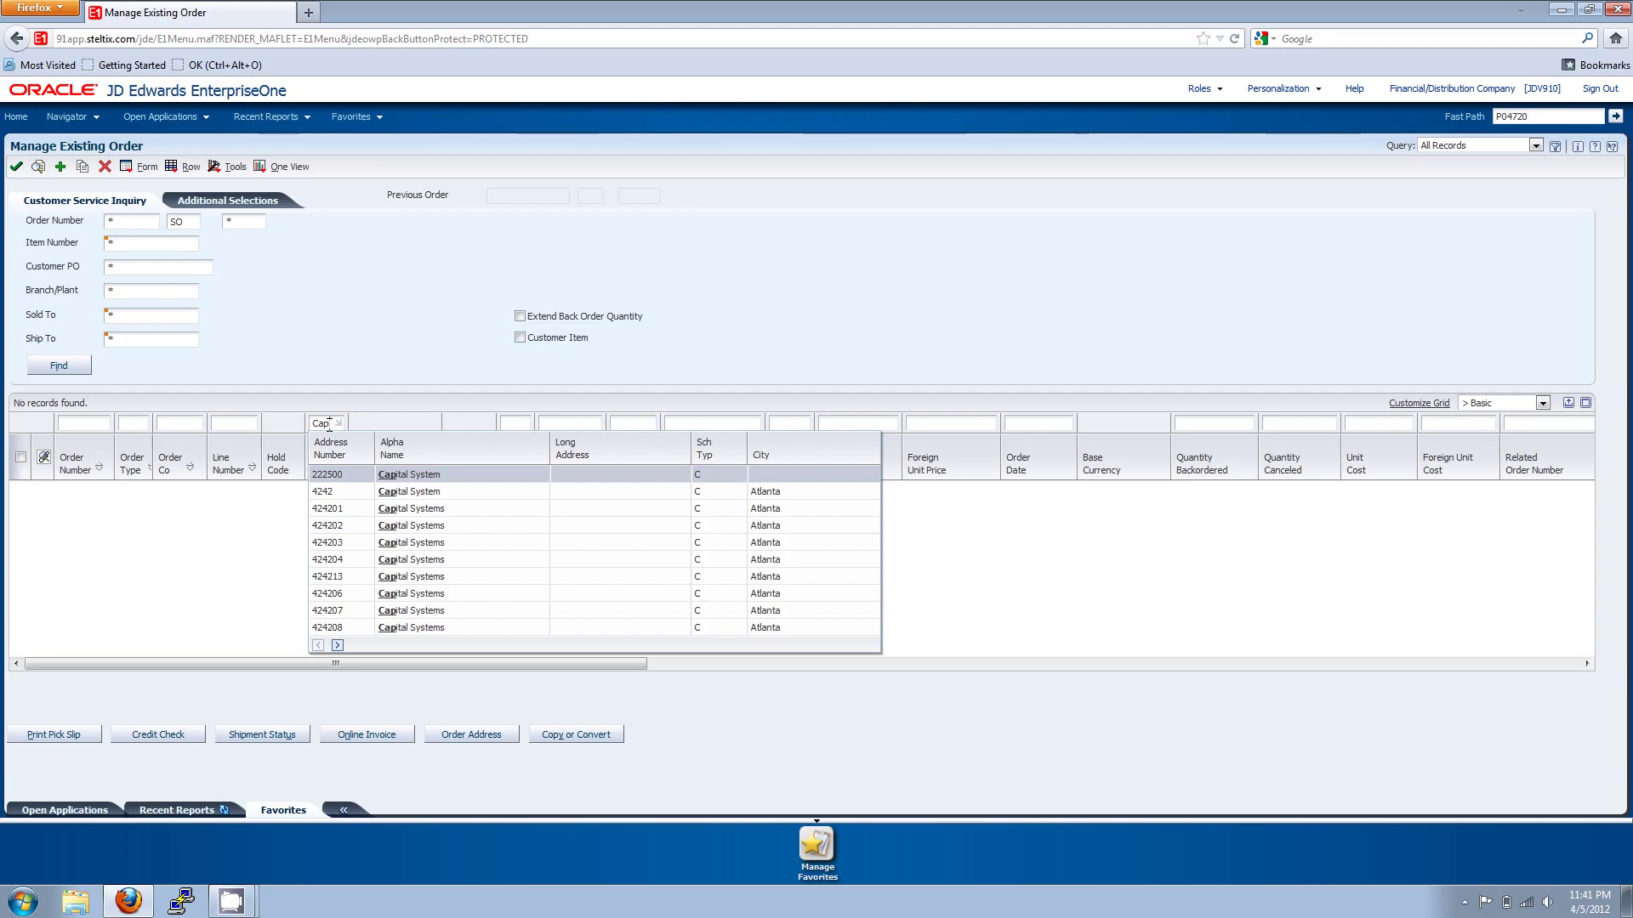
left_click(330, 496)
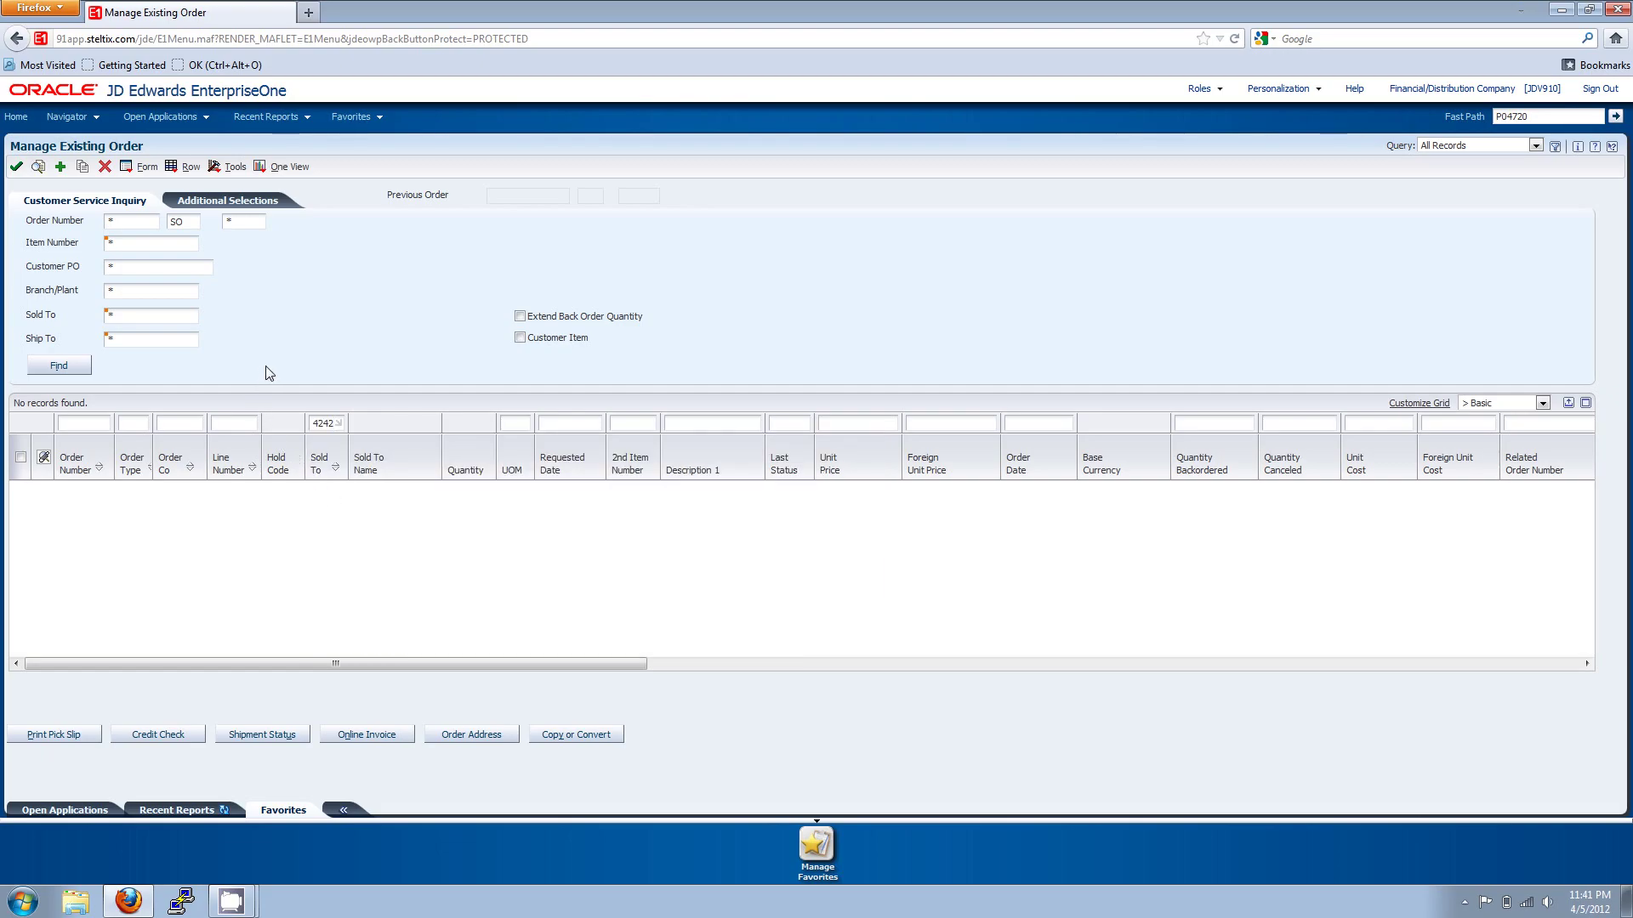
left_click(39, 168)
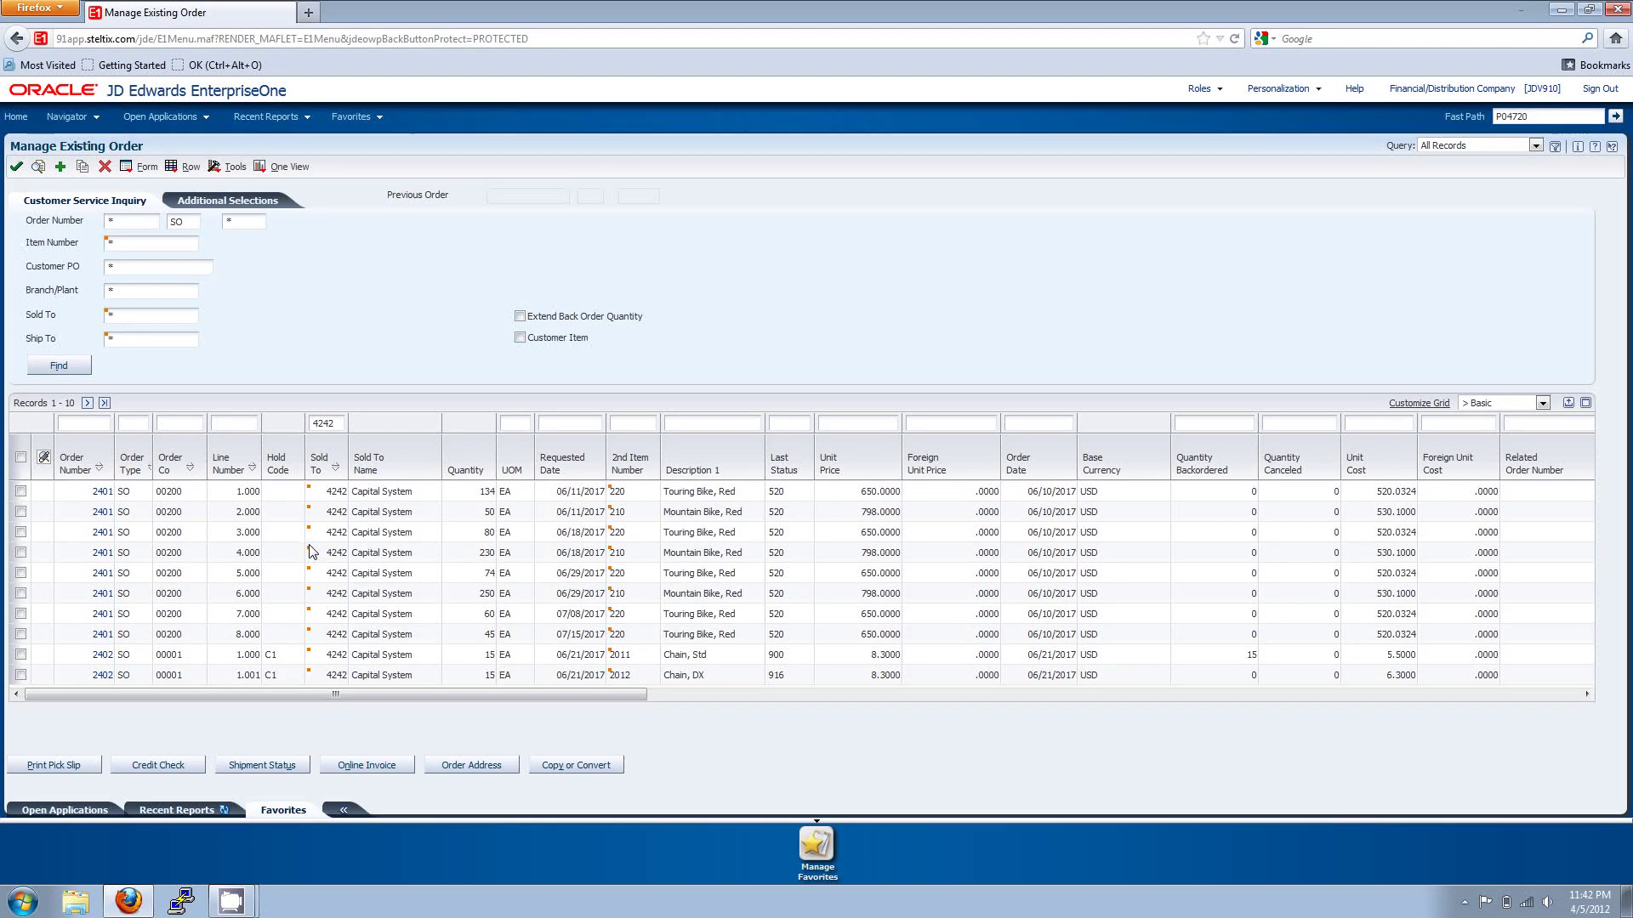
Review Capital System's customer details and category codes, then cancel the Customer Information.vcf download.
mouse_move(314, 554)
left_click(314, 555)
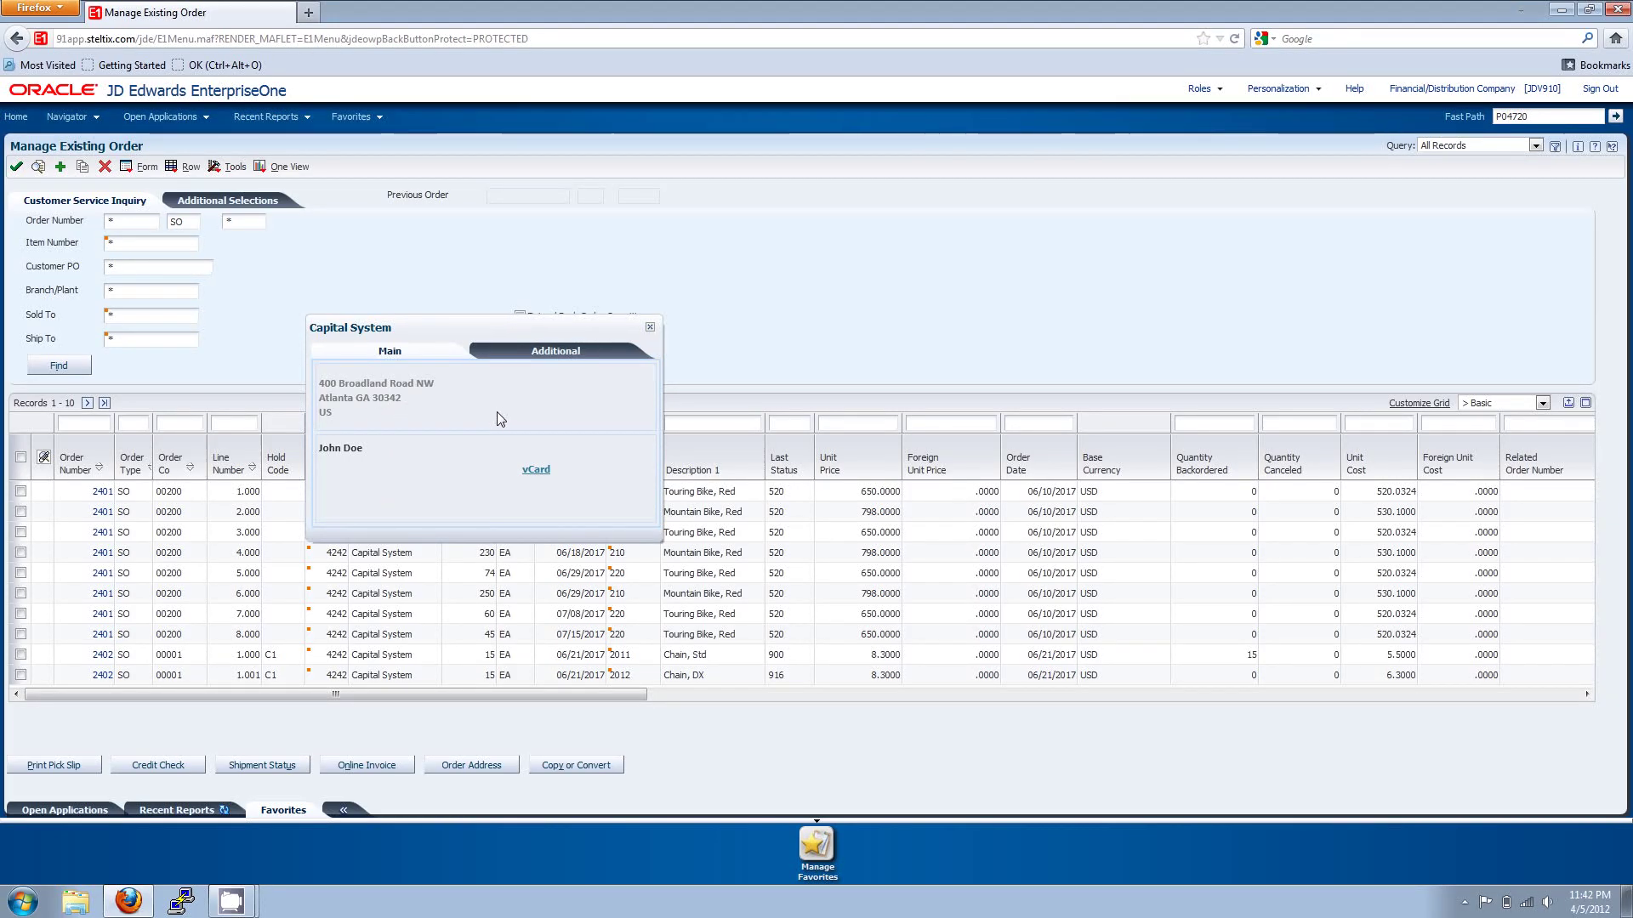
left_click(519, 357)
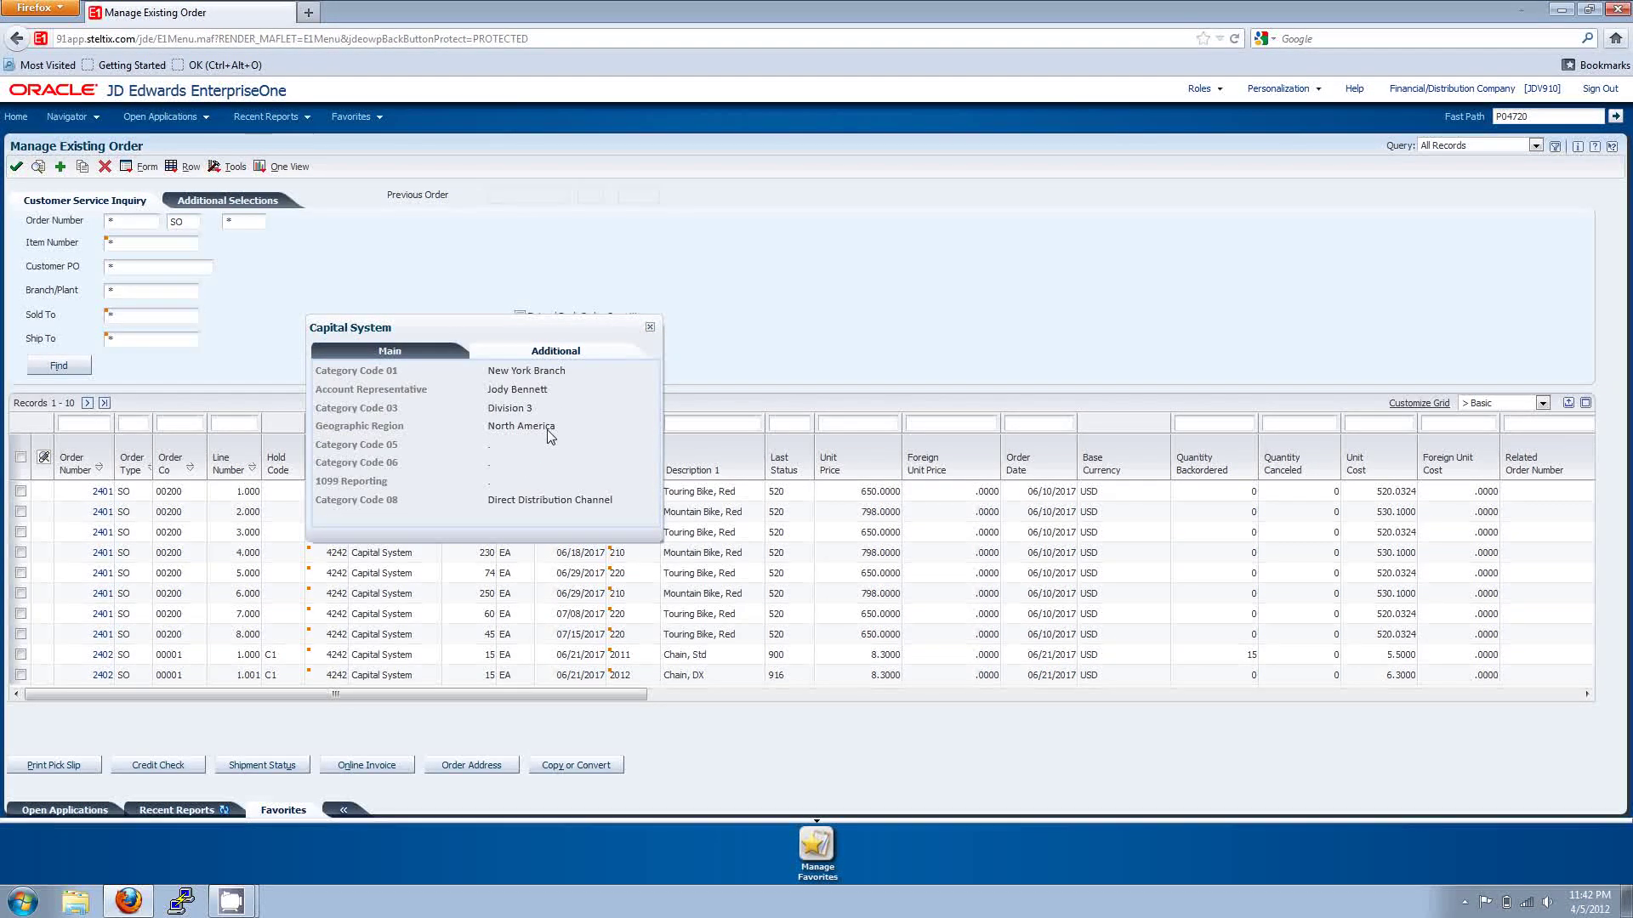
left_click(379, 352)
left_click(536, 470)
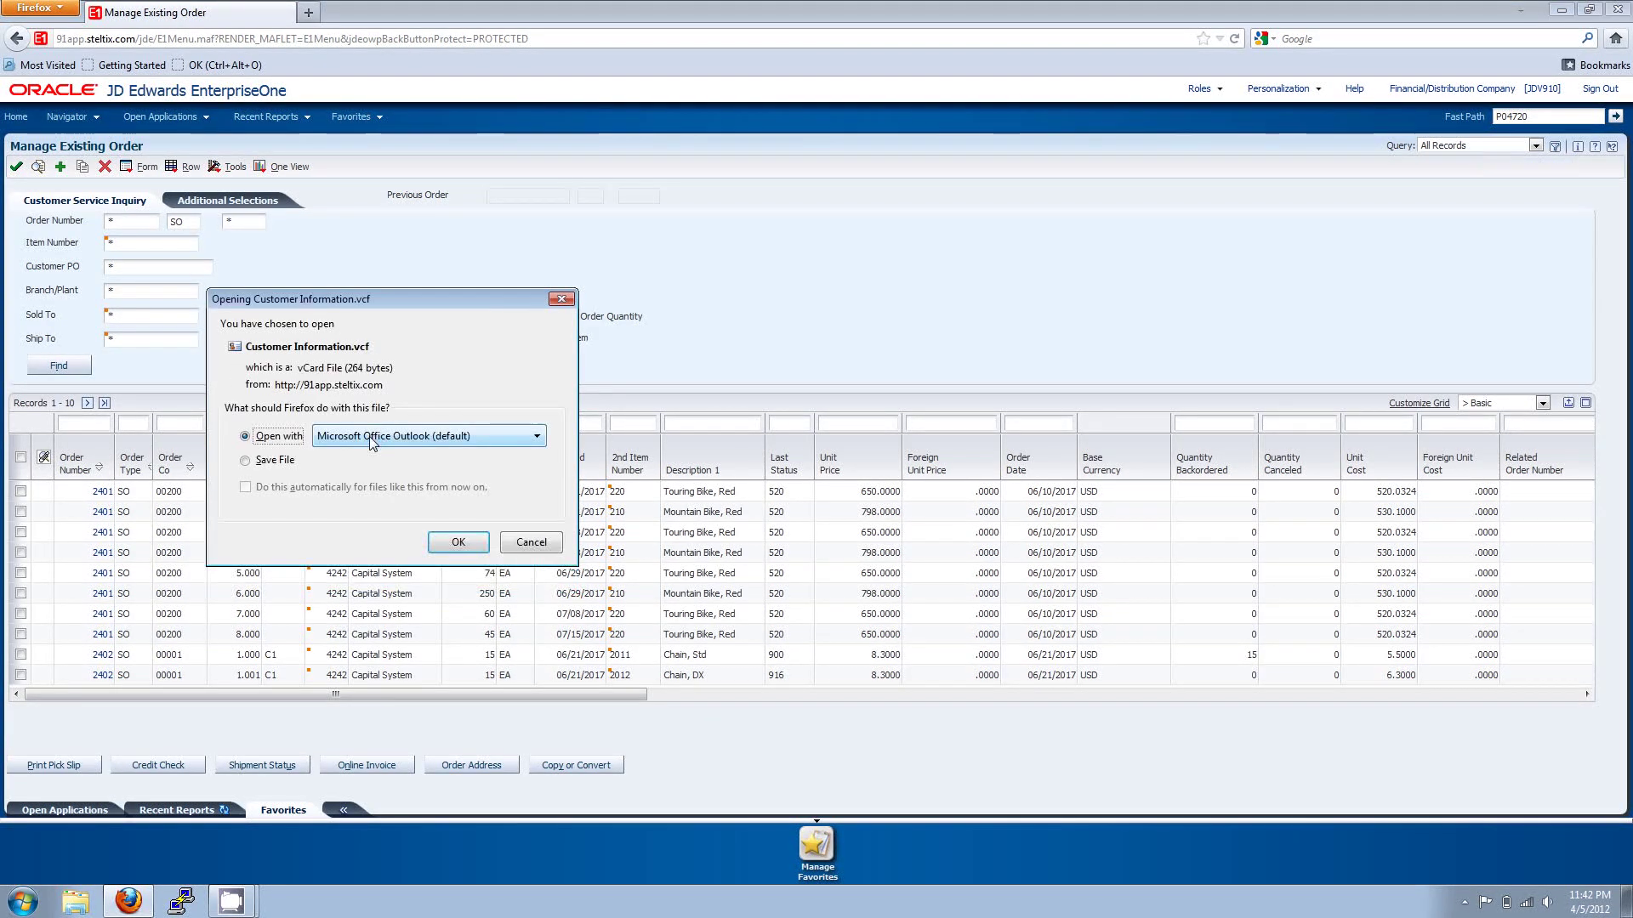
left_click(534, 547)
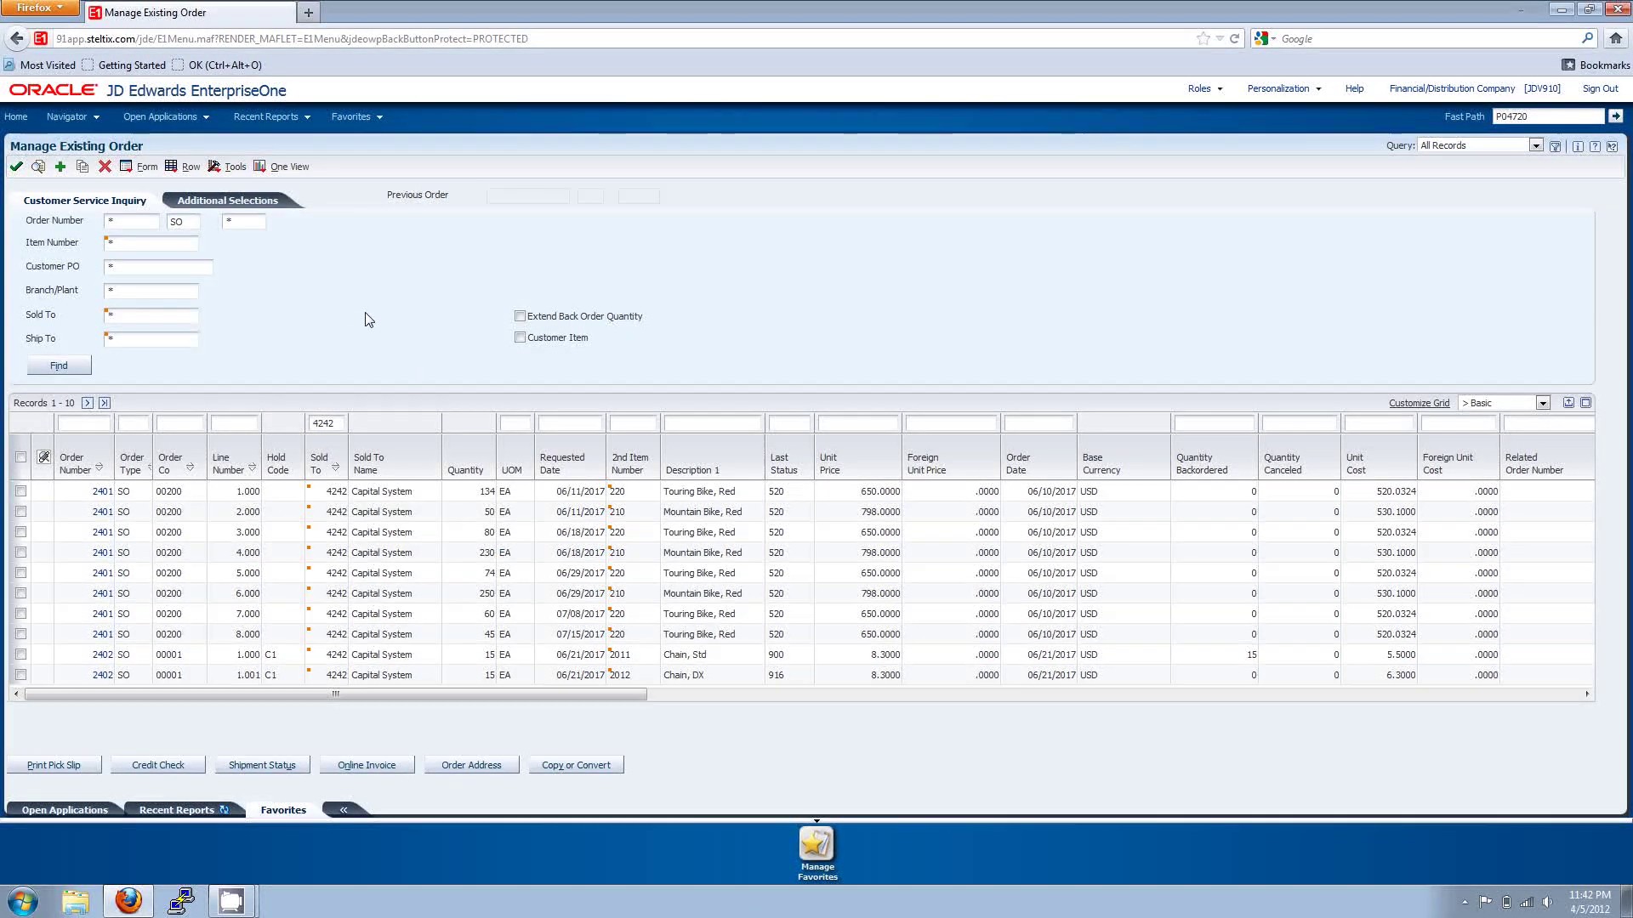
Close the Manage Existing Order application with the red X button.
left_click(104, 166)
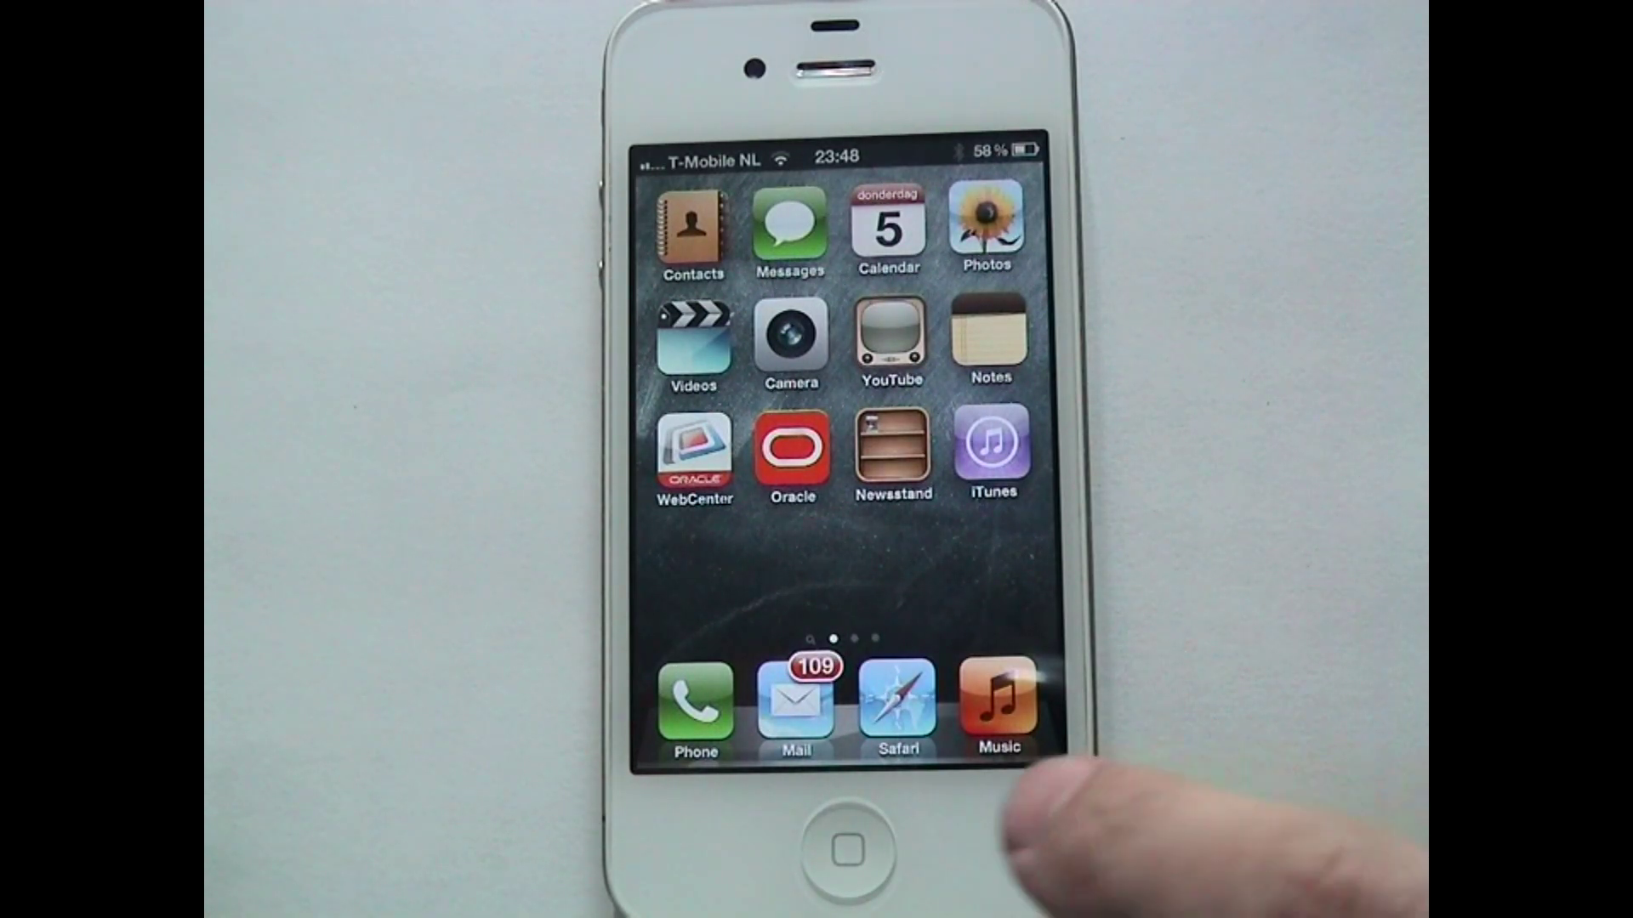
Log in to JD Edwards Mobile Sales in Safari with the demo credentials and open Sales Order Inquiry.
left_click(897, 705)
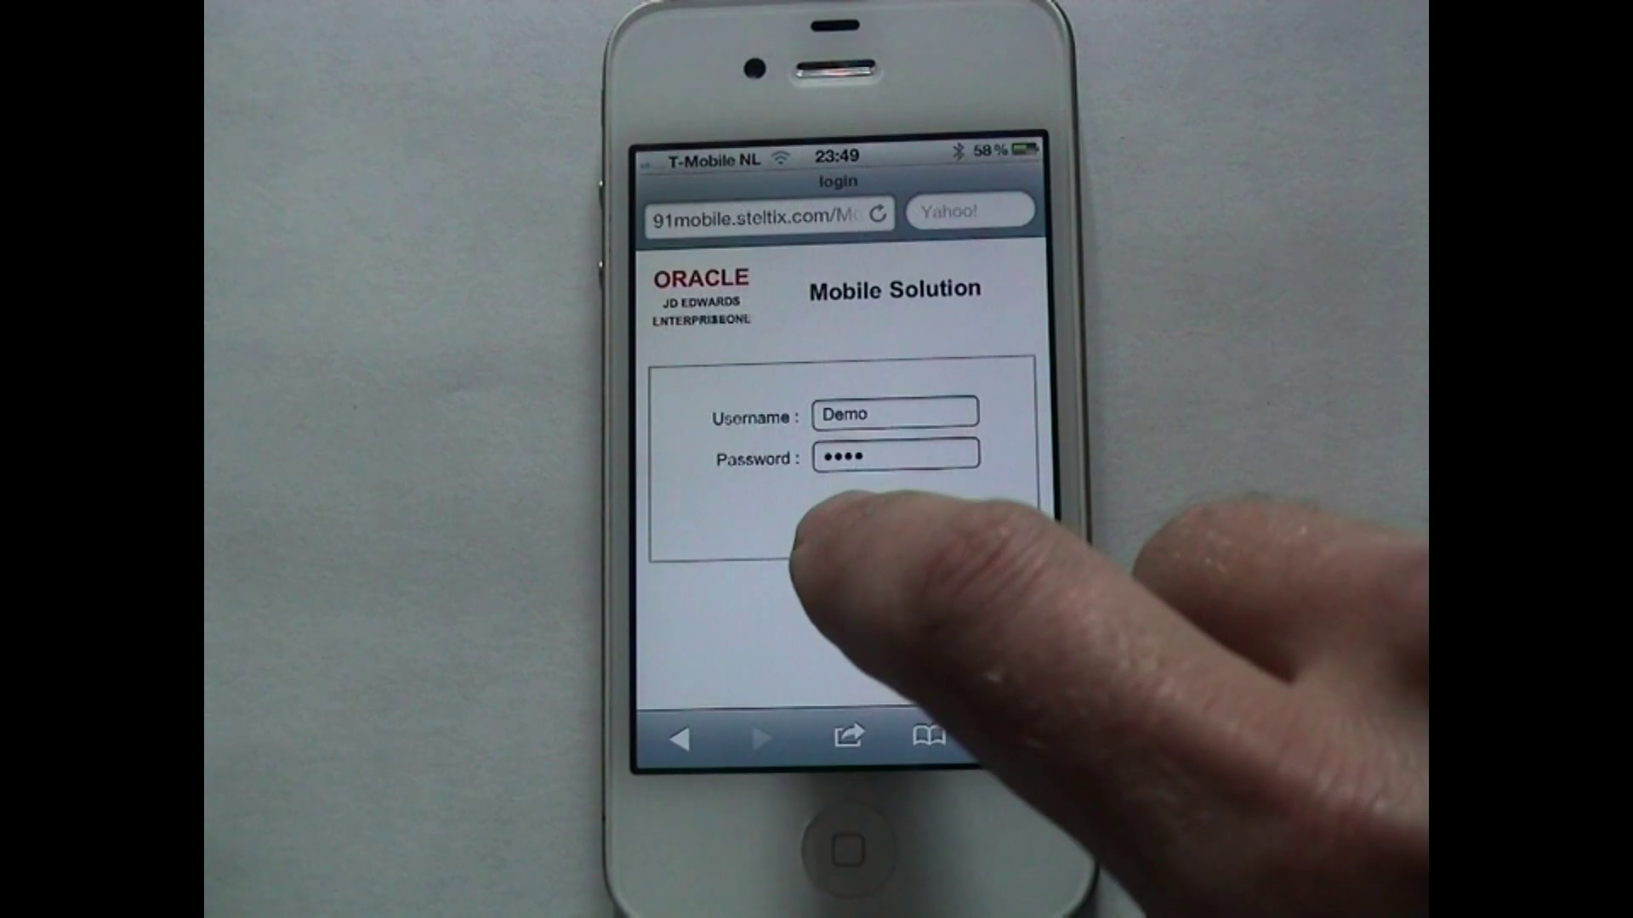
left_click(850, 522)
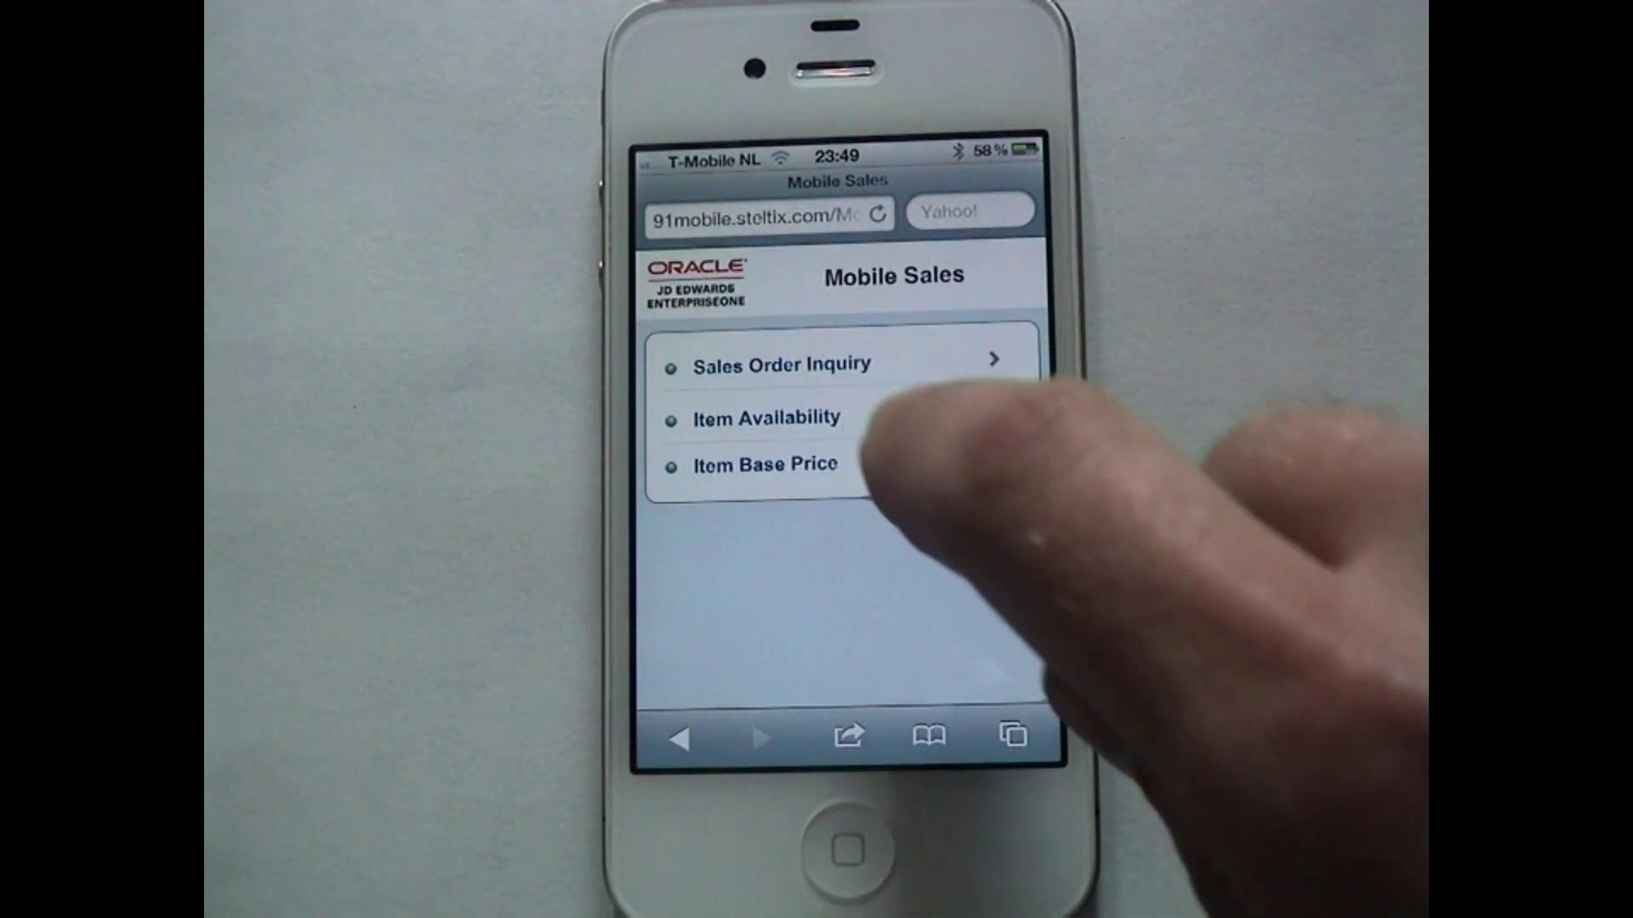
left_click(816, 366)
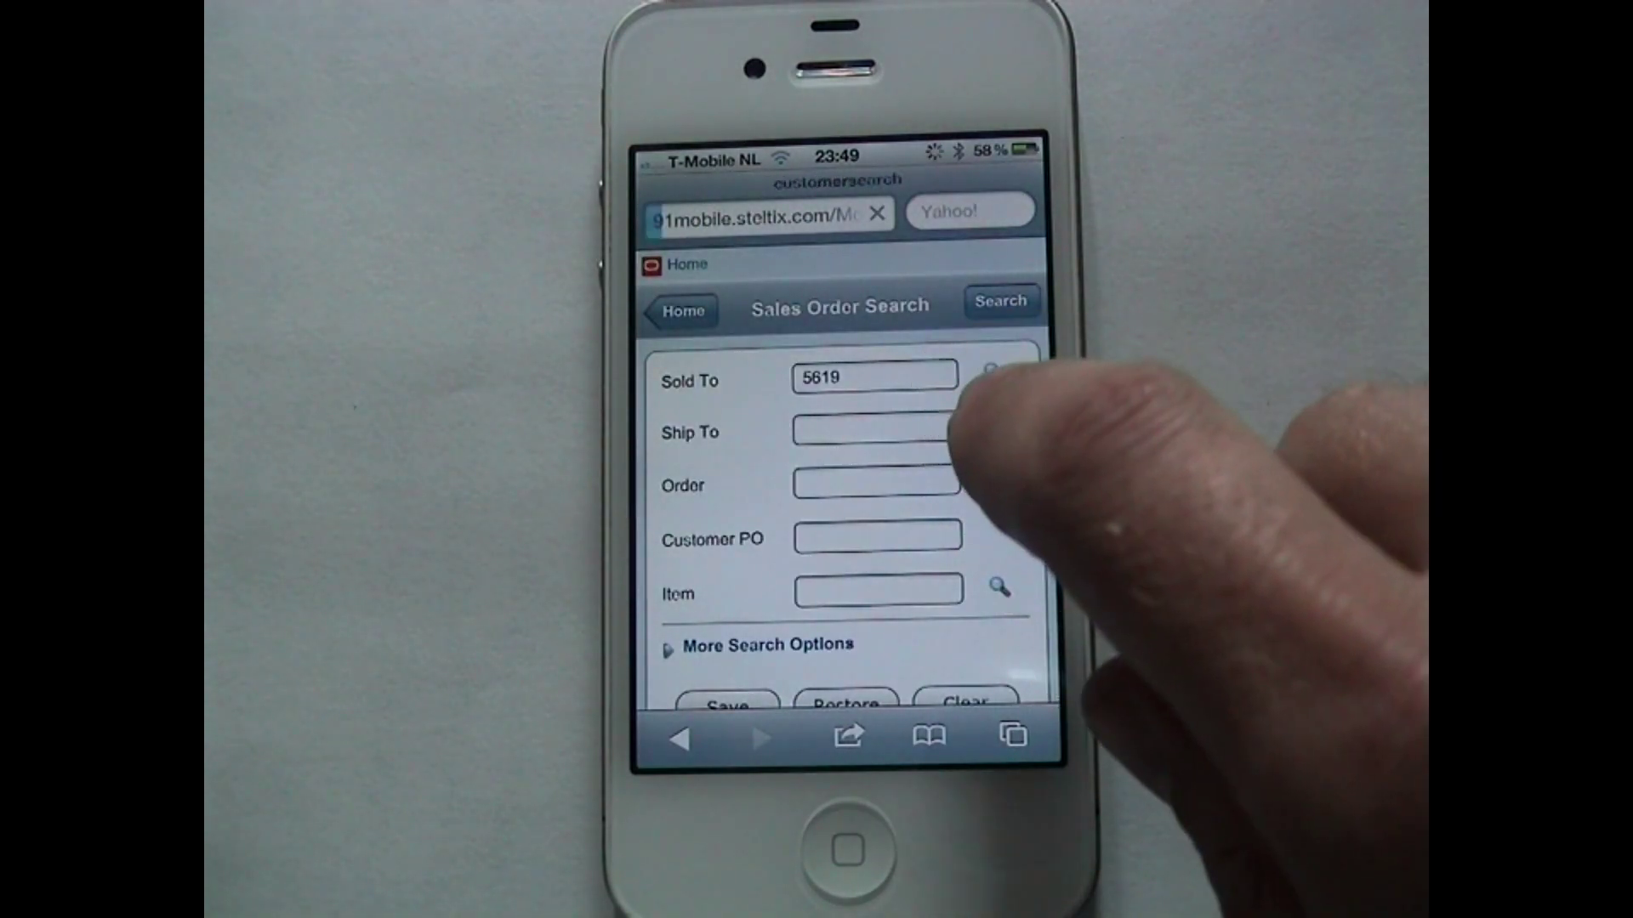
Look up customers named 'Cap' and set customer 4242 as the Sold To.
left_click(986, 374)
left_click(850, 451)
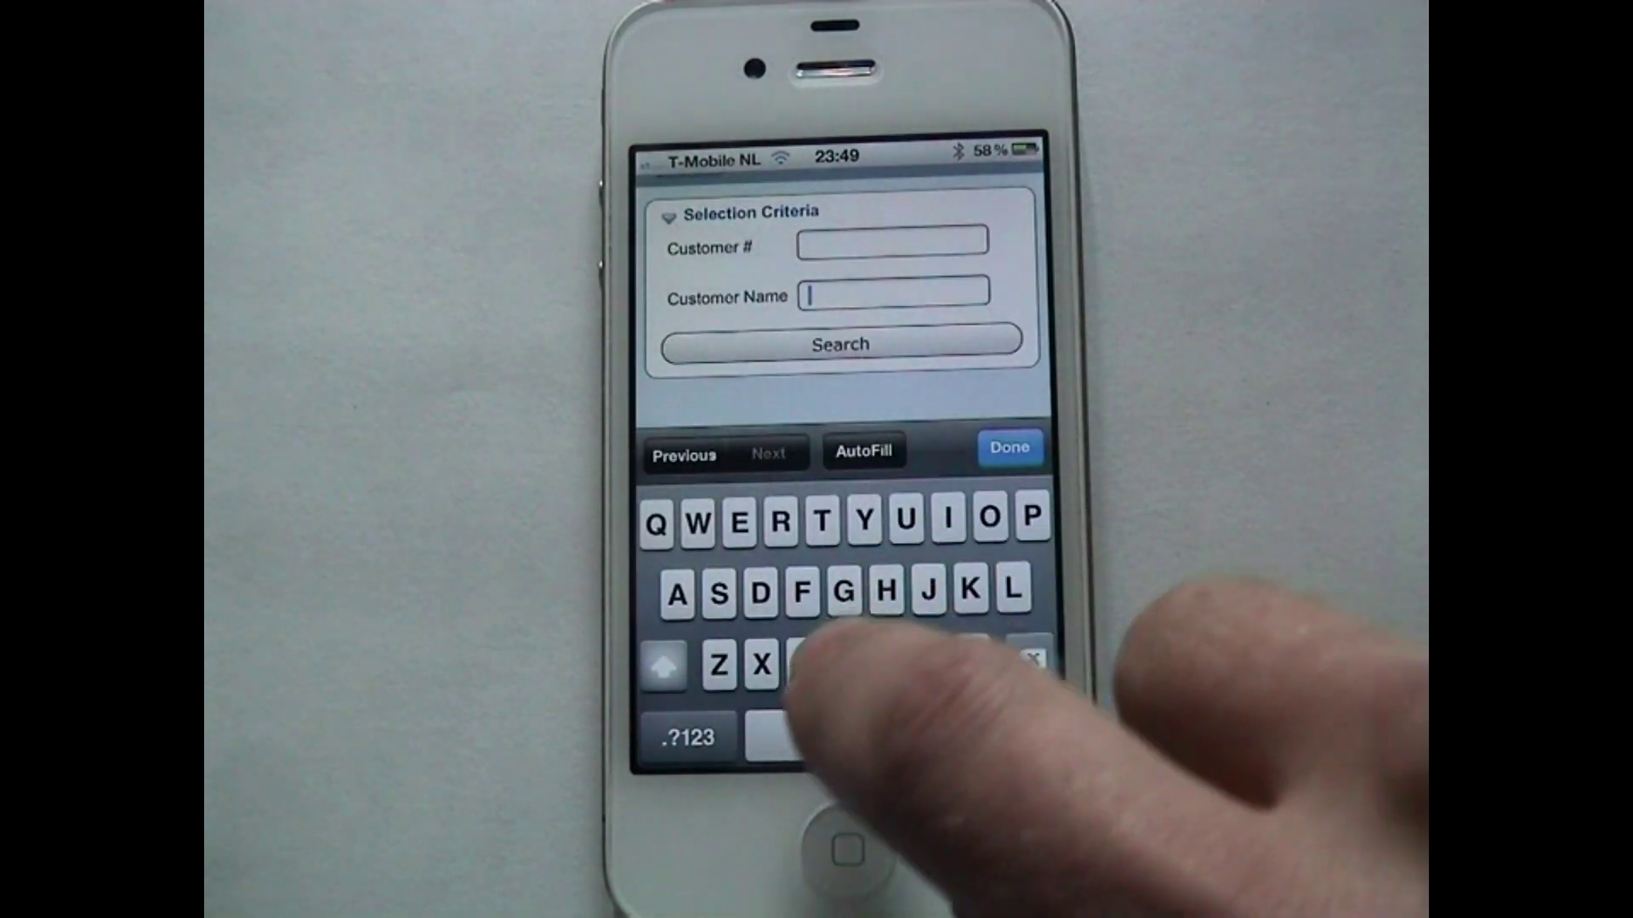
type("Co")
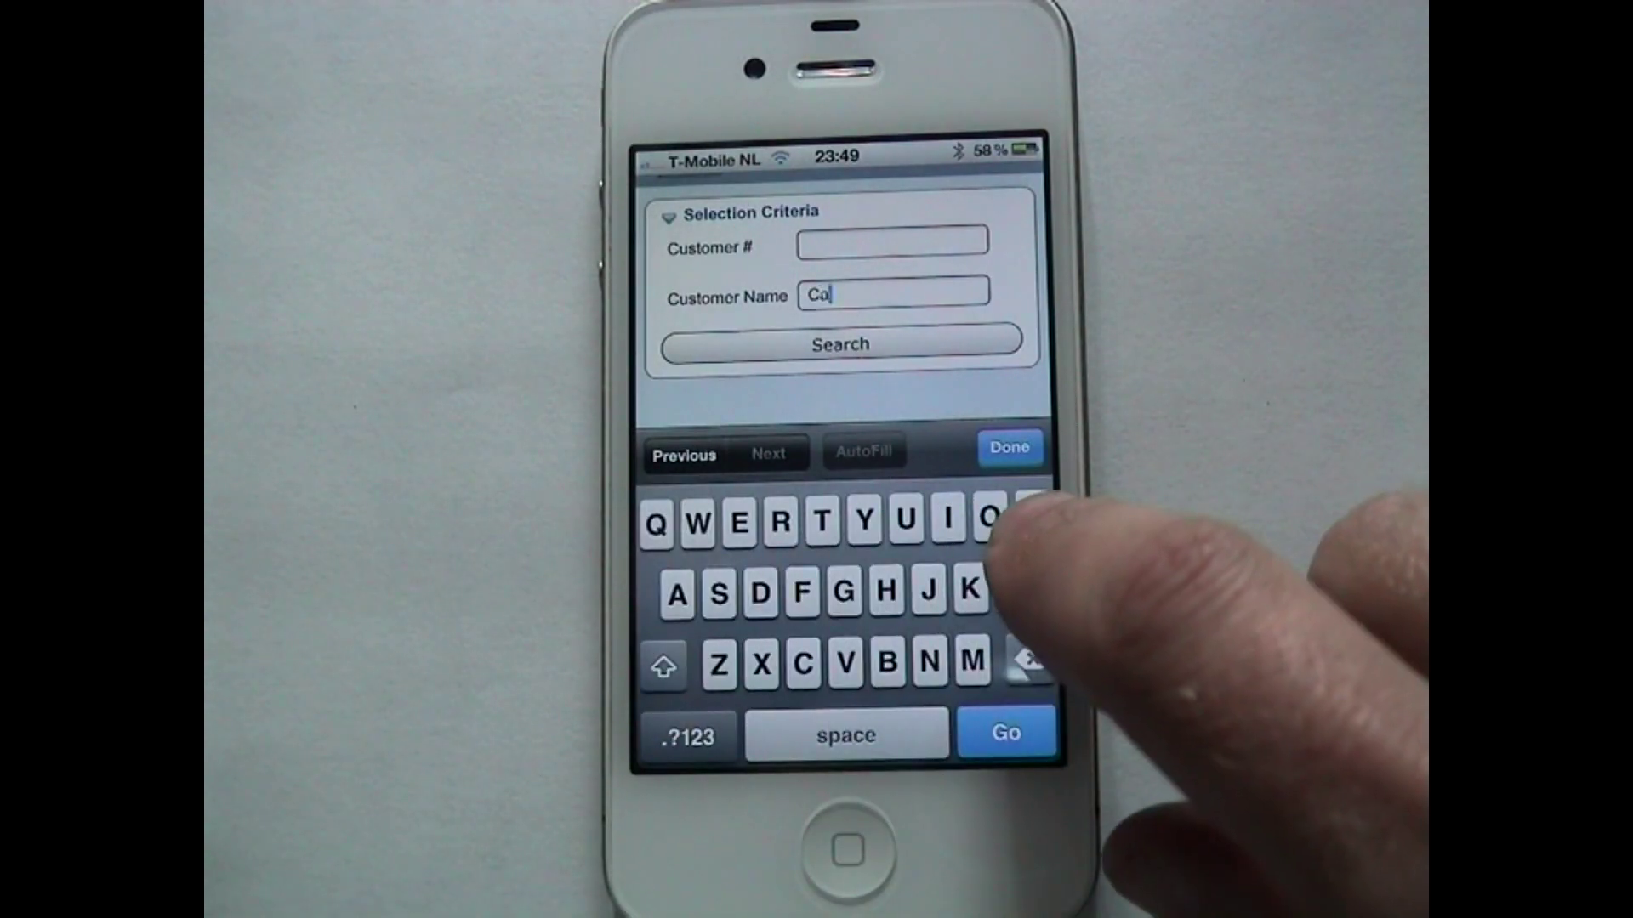
type("p")
left_click(961, 346)
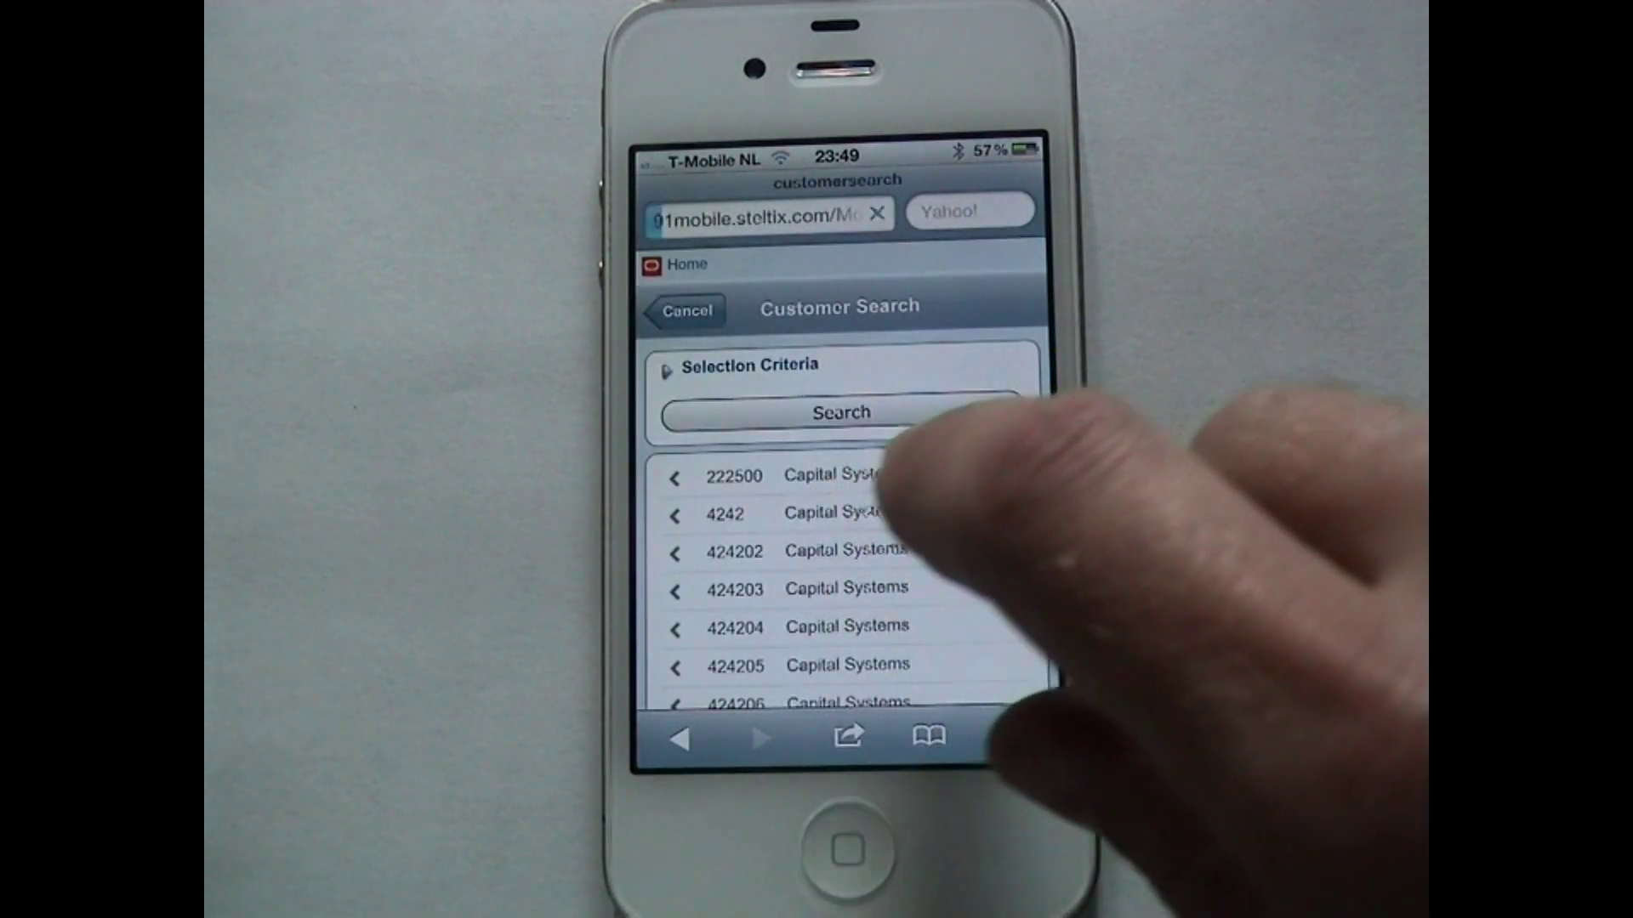
left_click(884, 511)
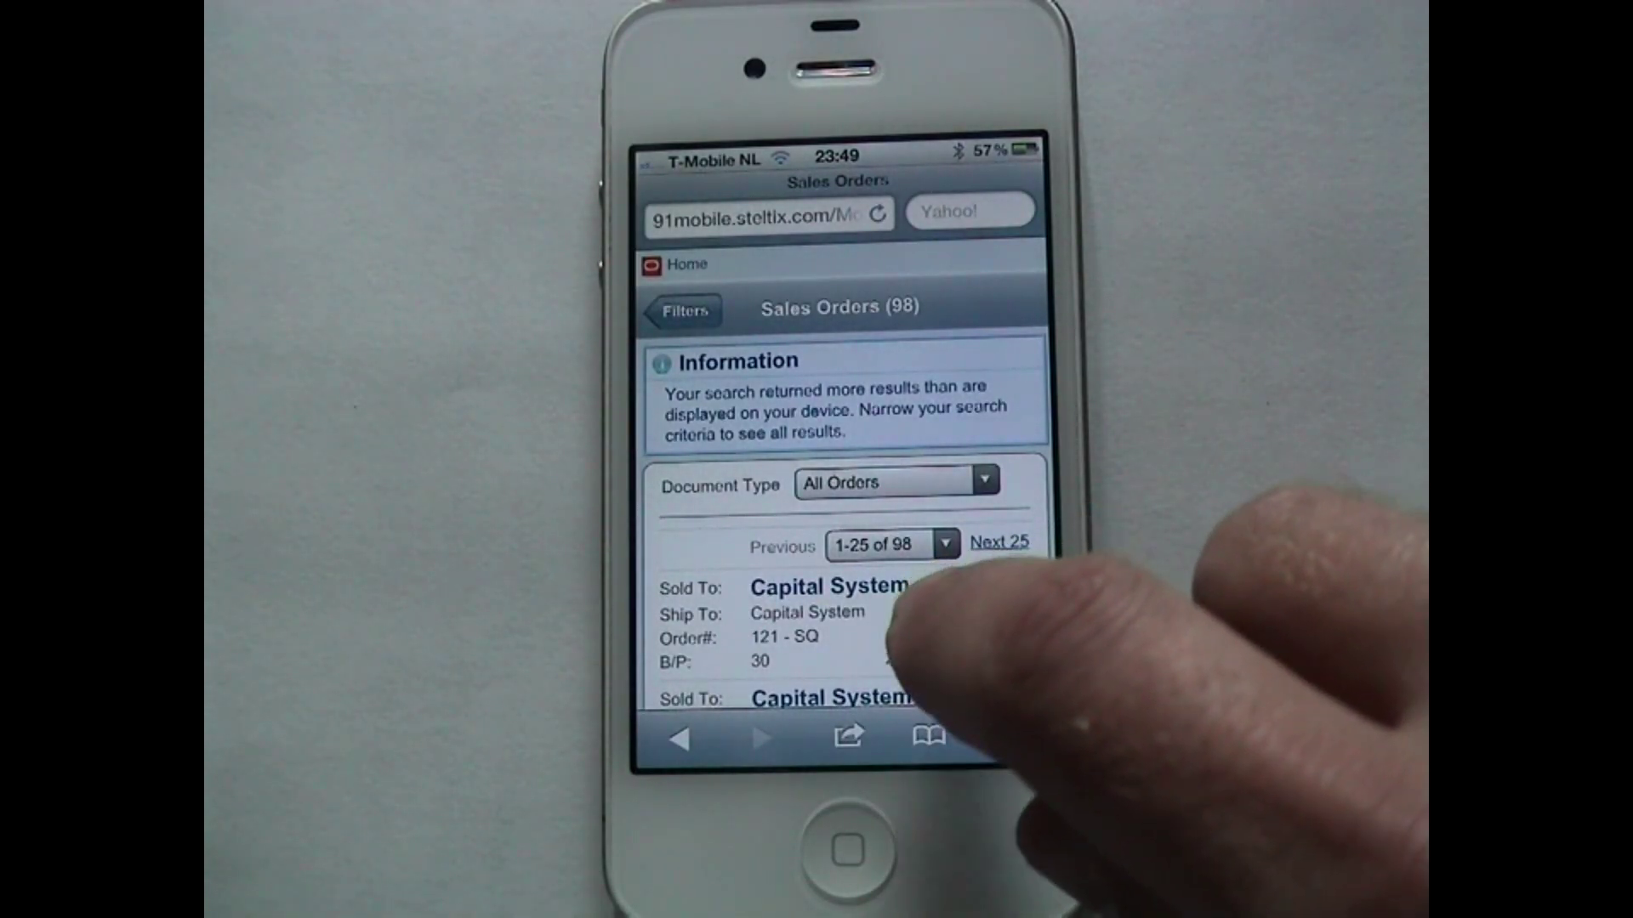
Open order 2403 and expand its Tire Pump line's details.
scroll(901, 634, "down", 10)
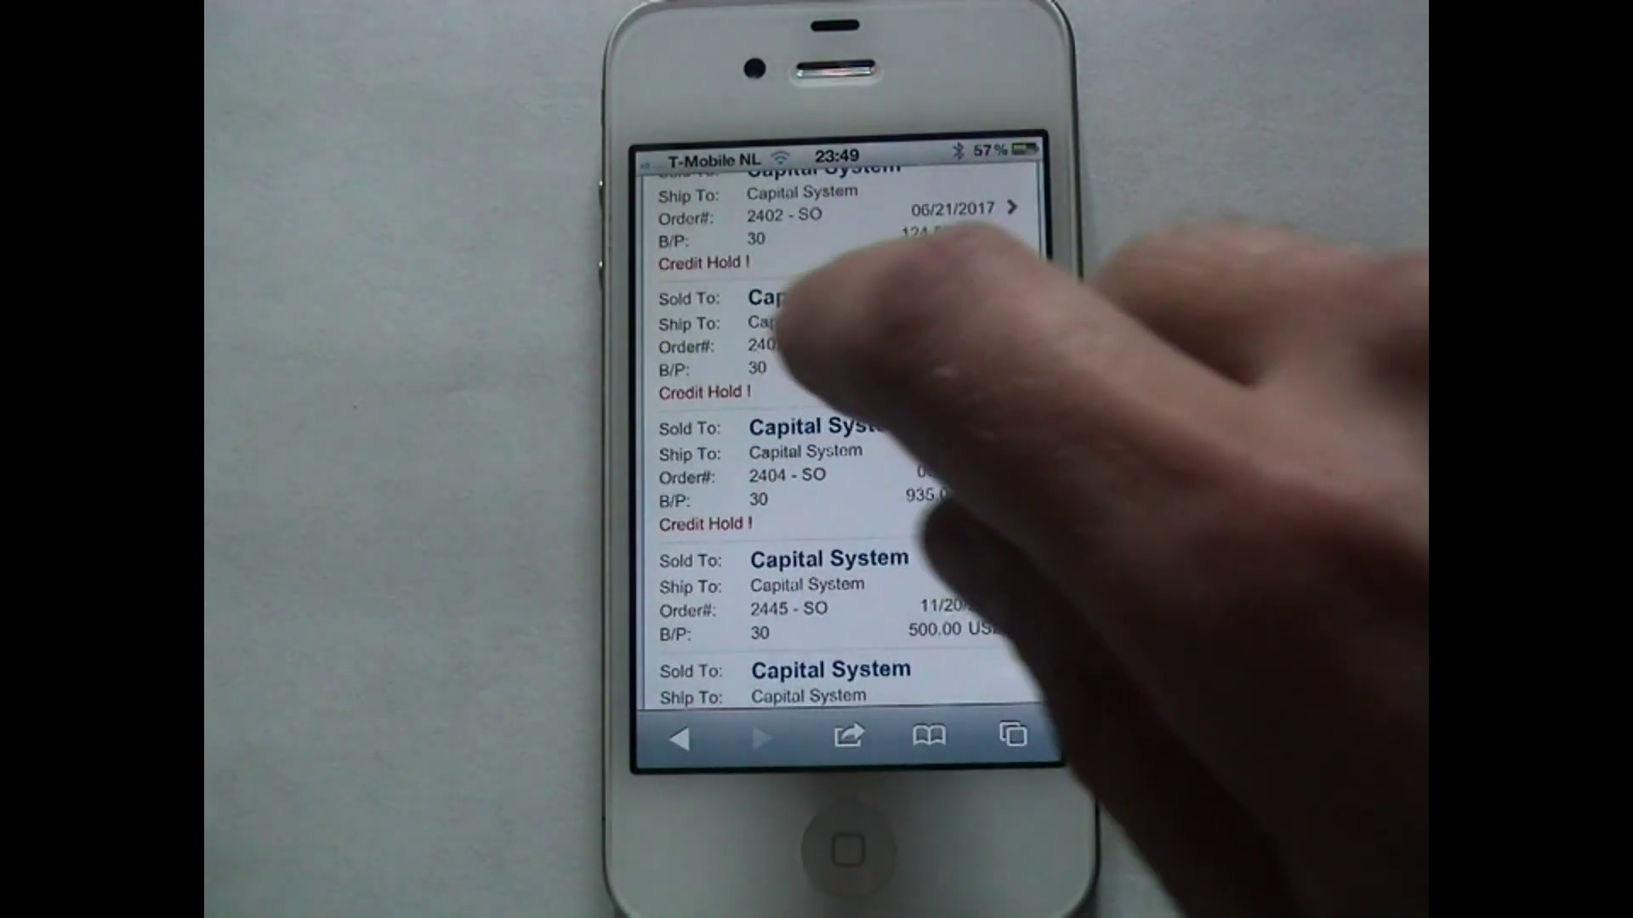
left_click(807, 344)
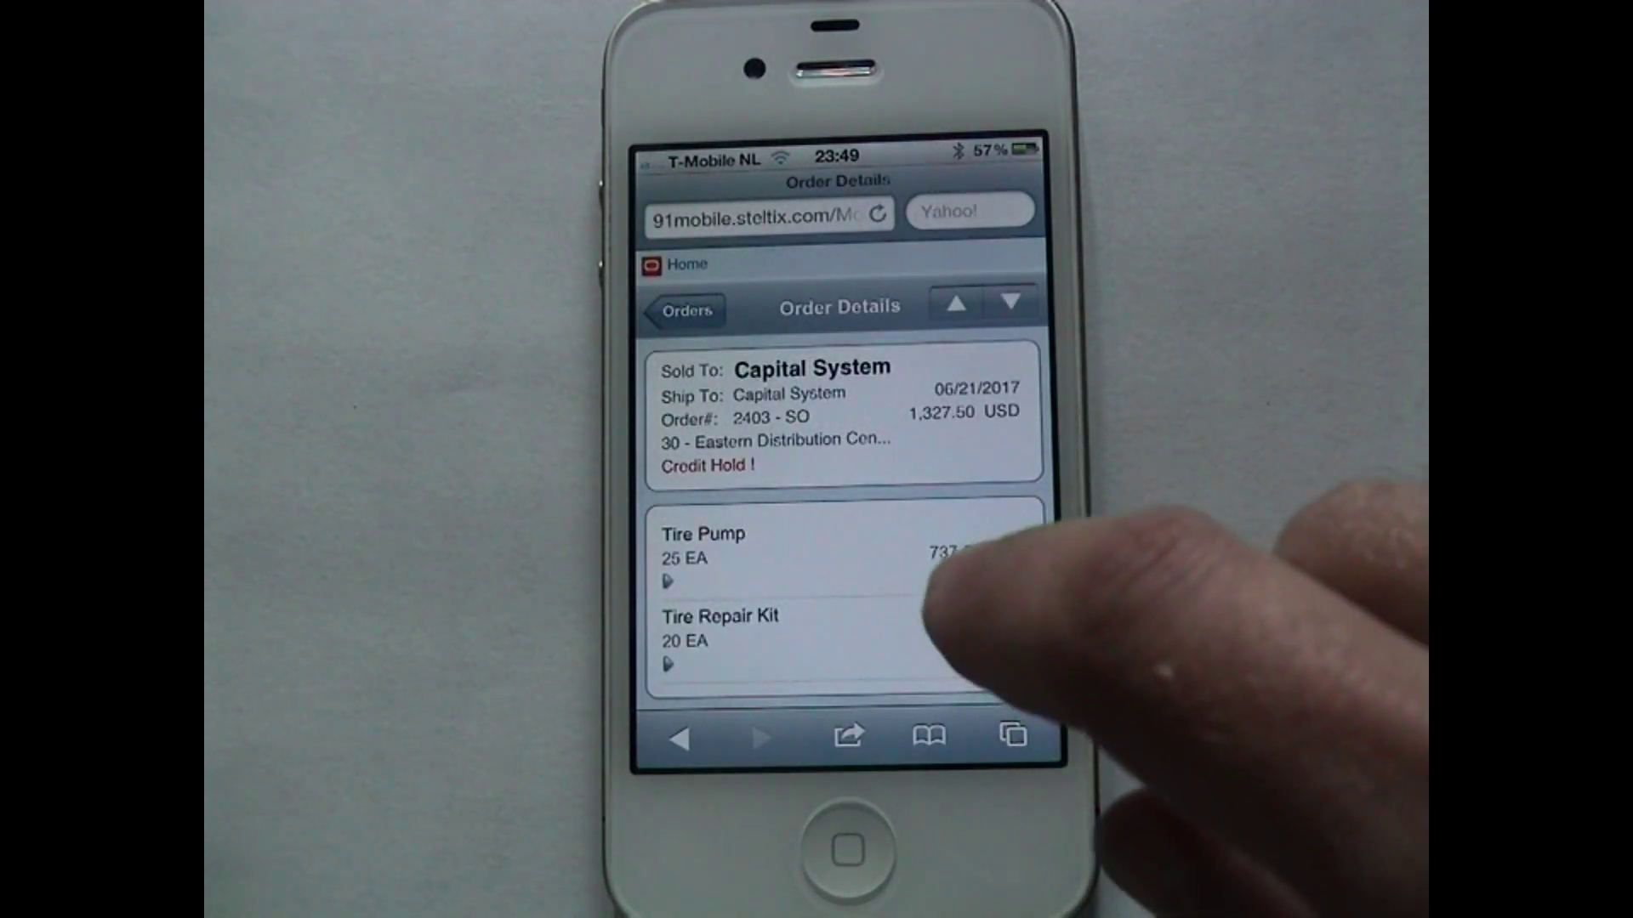
scroll(859, 612, "down", 1)
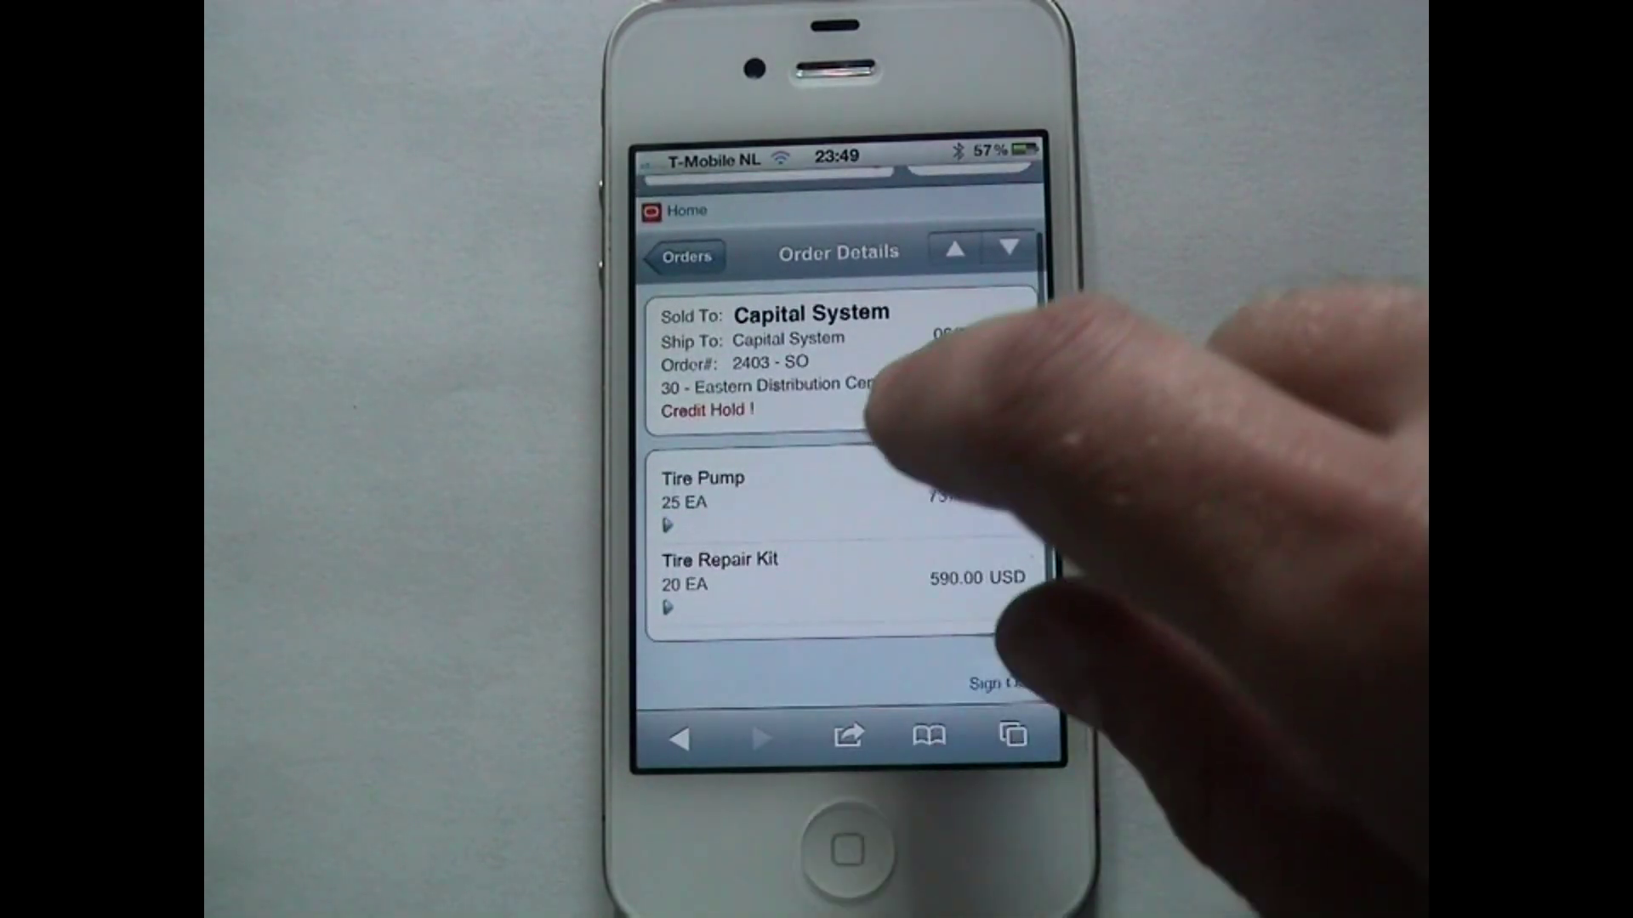
left_click(995, 683)
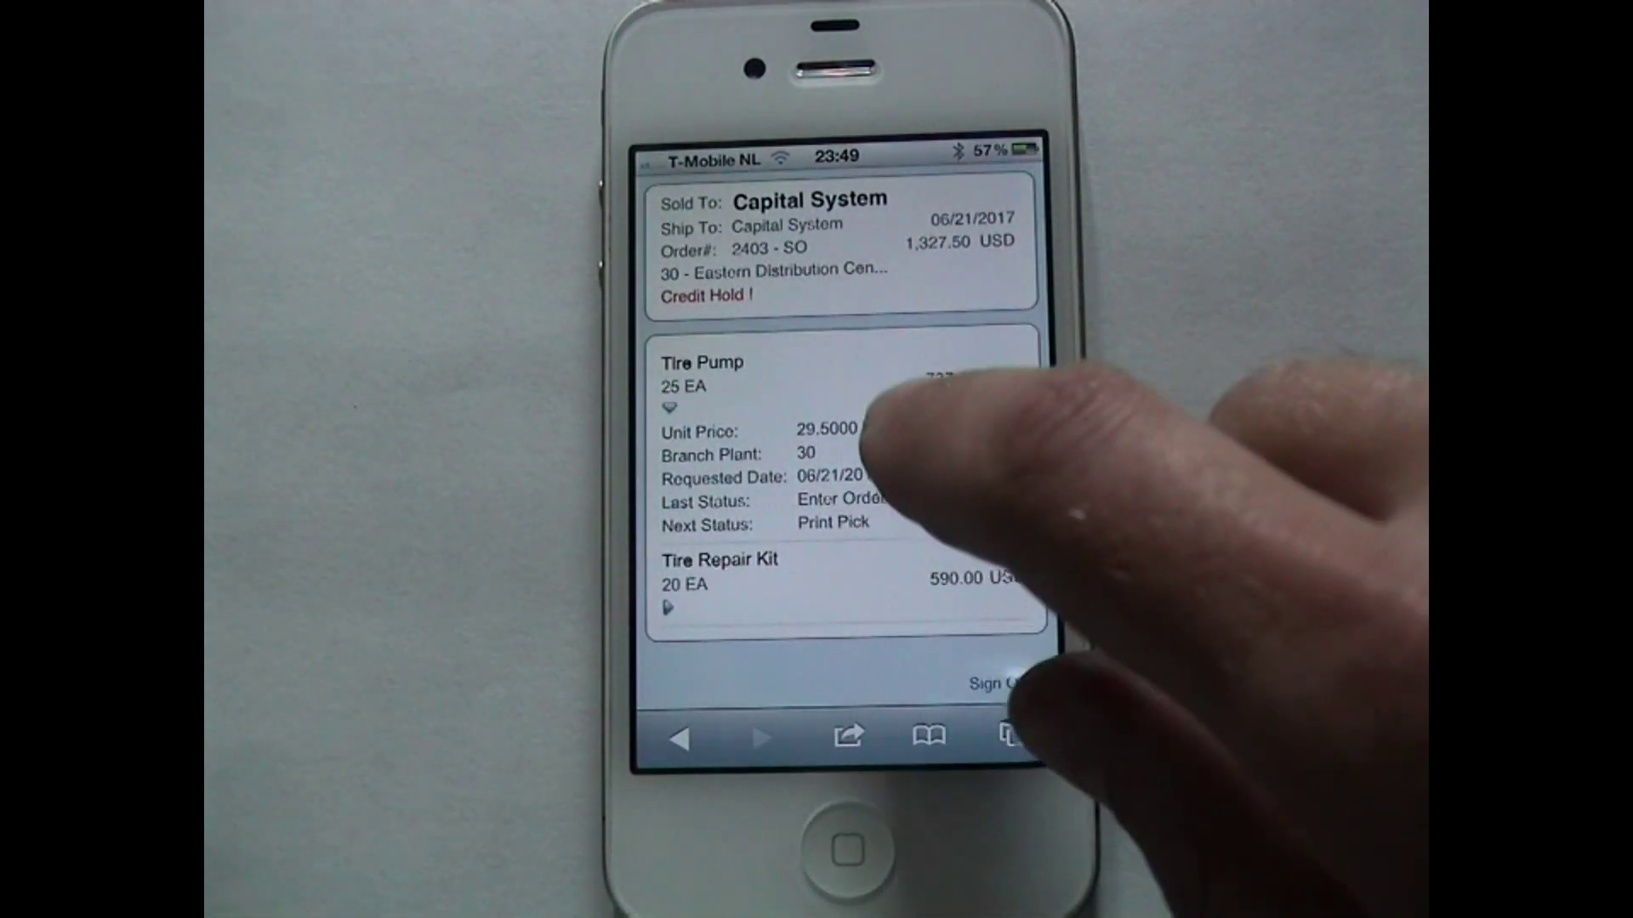
scroll(876, 425, "up", 2)
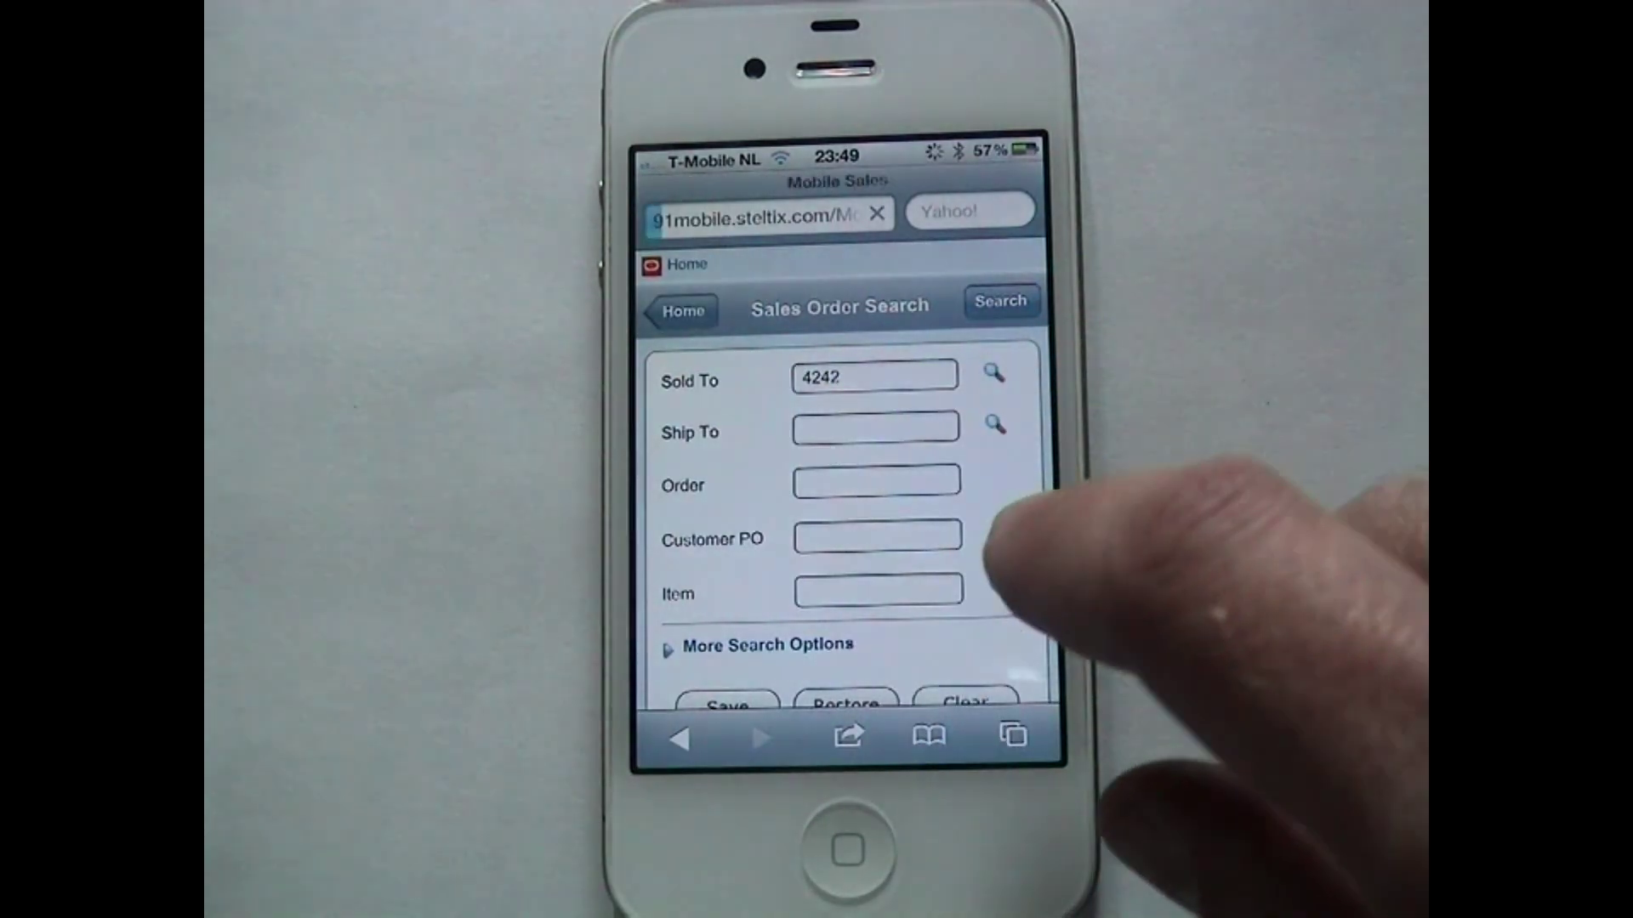
Check item 1001's availability at 10 - Western Distribution Center and show its base price.
left_click(765, 418)
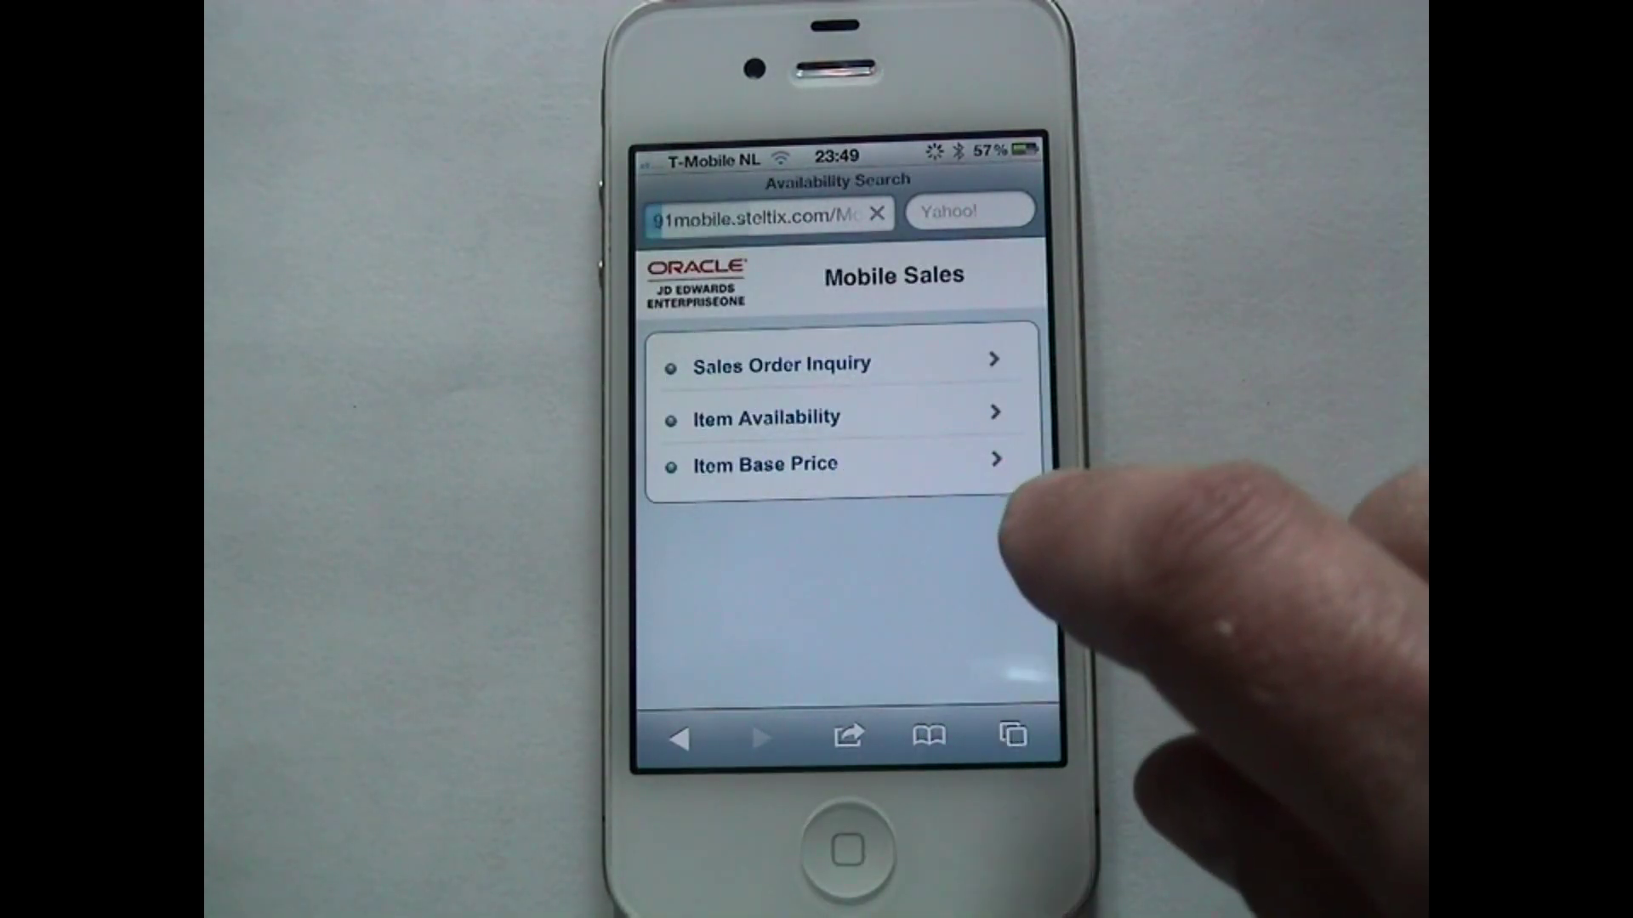
left_click(867, 368)
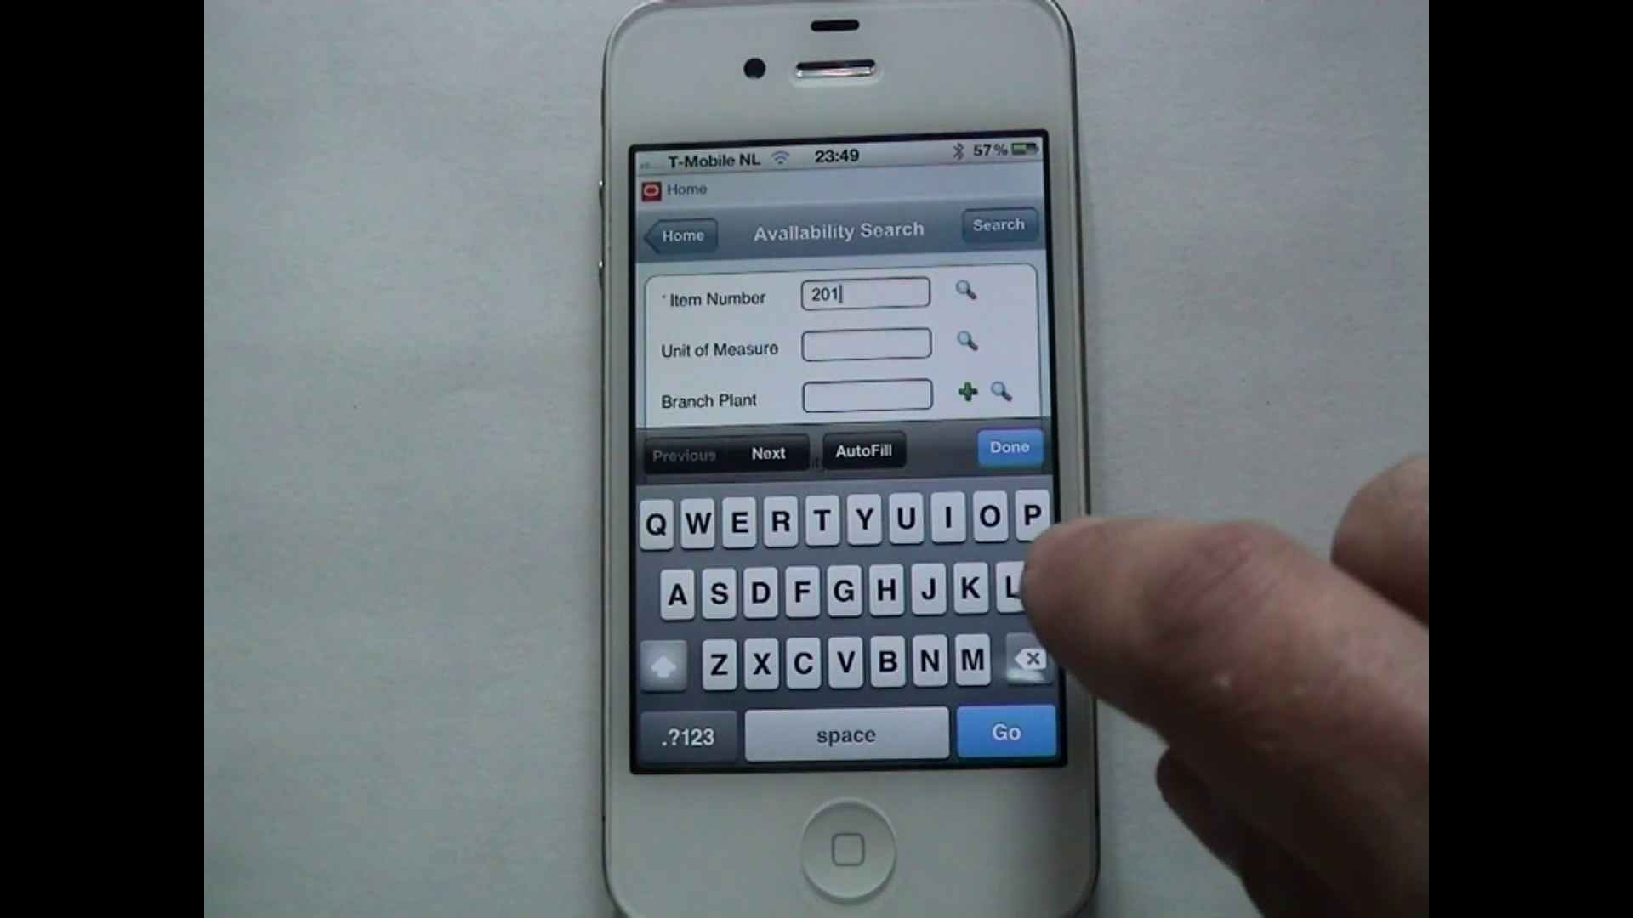
key("BackSpace")
key("BackSpace")
key("BackSpace")
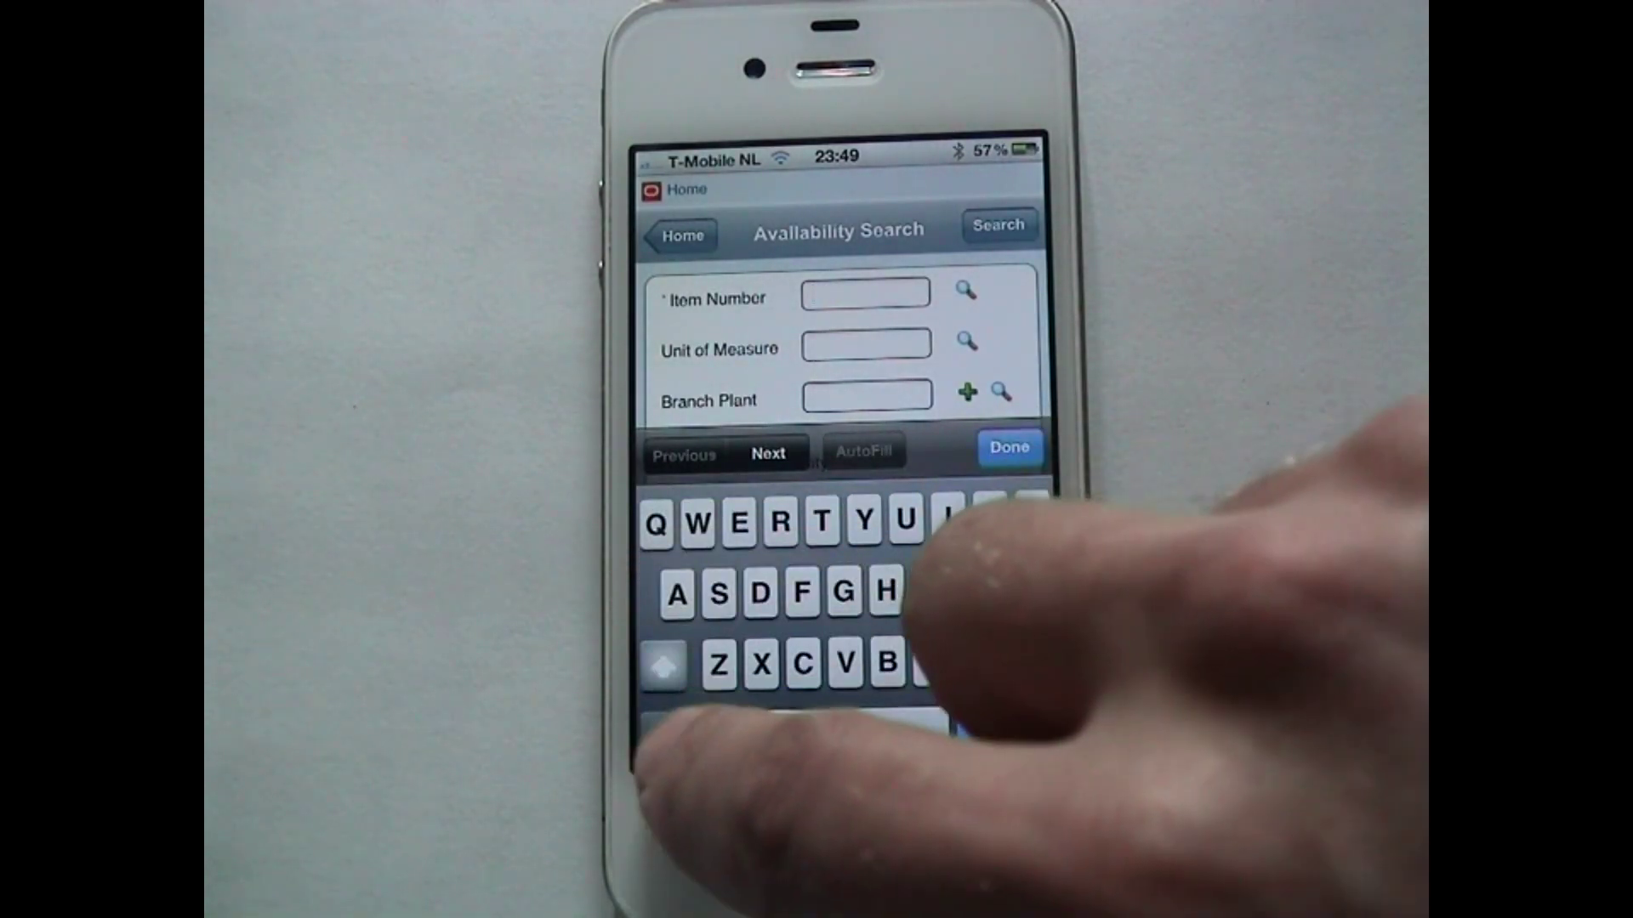
left_click(680, 736)
type("100")
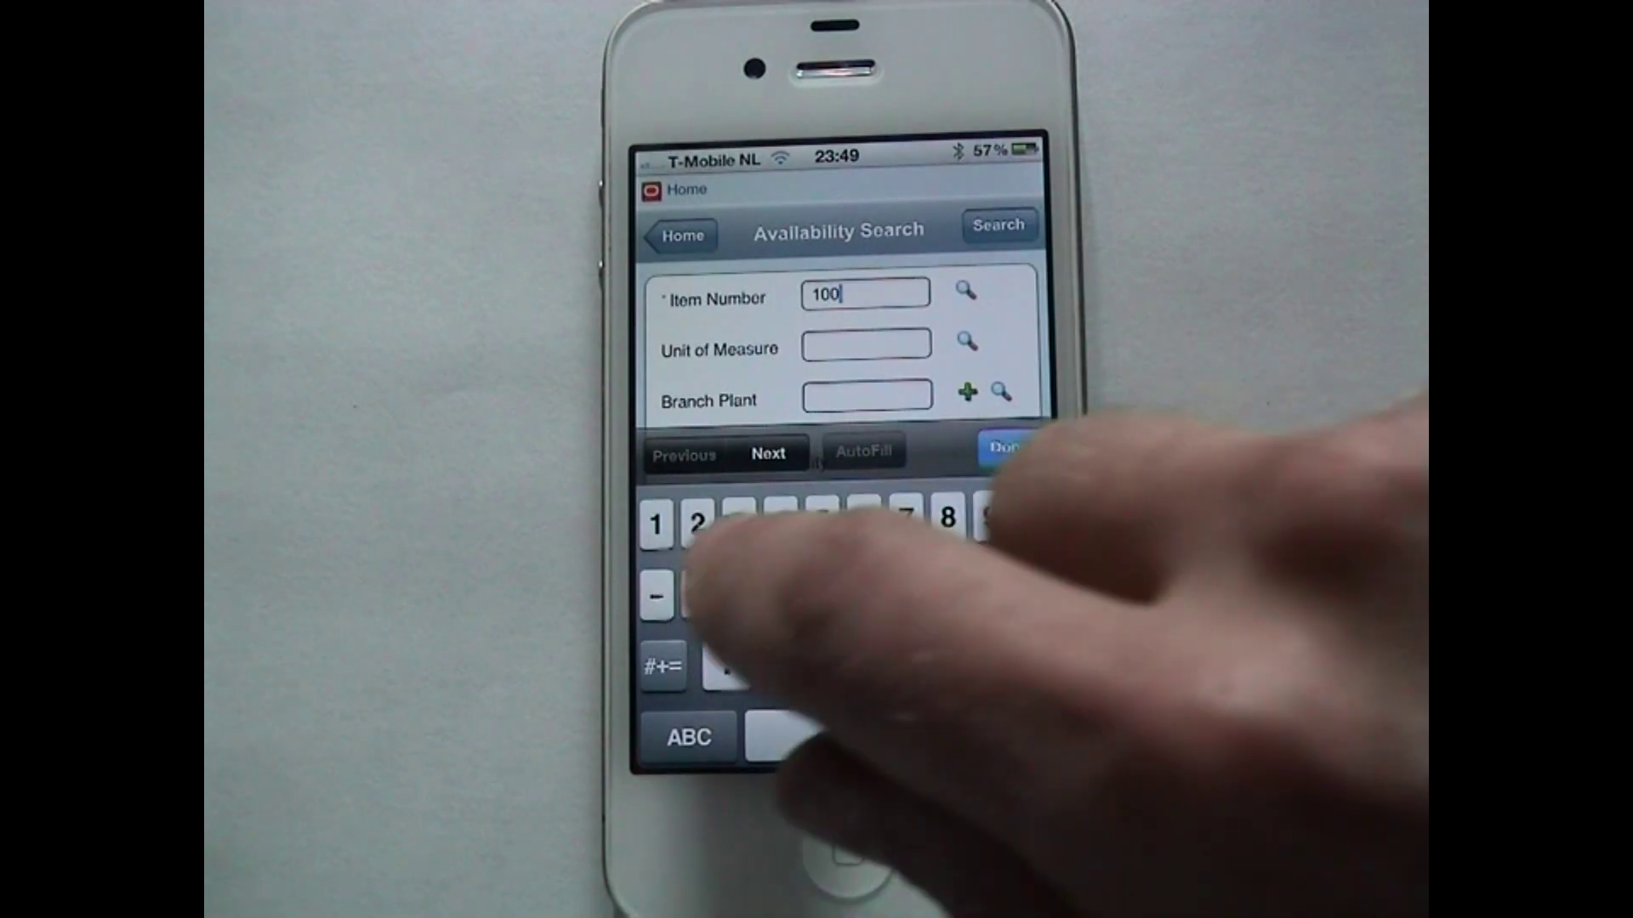
type("1")
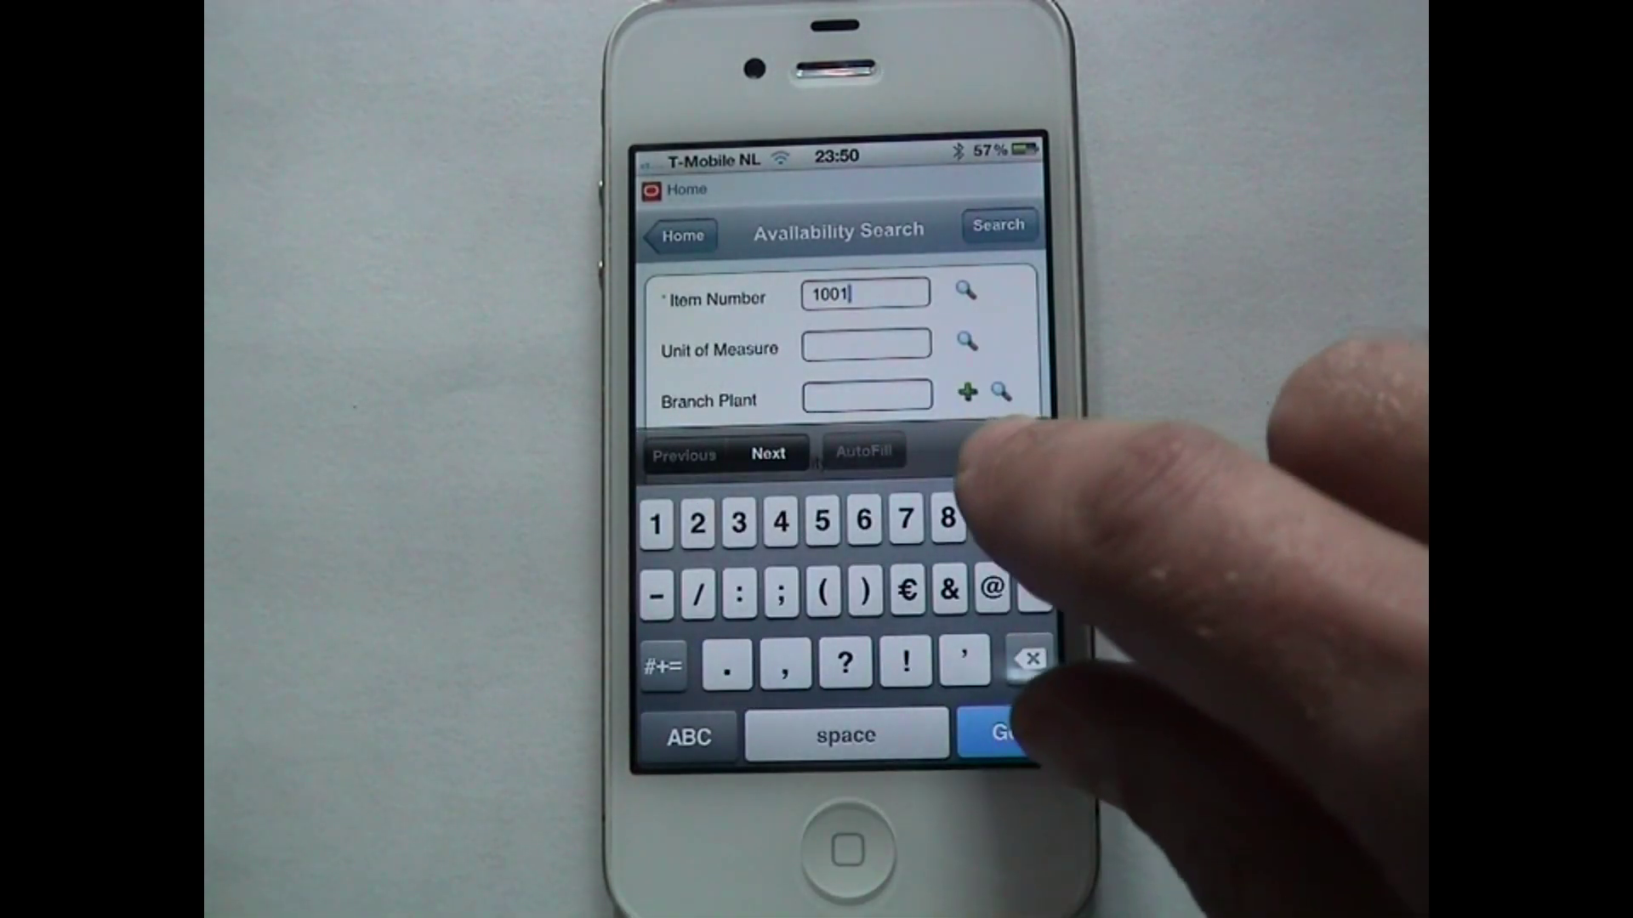
left_click(999, 225)
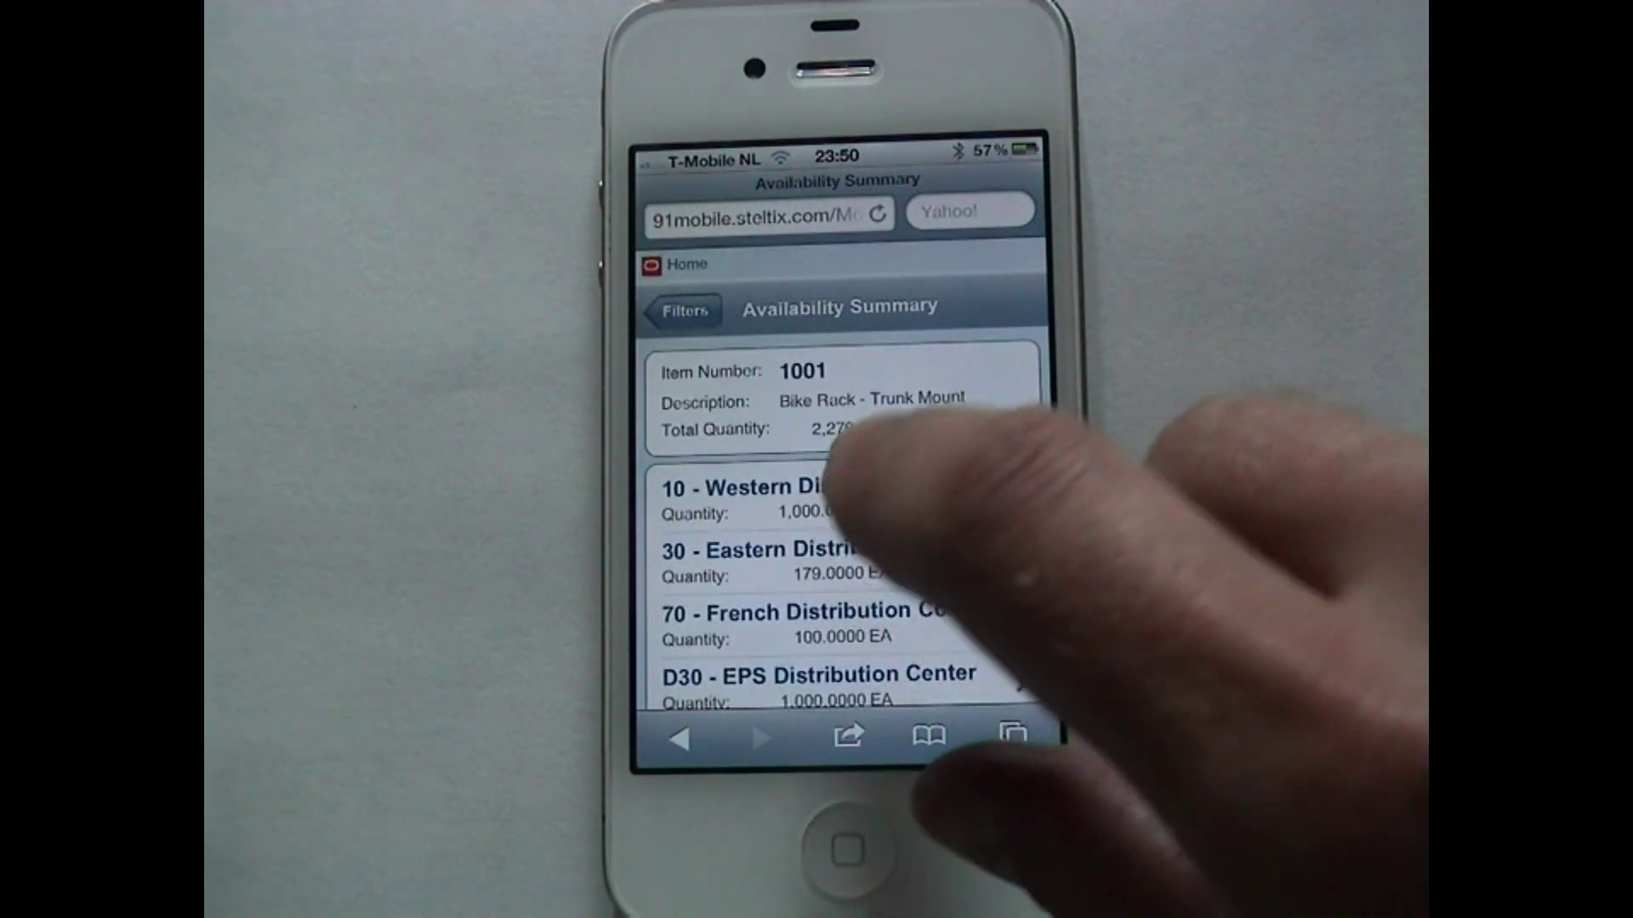
left_click(838, 489)
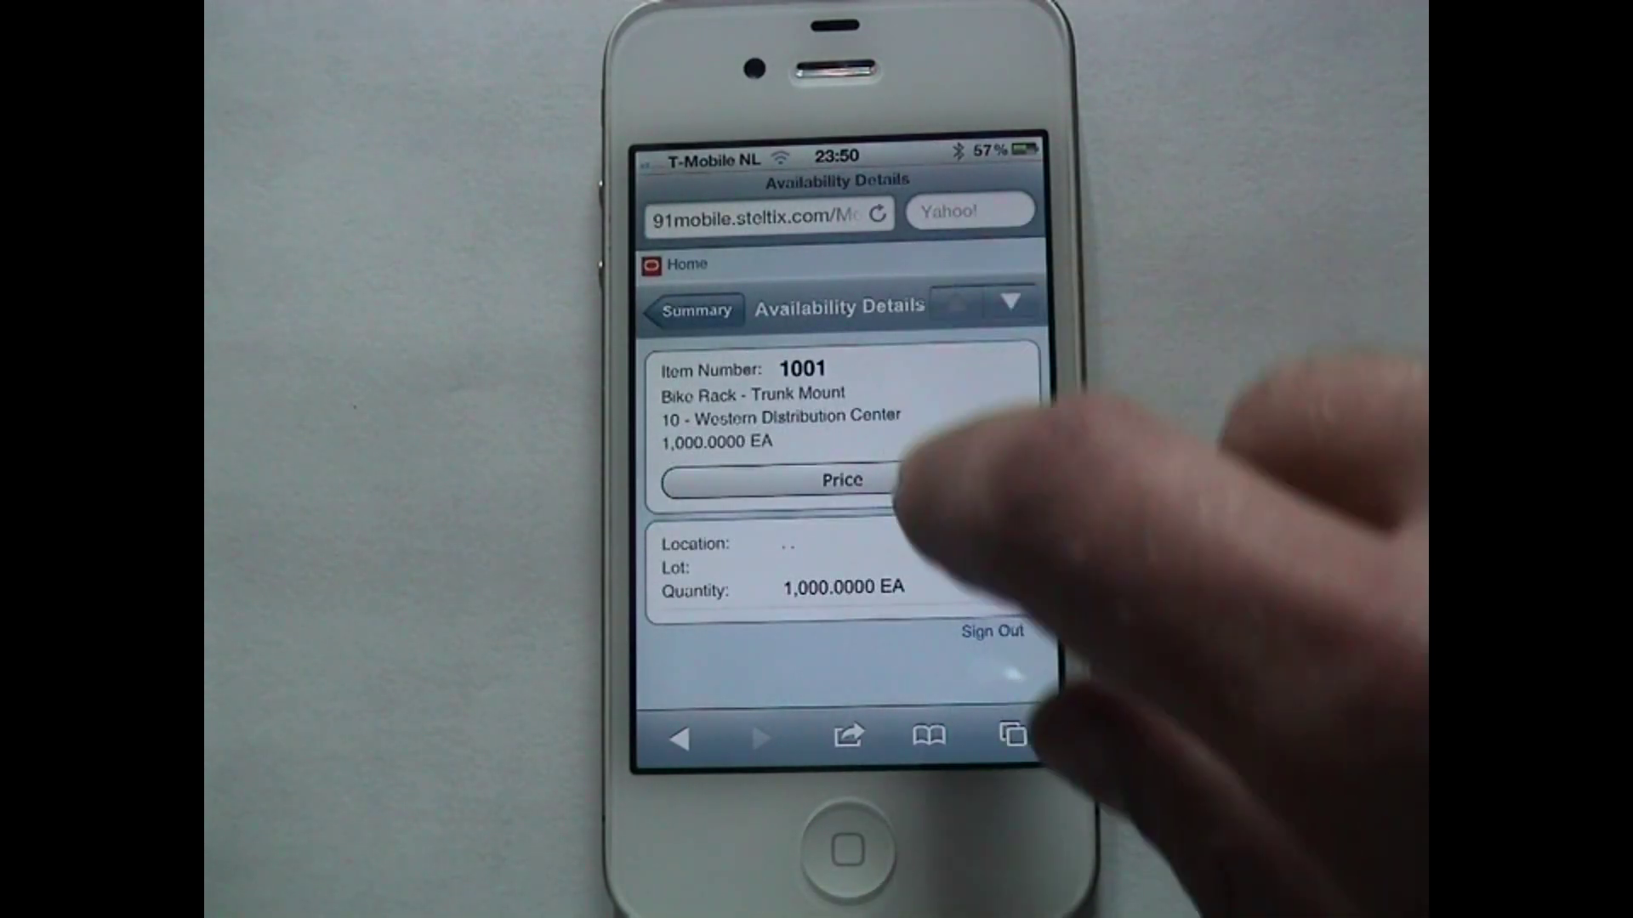
left_click(923, 483)
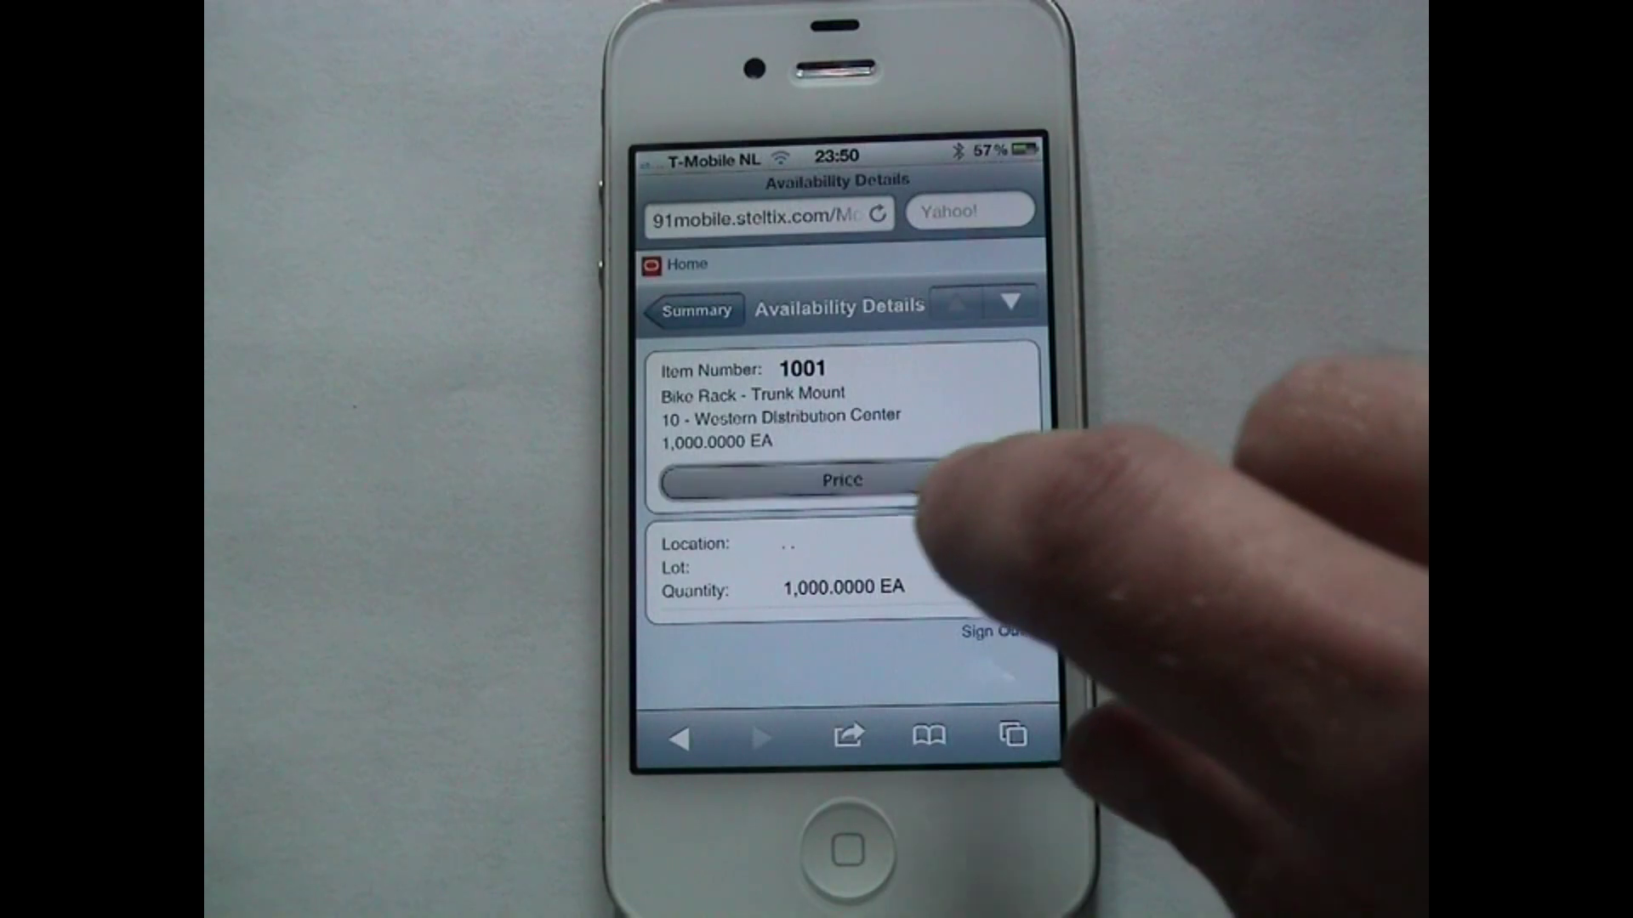